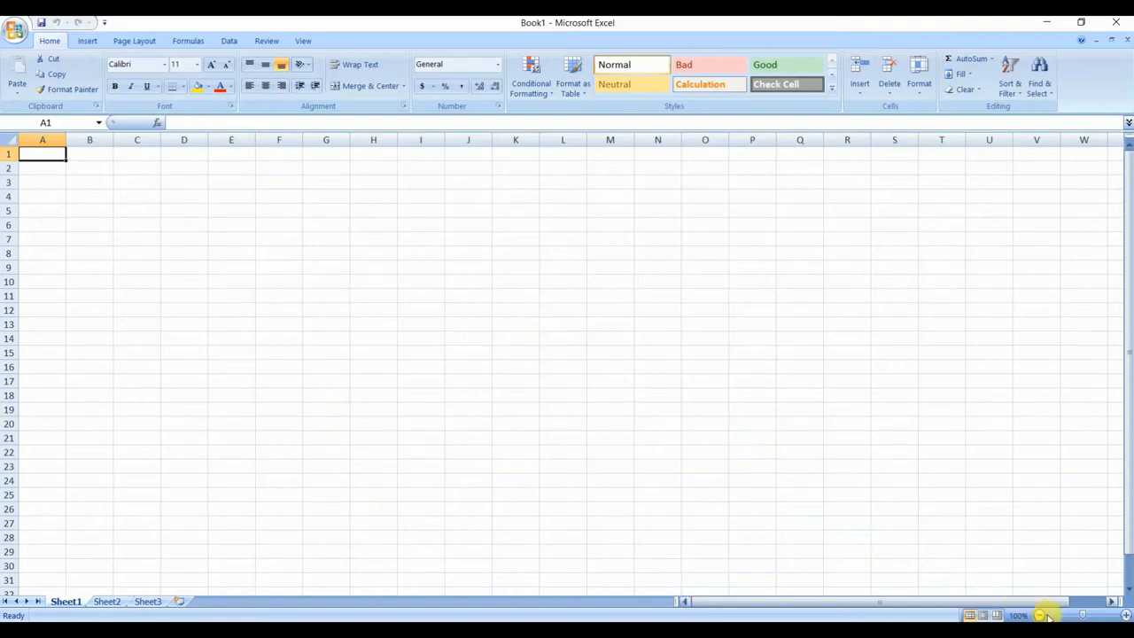
- Zoom Sheet1 in to 225% and look through the workbook's three sheets, returning to Sheet1
{"action": "left_click_drag", "start_coordinate": [1082, 615], "coordinate": [1097, 617]}
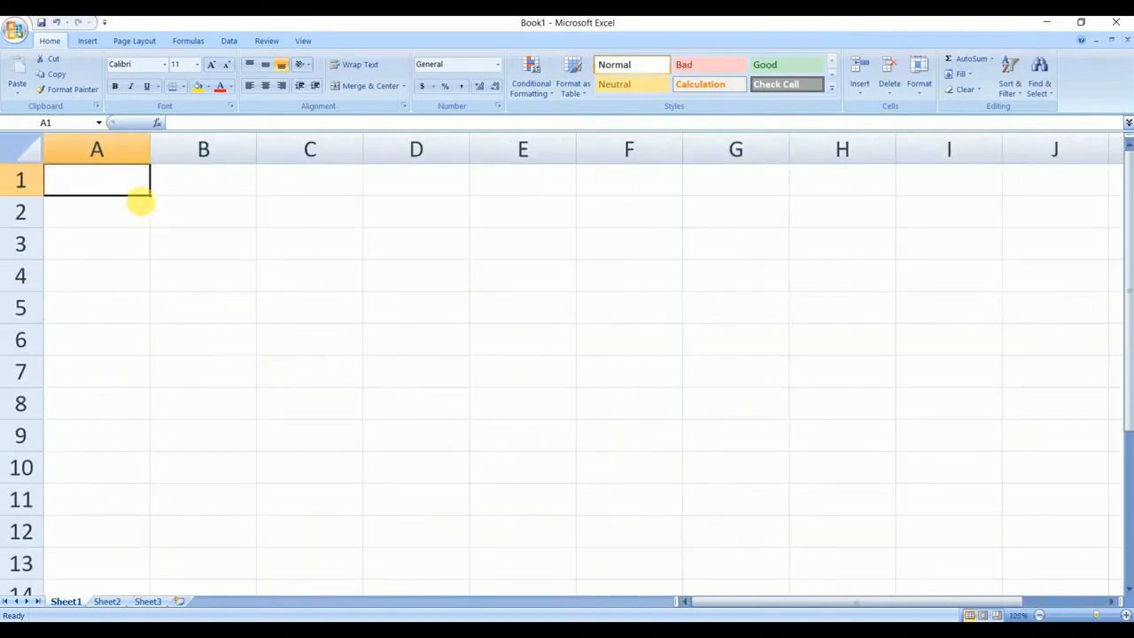
{"action": "left_click", "coordinate": [21, 153]}
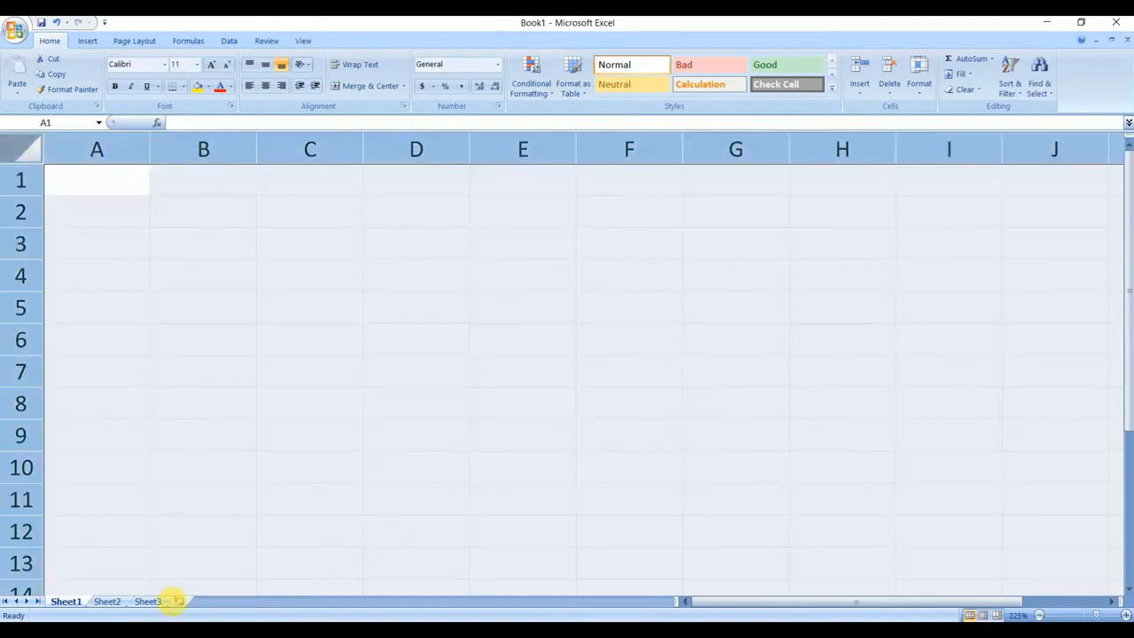
{"action": "left_click", "coordinate": [108, 602]}
{"action": "left_click", "coordinate": [148, 602]}
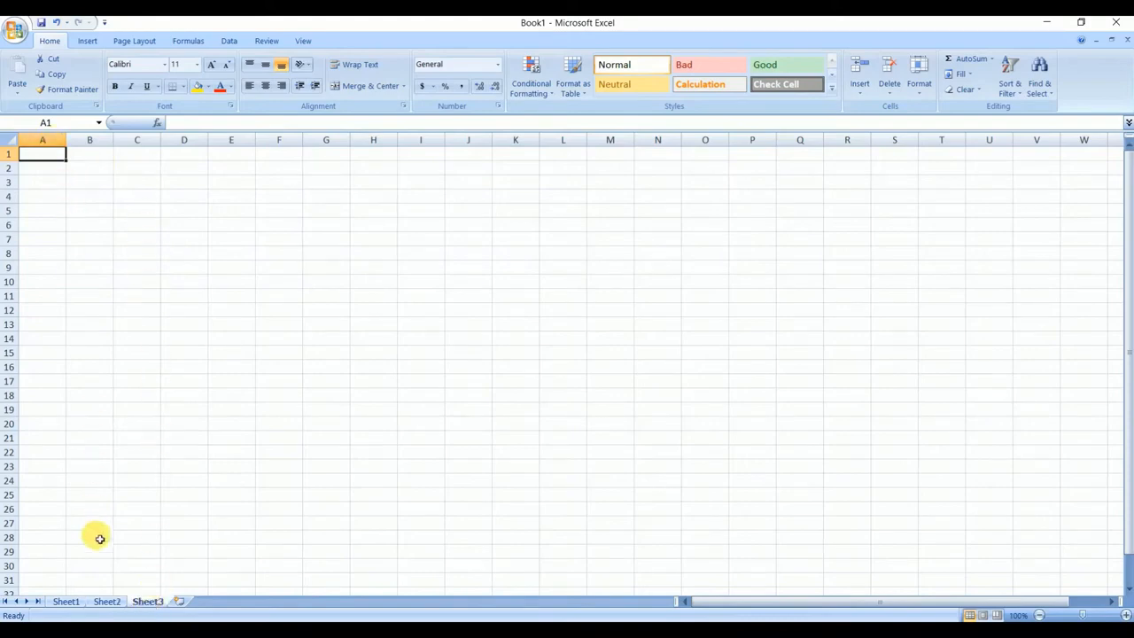
{"action": "left_click", "coordinate": [66, 602]}
- Examine the grid structure by selecting columns A to C, rows 1 to 3, and single cells B2, C4 and B6
{"action": "left_click", "coordinate": [98, 150]}
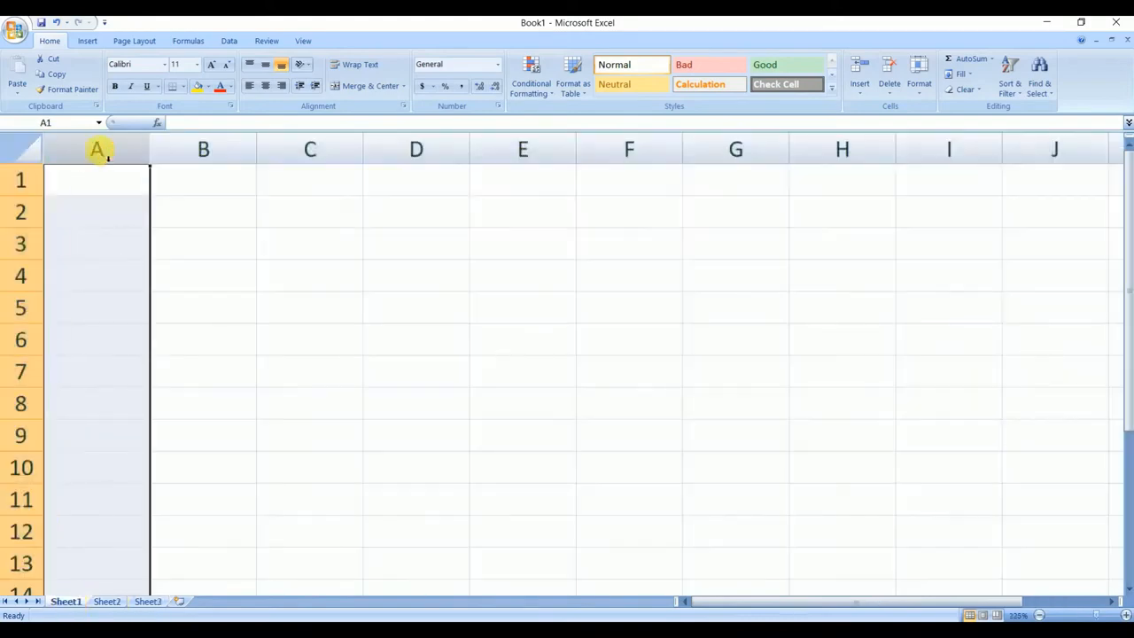
{"action": "left_click", "coordinate": [188, 145]}
{"action": "left_click", "coordinate": [309, 147]}
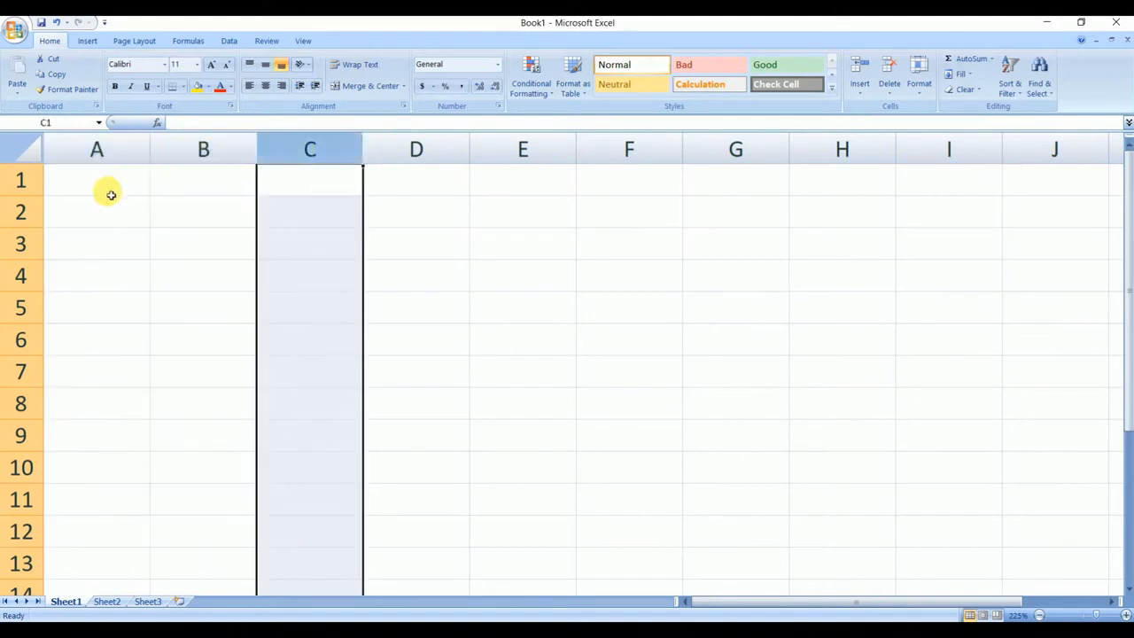
{"action": "left_click", "coordinate": [26, 182]}
{"action": "left_click", "coordinate": [23, 213]}
{"action": "left_click", "coordinate": [23, 243]}
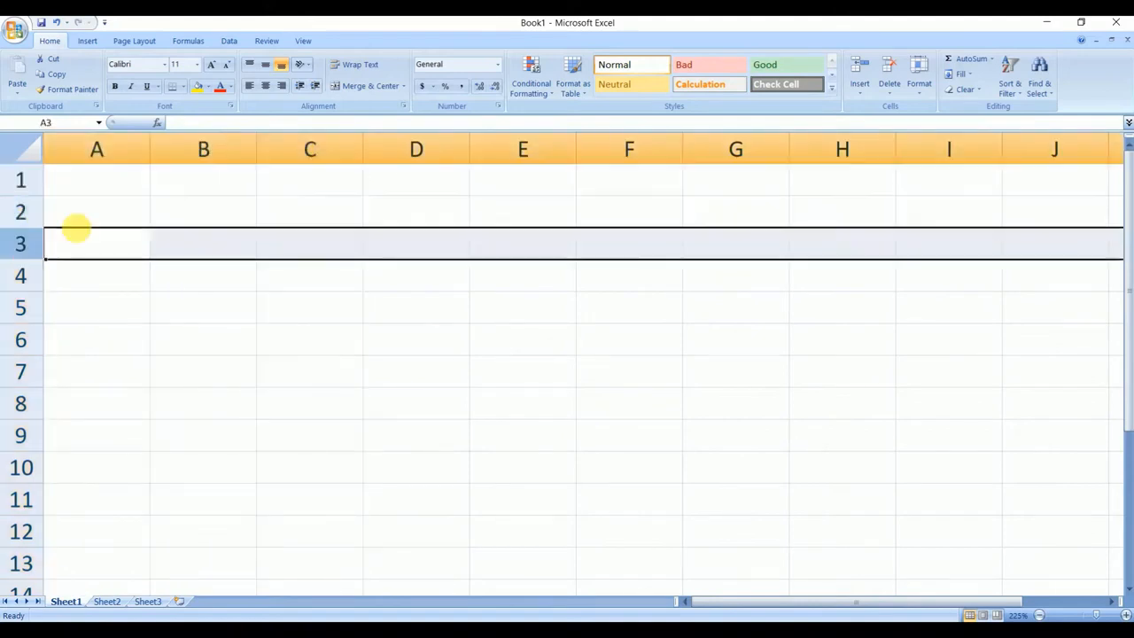
{"action": "left_click", "coordinate": [202, 213]}
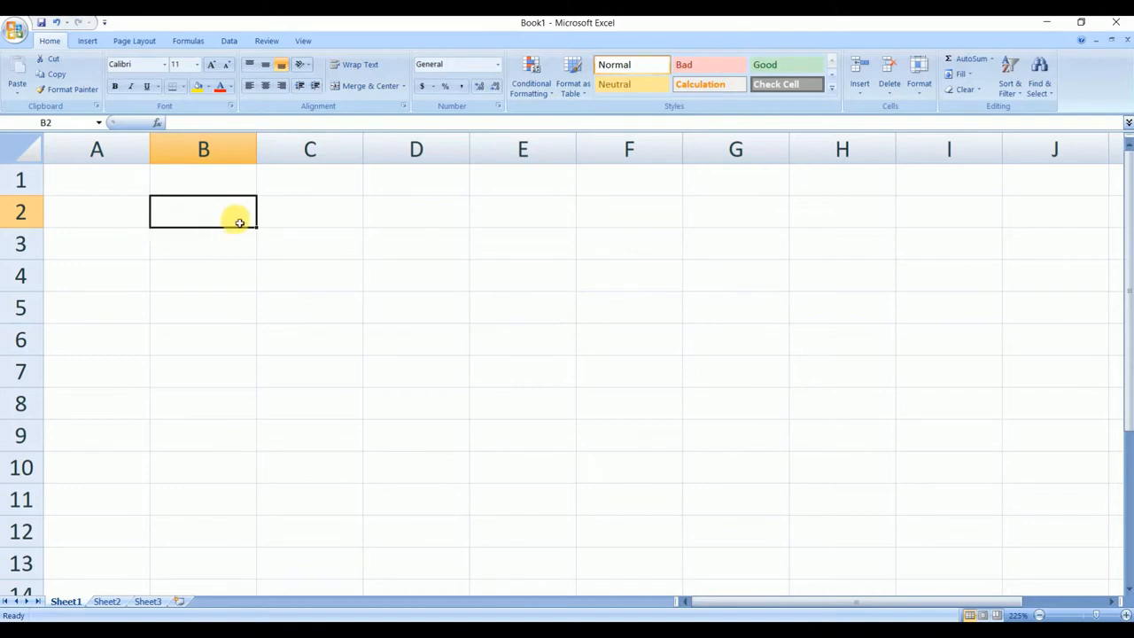
{"action": "left_click", "coordinate": [312, 273]}
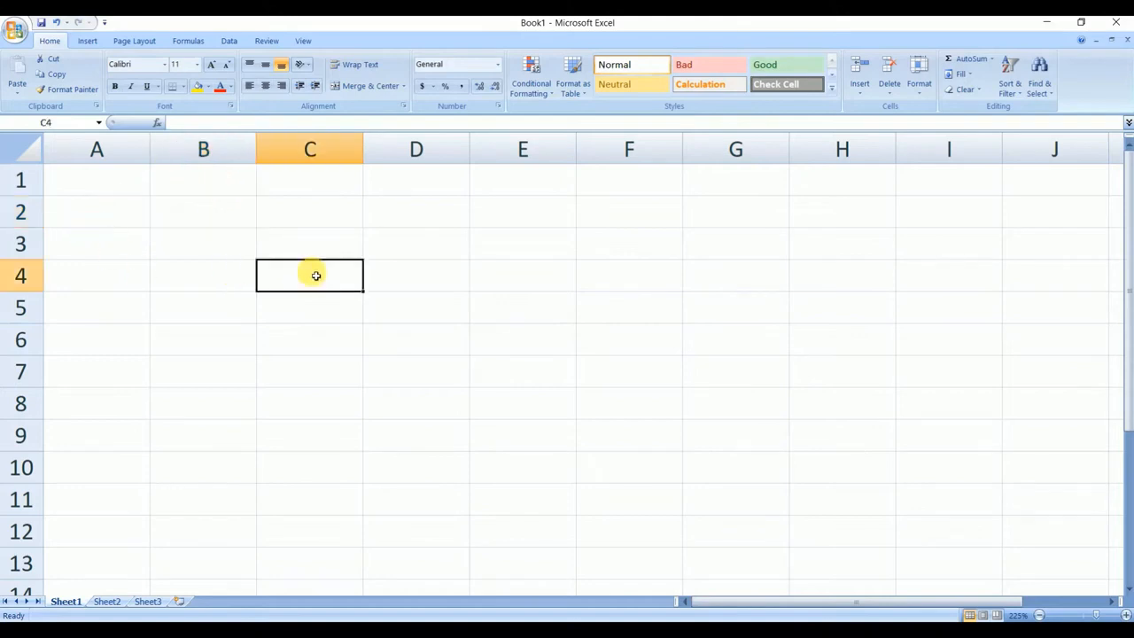
{"action": "left_click", "coordinate": [174, 346]}
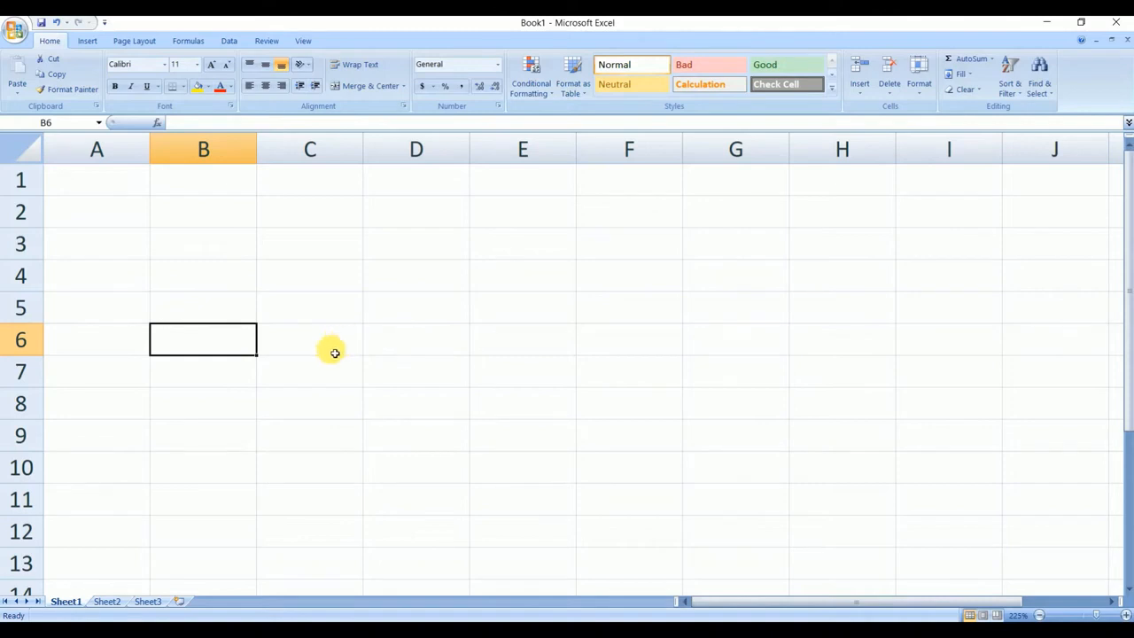
- Widen column B and enter the label "Annual Rate:" in cell B2
{"action": "left_click_drag", "start_coordinate": [260, 153], "coordinate": [311, 151]}
{"action": "left_click", "coordinate": [210, 223]}
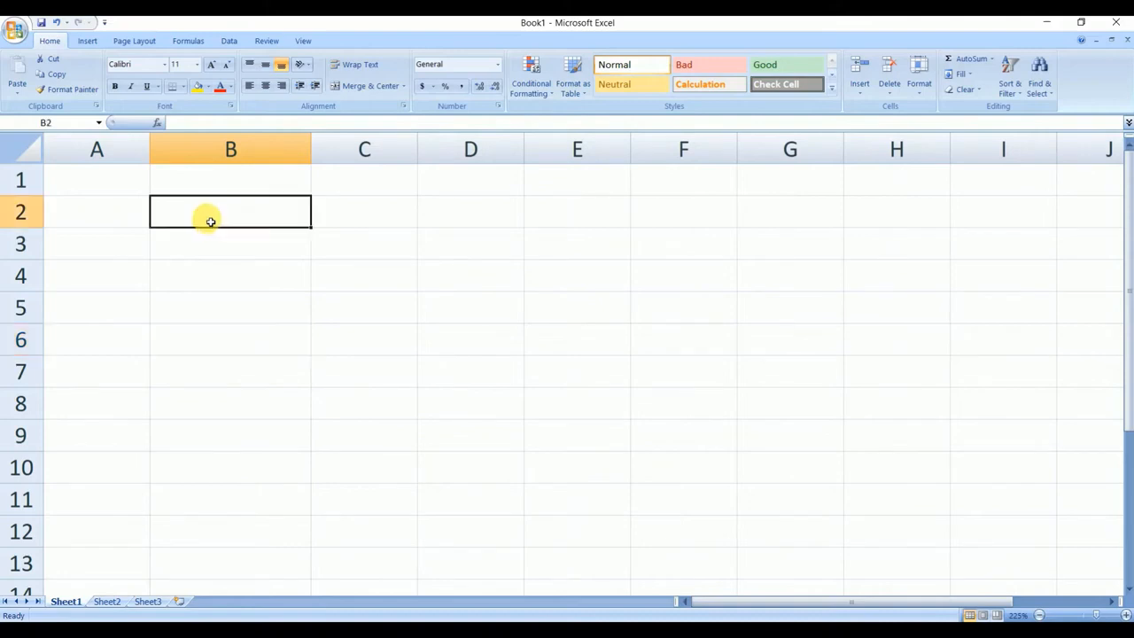
{"action": "type", "text": "A"}
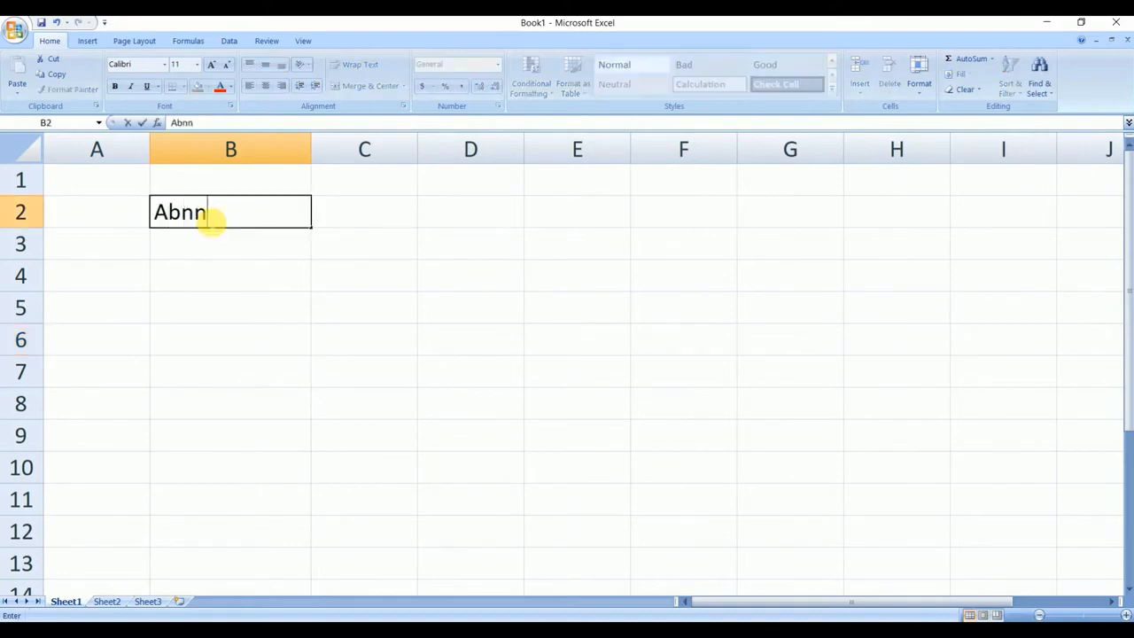
{"action": "type", "text": "nnual Rate:"}
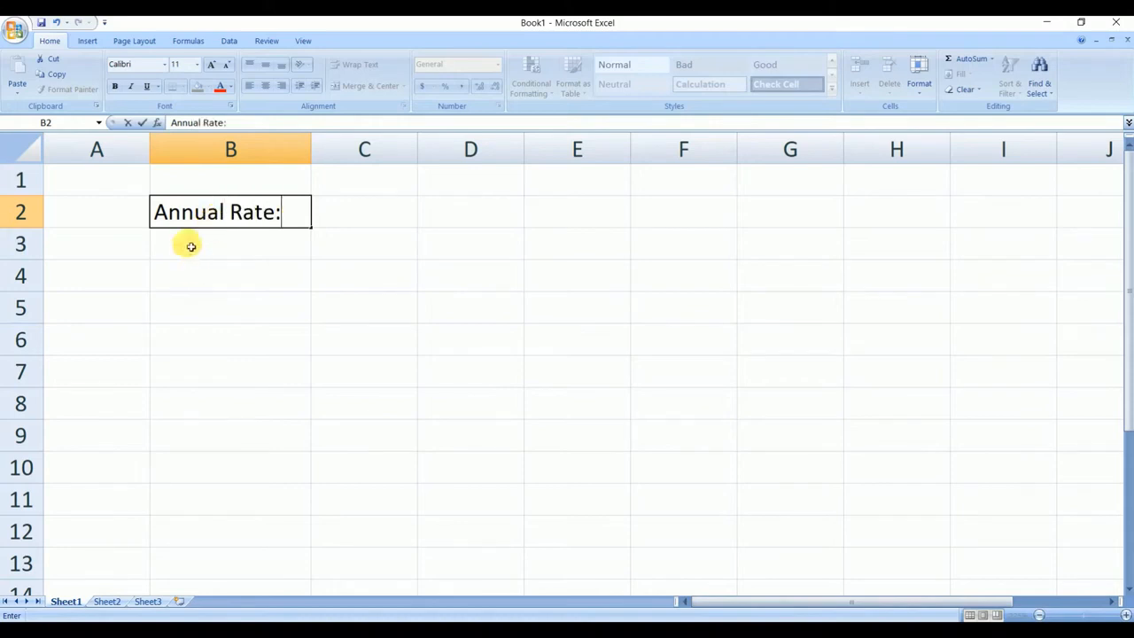
- Enter the label "Number of Years:" in cell B3 and fit column B's width to the text
{"action": "left_click", "coordinate": [195, 239]}
{"action": "type", "text": "Num"}
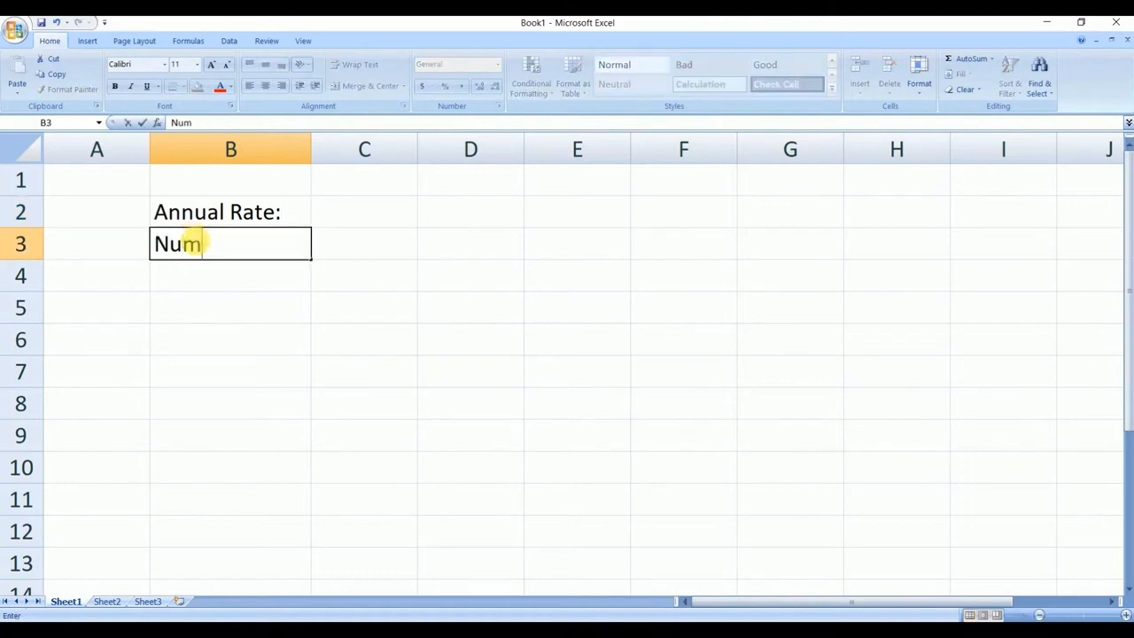
{"action": "type", "text": "ber of Ye"}
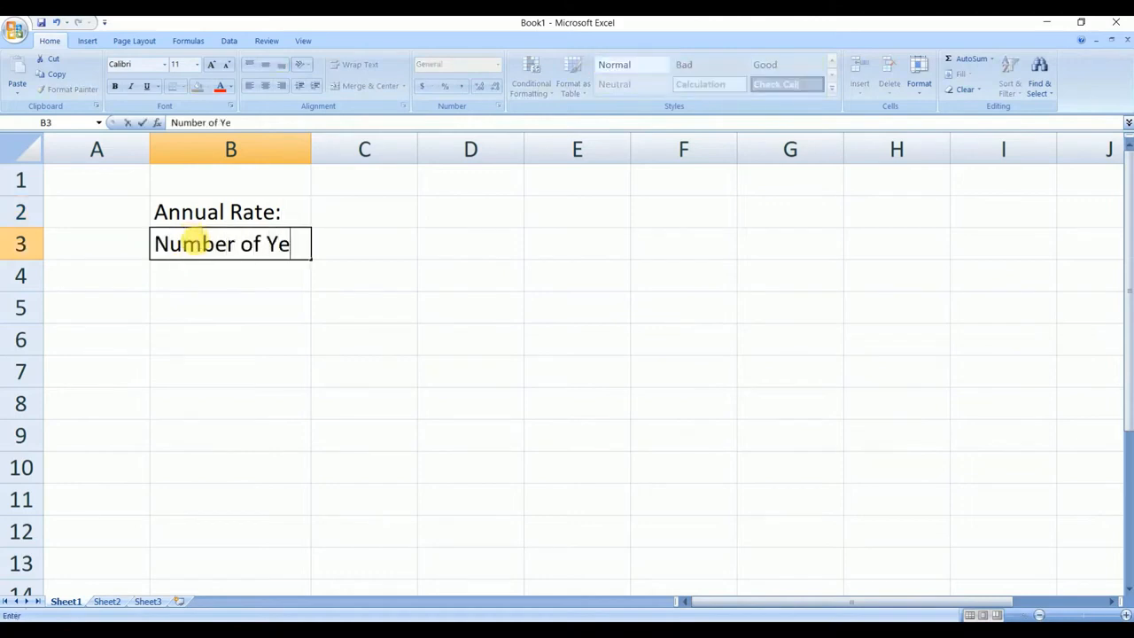
{"action": "type", "text": "ars:"}
{"action": "left_click", "coordinate": [317, 149]}
{"action": "double_click", "coordinate": [311, 149]}
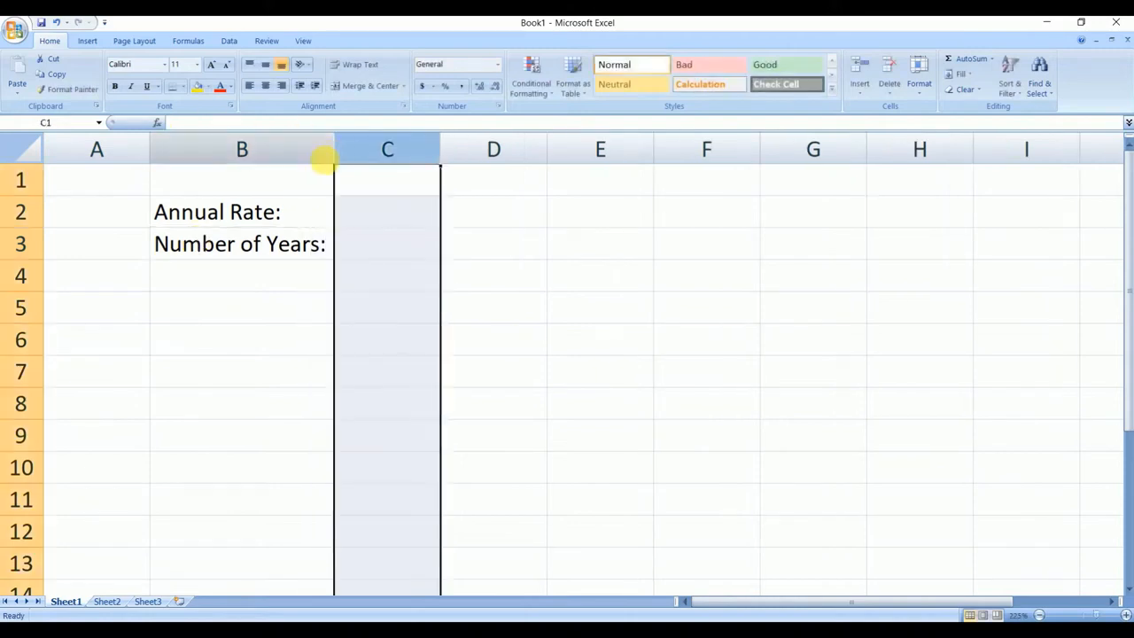
- Enter the label "Number of Payments:" in cell B4 and widen column B to hold the full text
{"action": "left_click", "coordinate": [250, 283]}
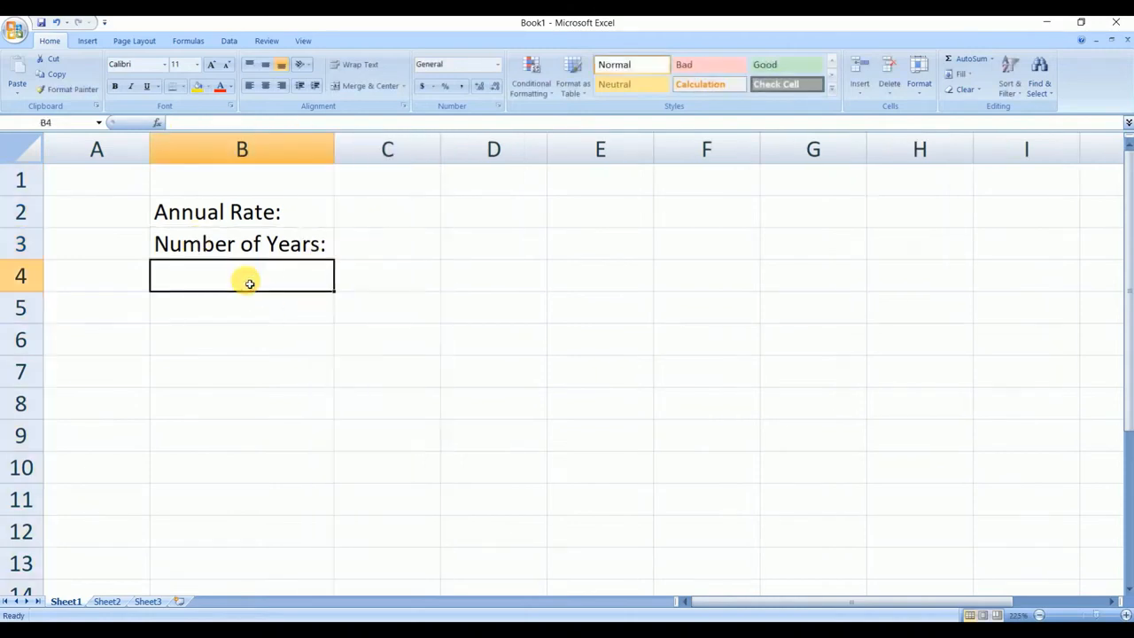
{"action": "type", "text": "Number "}
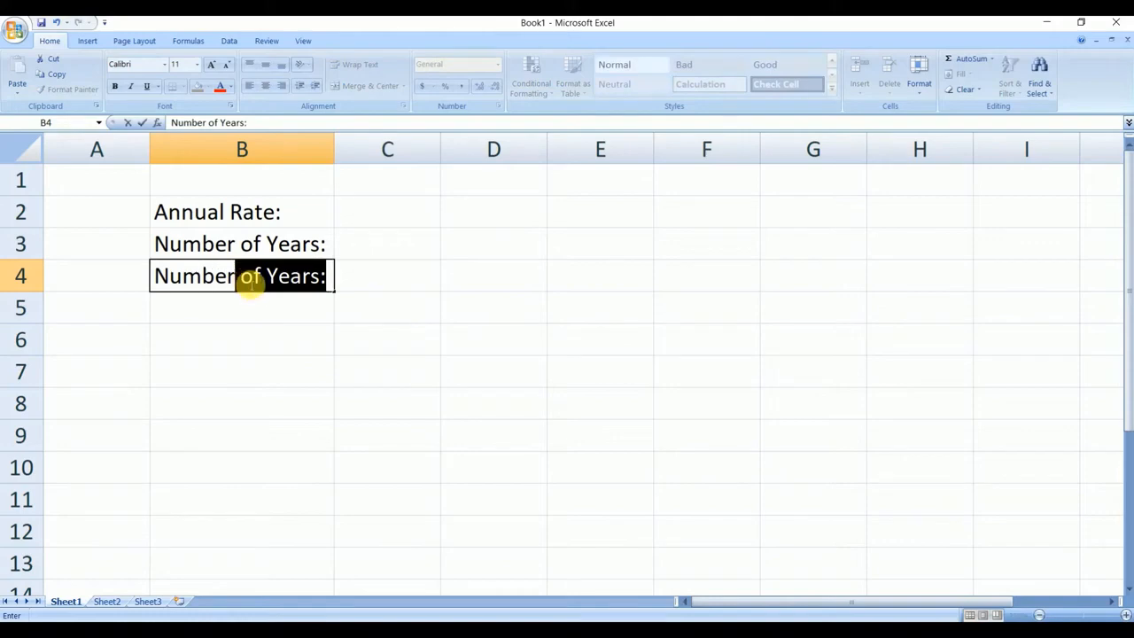
{"action": "type", "text": "of Payments:"}
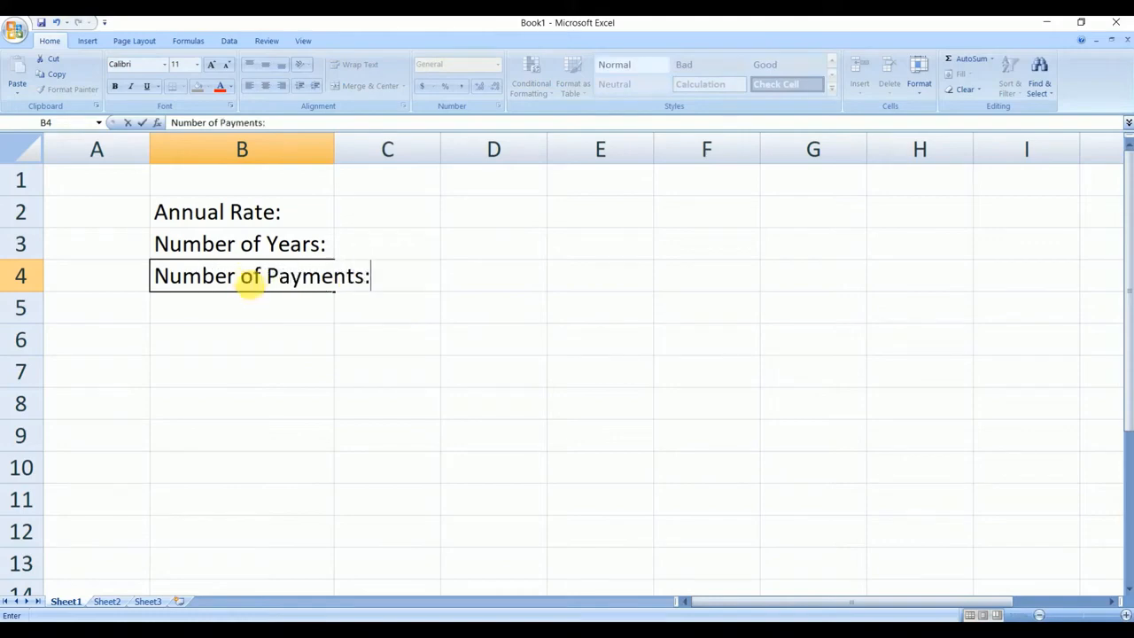
{"action": "left_click", "coordinate": [313, 179]}
{"action": "left_click_drag", "start_coordinate": [335, 152], "coordinate": [386, 158]}
- Enter the label "Loan Amount:" in cell B5, below the number of payments label
{"action": "left_click", "coordinate": [255, 319]}
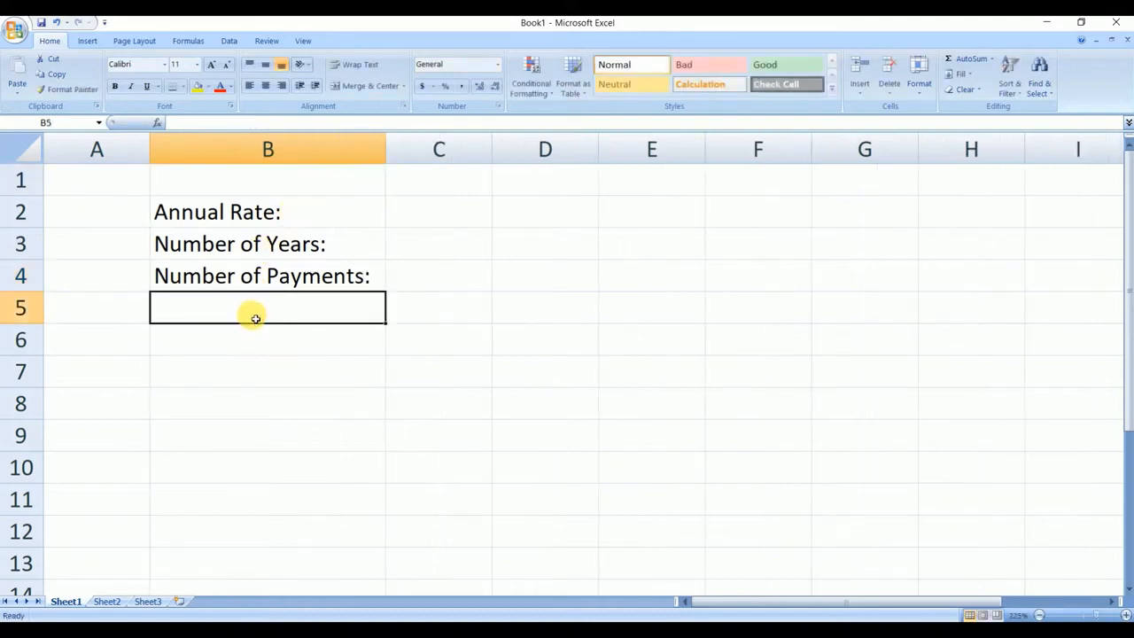
{"action": "type", "text": "Loan Am"}
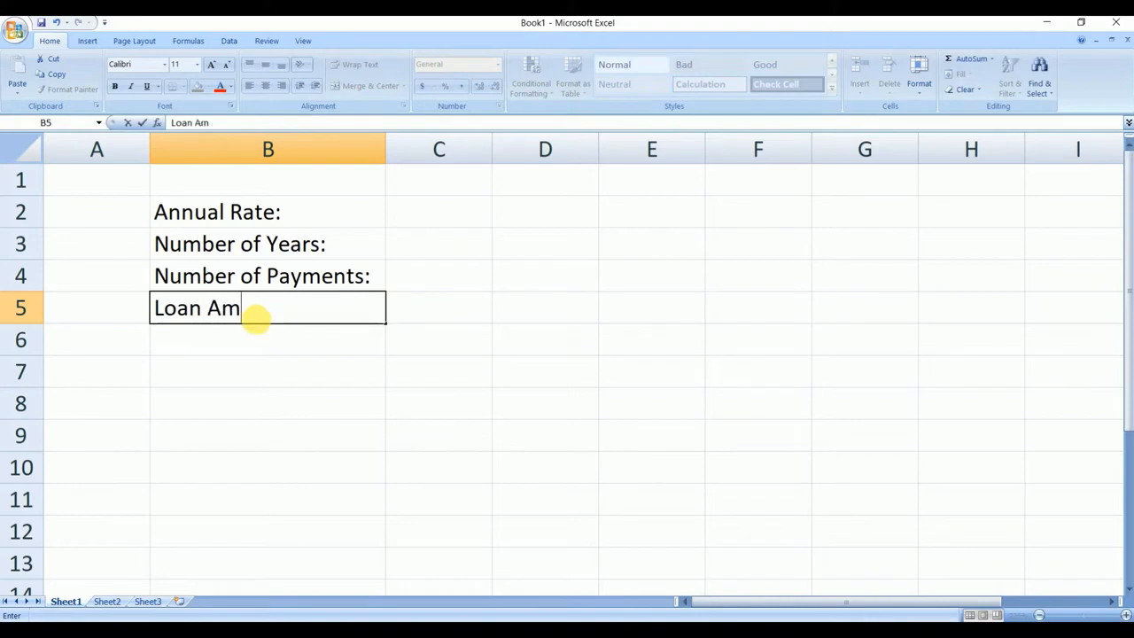
{"action": "type", "text": "ount:"}
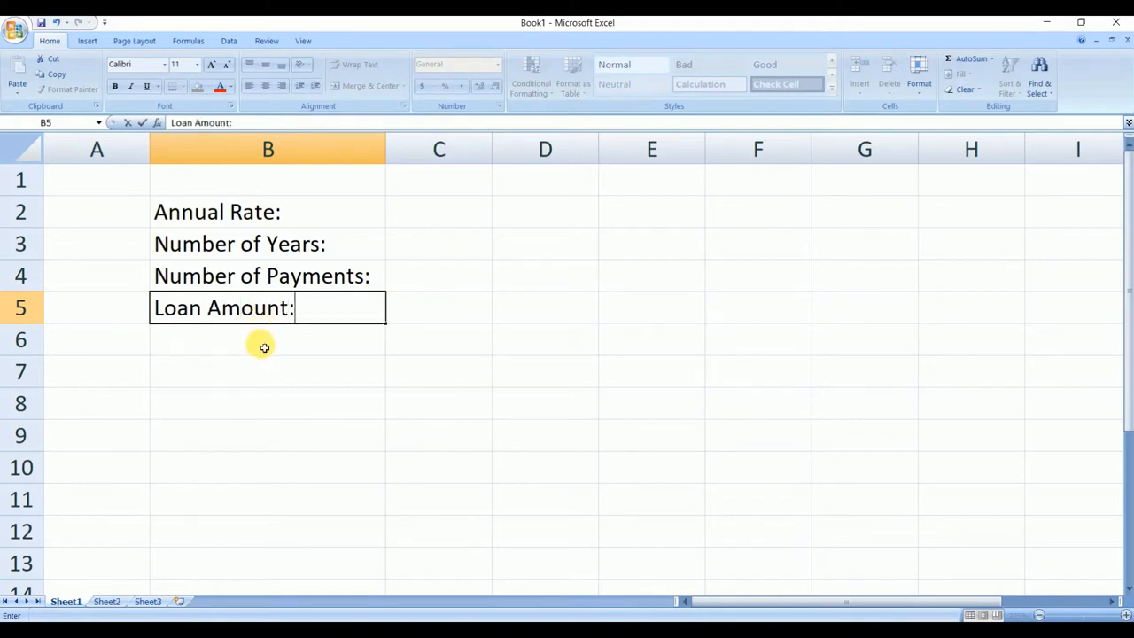
- Enter the labels "Monthly Payment:" in cell B7 and "Total Cost:" in cell B8, leaving row 6 empty
{"action": "left_click", "coordinate": [271, 376]}
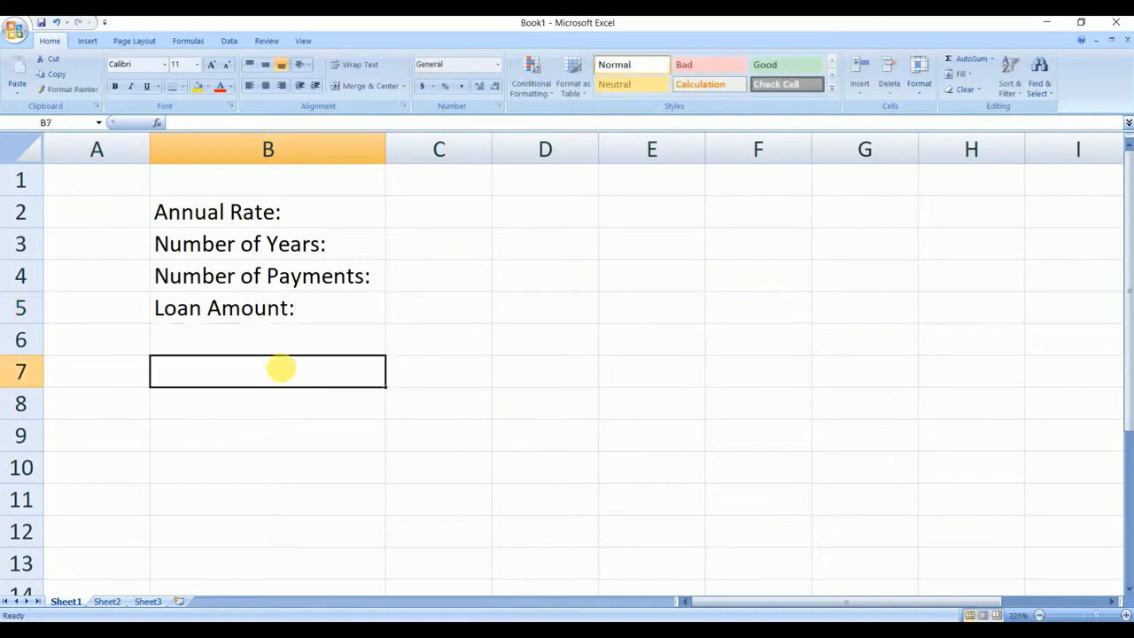
{"action": "type", "text": "Monthly"}
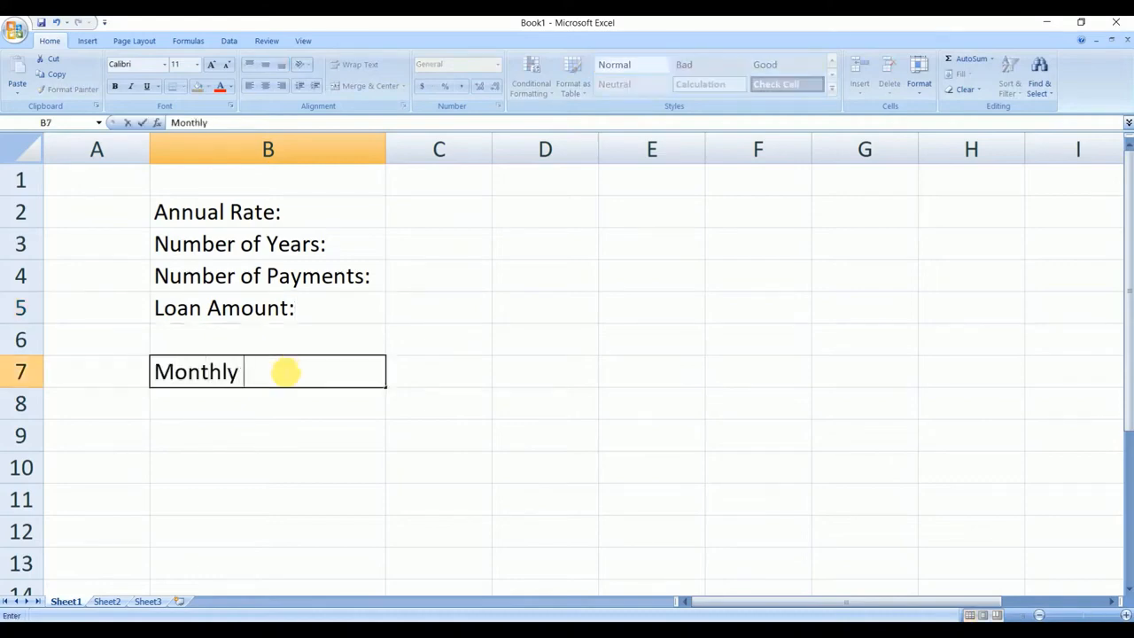
{"action": "type", "text": "Payment:"}
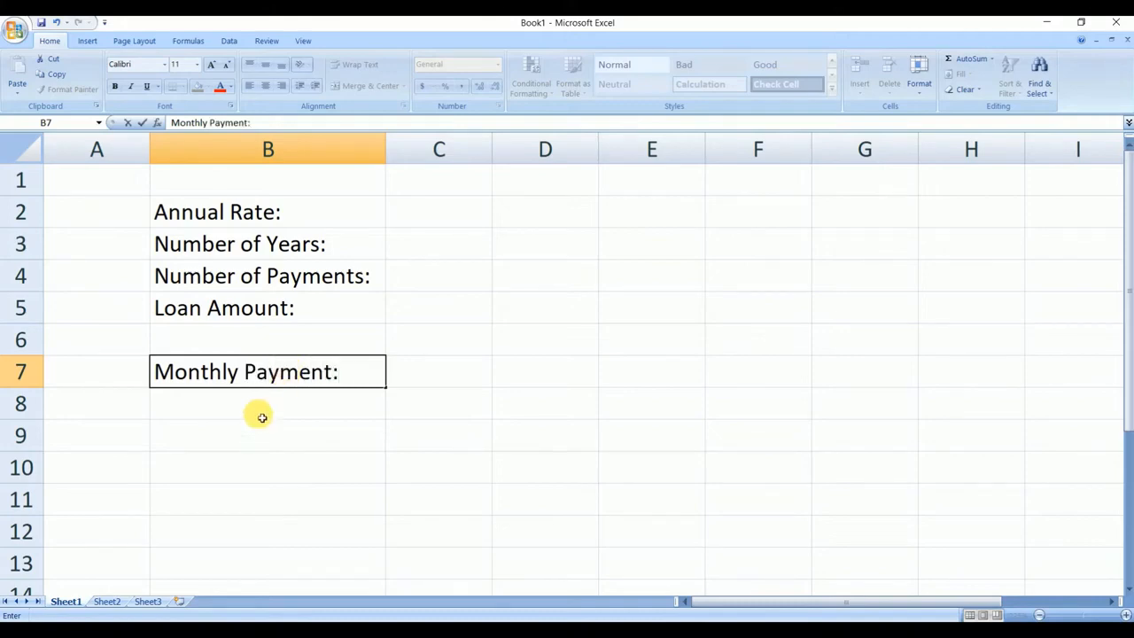
{"action": "left_click", "coordinate": [265, 408]}
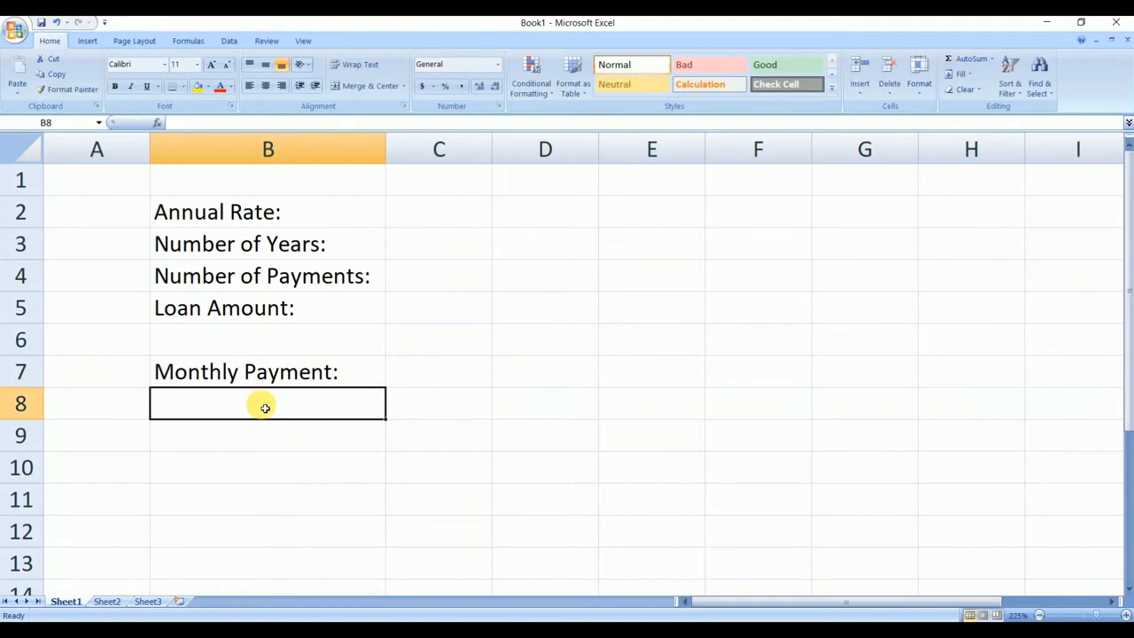
{"action": "type", "text": "Total"}
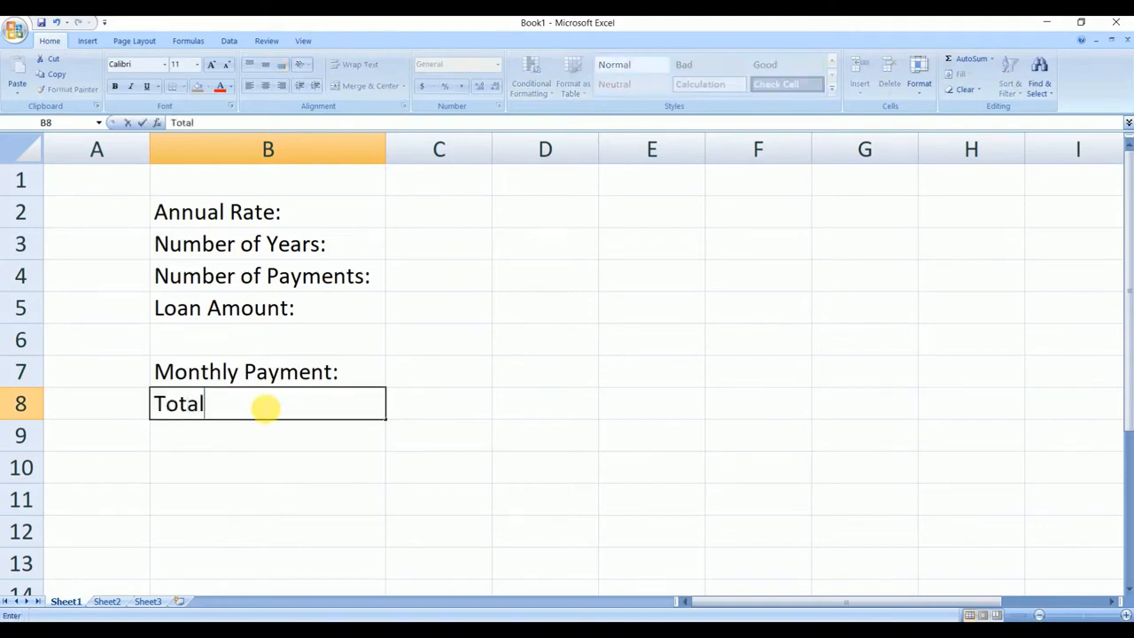
{"action": "type", "text": " Cost:"}
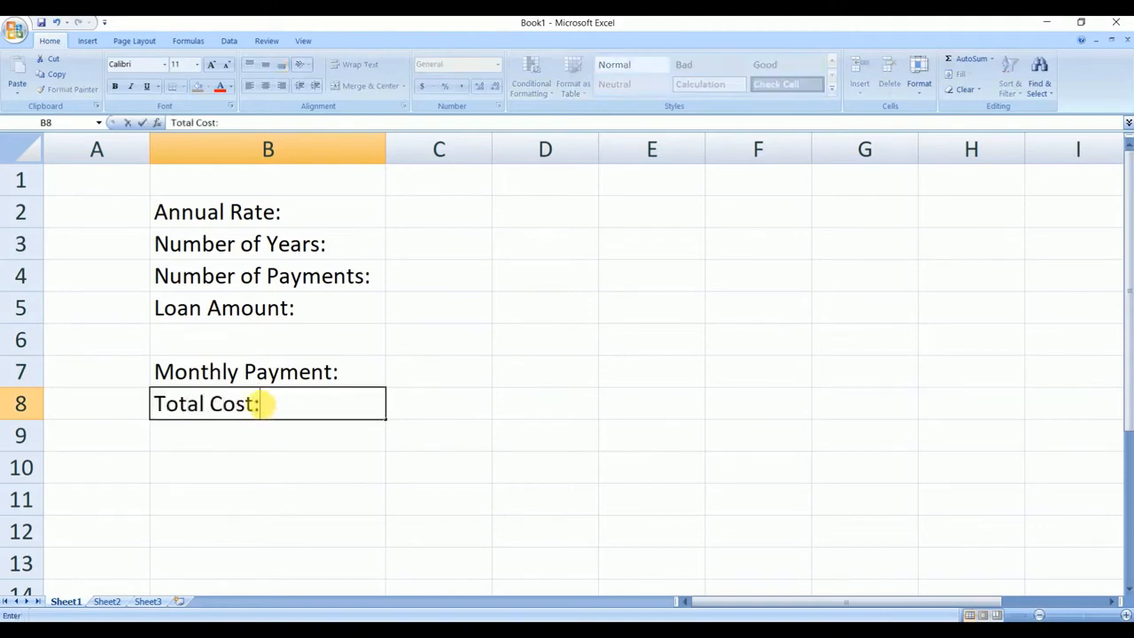
- Enter the label "Total Interest:" in cell B9, below the total cost label
{"action": "left_click", "coordinate": [274, 435]}
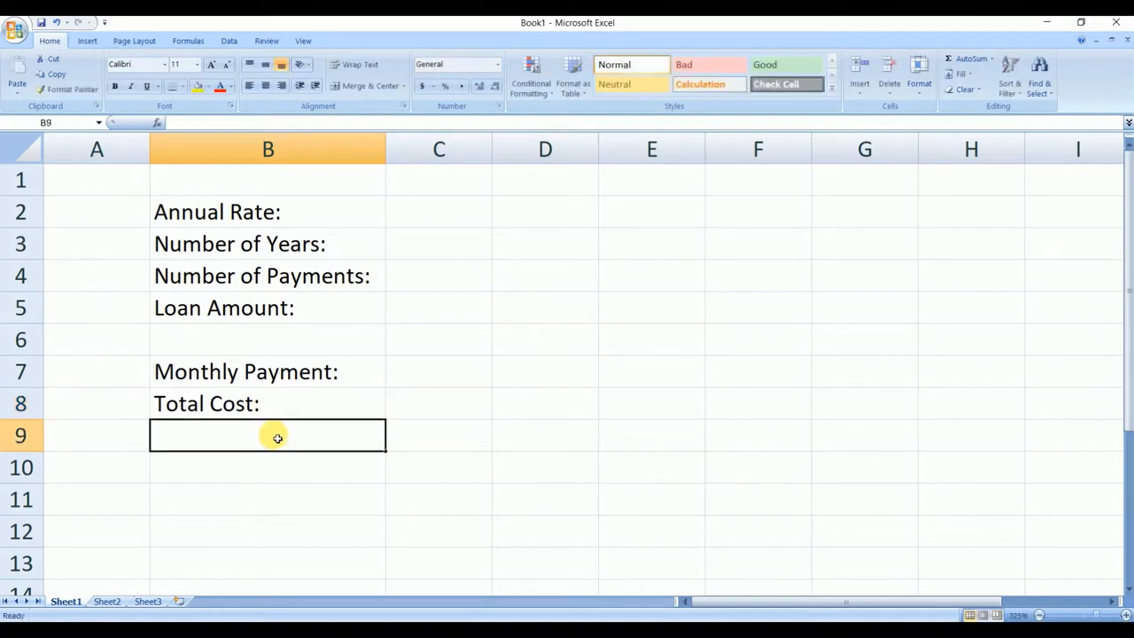
{"action": "type", "text": "Tt"}
{"action": "key", "text": "BackSpace"}
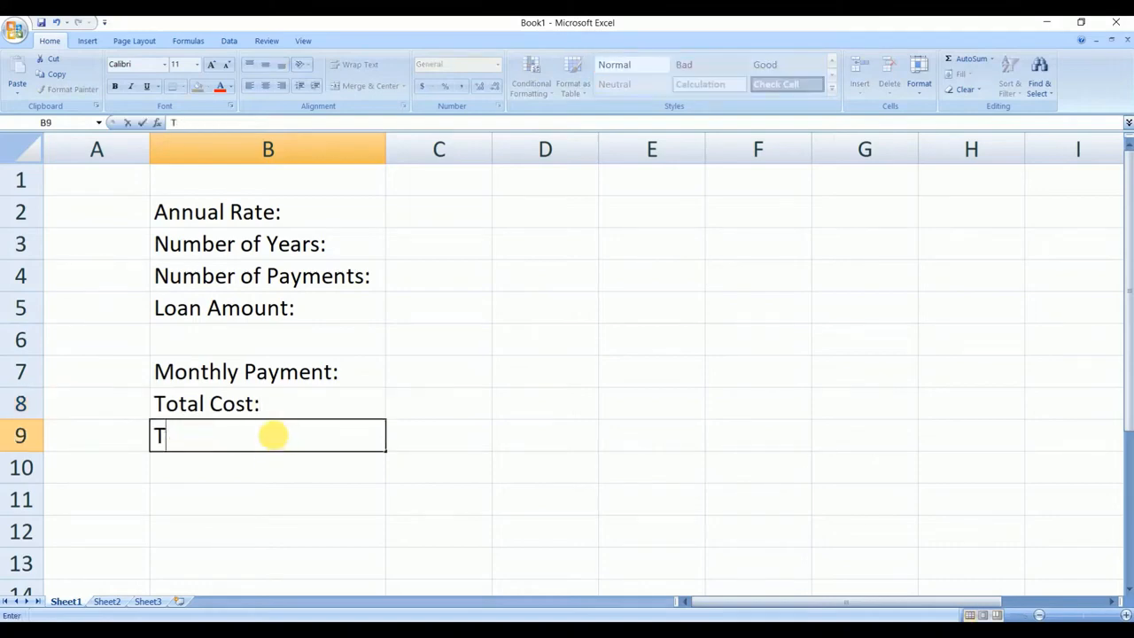
{"action": "type", "text": "ot"}
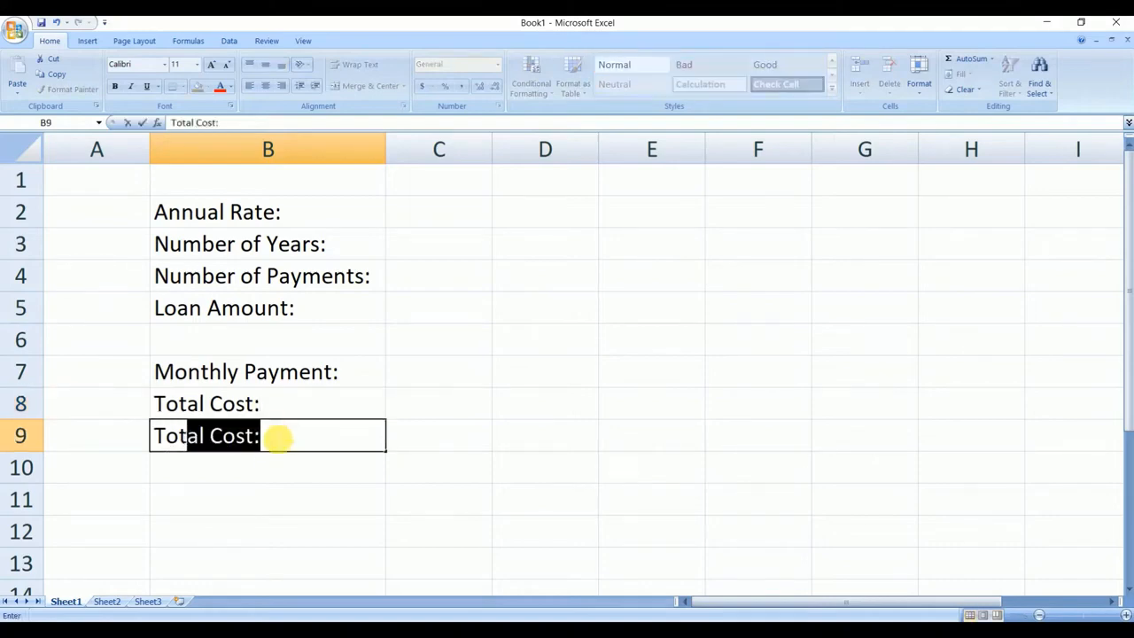
{"action": "type", "text": "al In"}
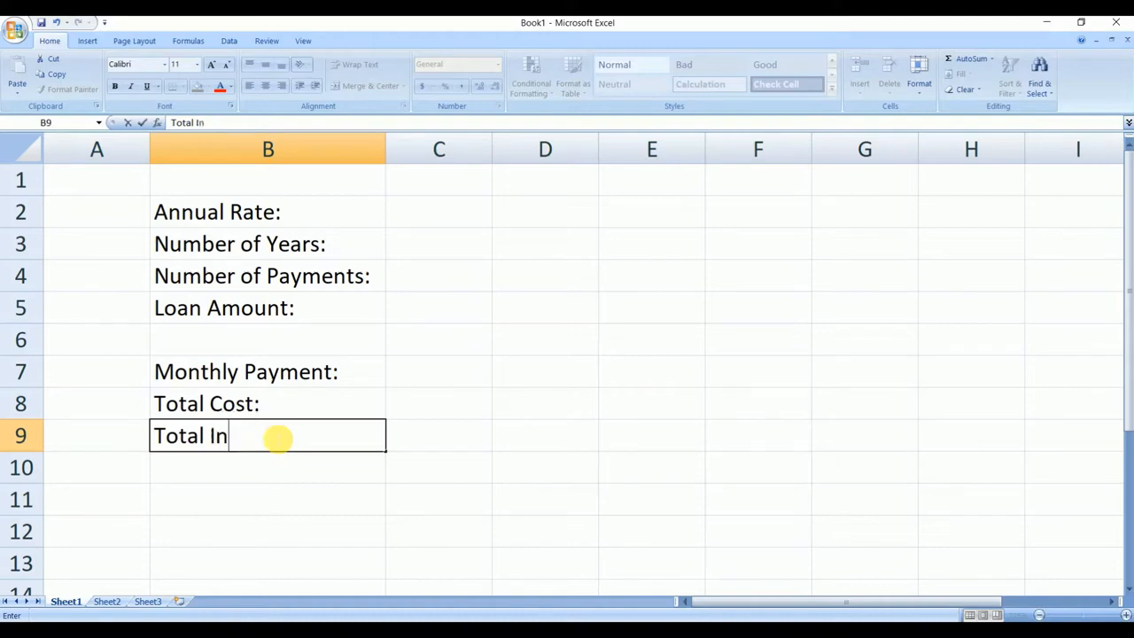
{"action": "type", "text": "terest:"}
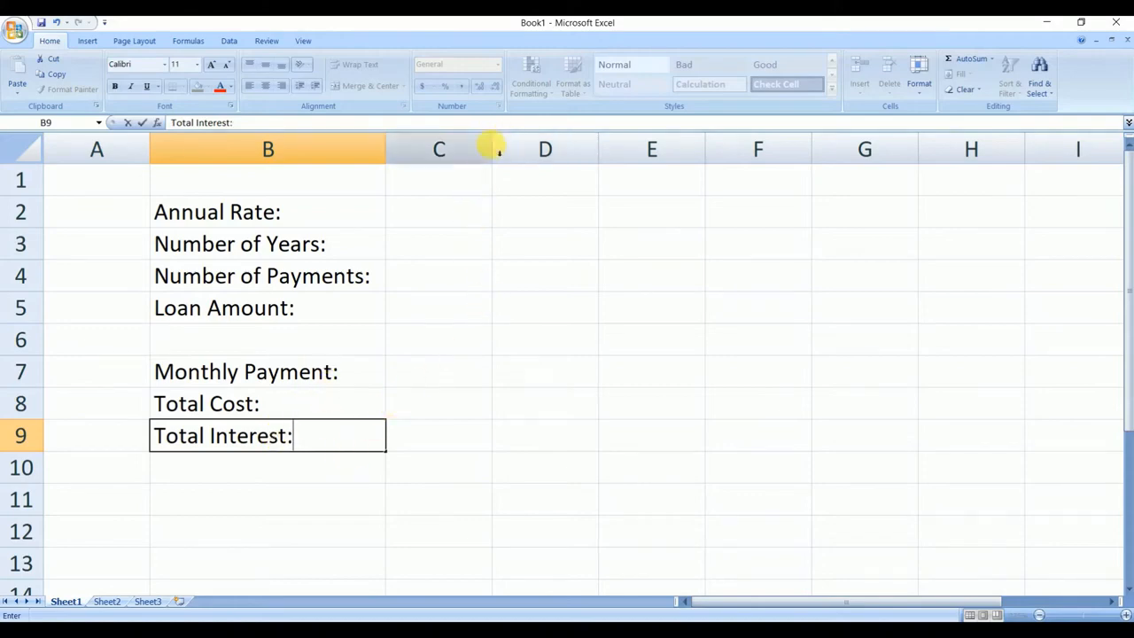
- Widen column C, next to the labels, to about one and a half times its width
{"action": "left_click", "coordinate": [489, 146]}
{"action": "left_click_drag", "start_coordinate": [493, 147], "coordinate": [559, 142]}
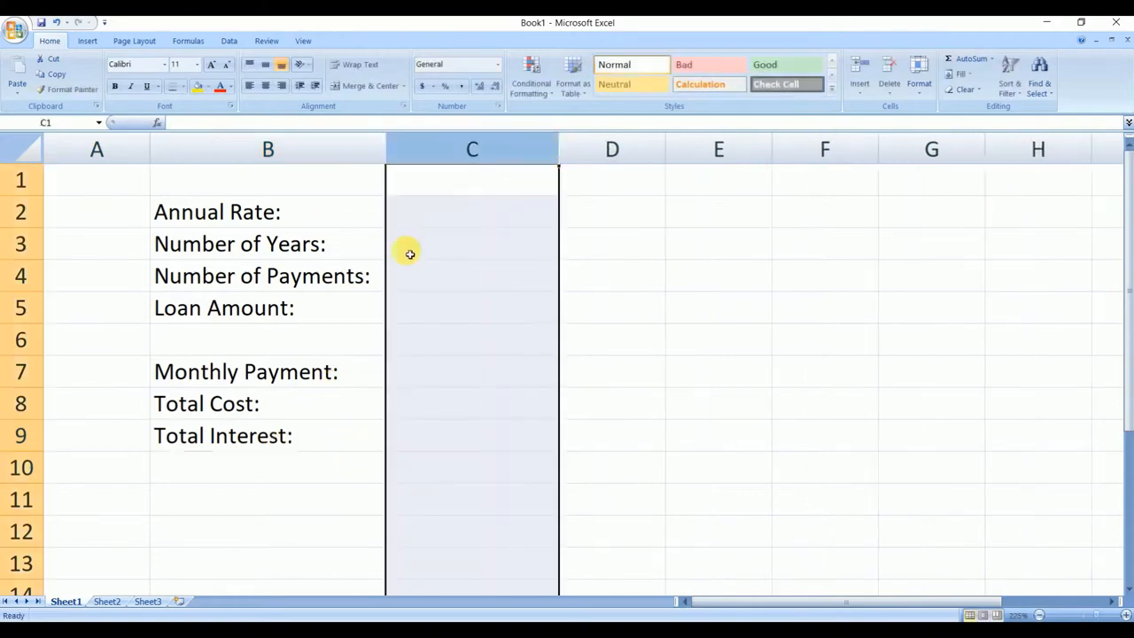
- Format the loan amount cell C5 as Currency with the NGN symbol and two decimal places
{"action": "left_click", "coordinate": [454, 309]}
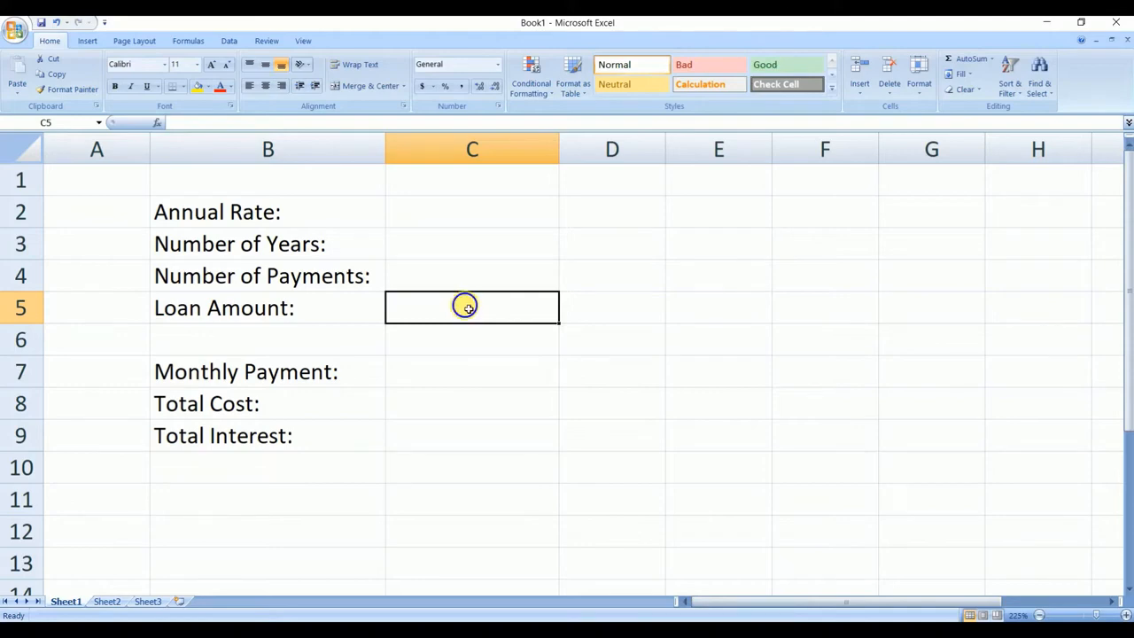
{"action": "right_click", "coordinate": [465, 305]}
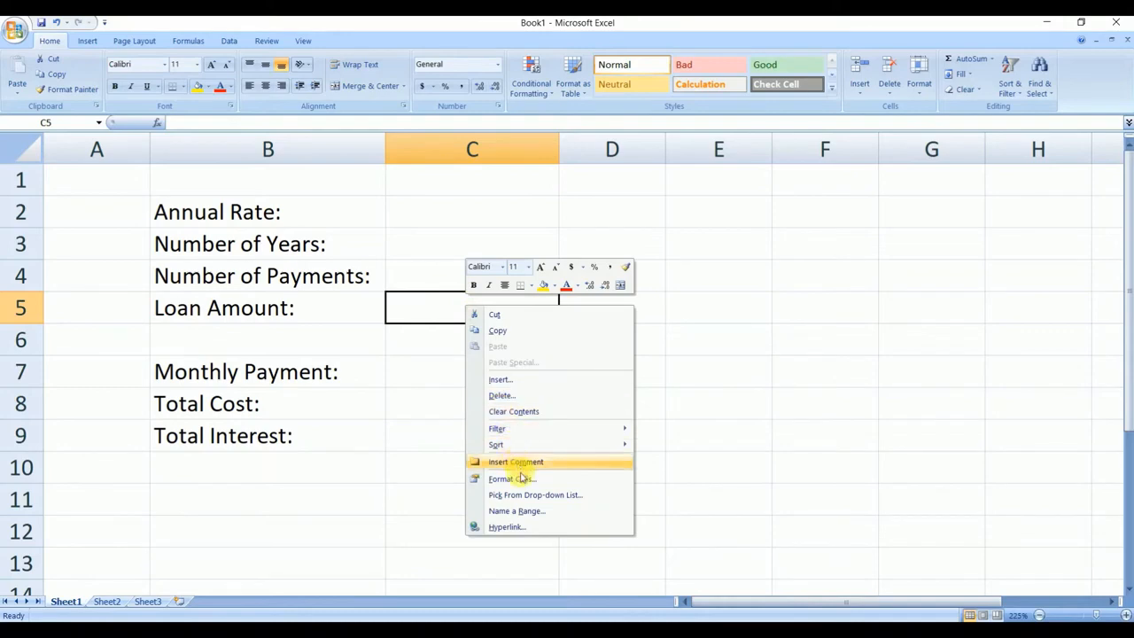
{"action": "left_click", "coordinate": [518, 477]}
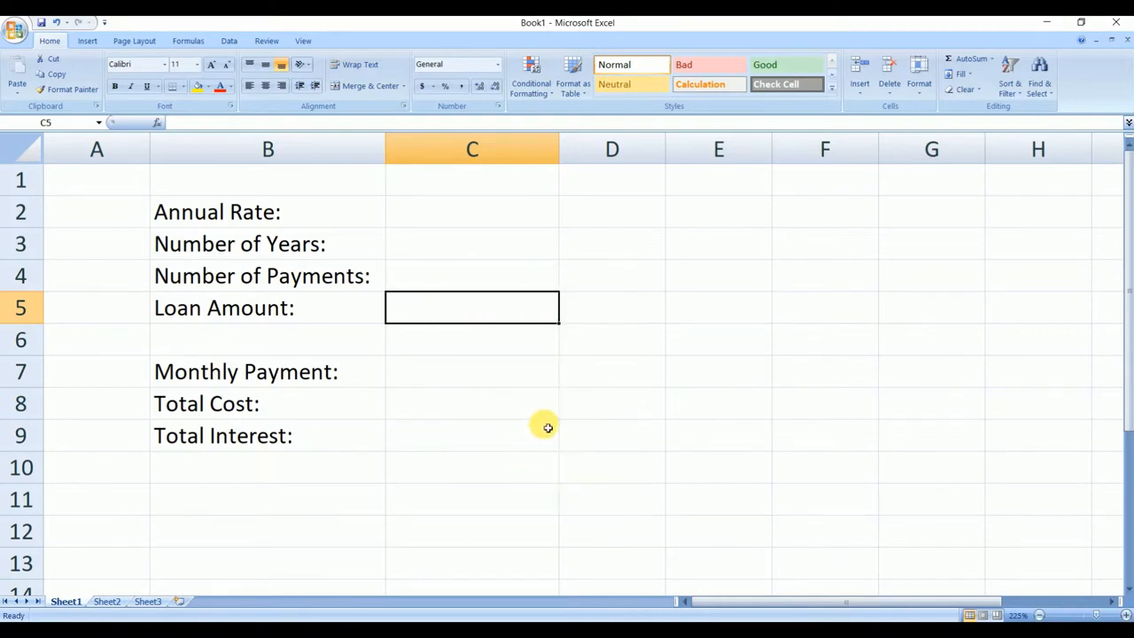
{"action": "left_click_drag", "start_coordinate": [577, 299], "coordinate": [558, 193]}
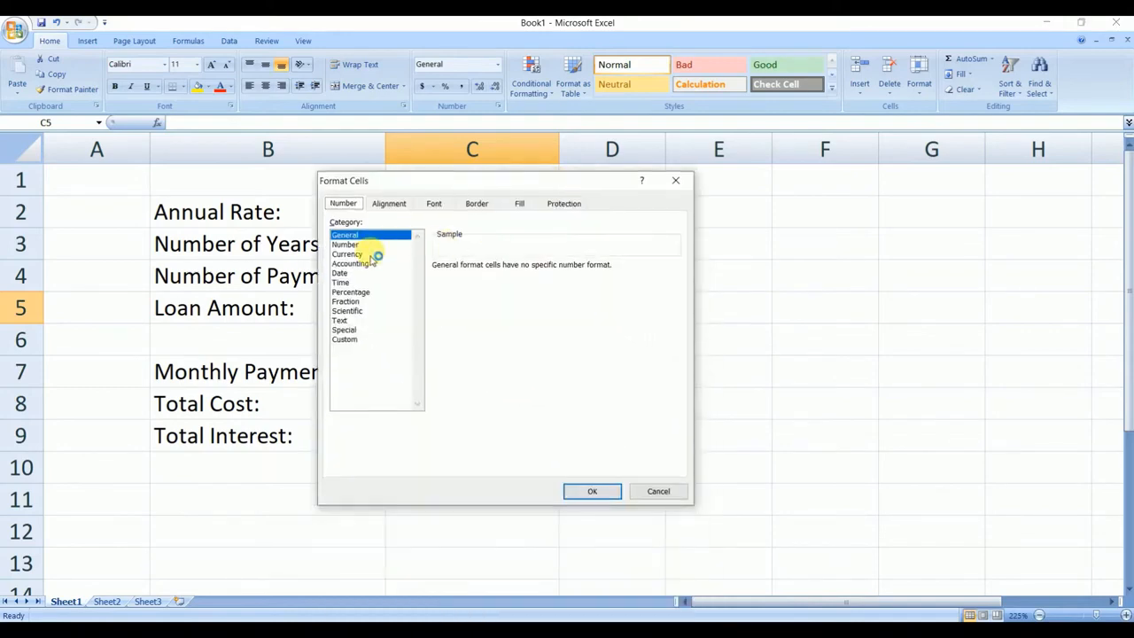
{"action": "left_click", "coordinate": [364, 253]}
{"action": "left_click", "coordinate": [515, 285]}
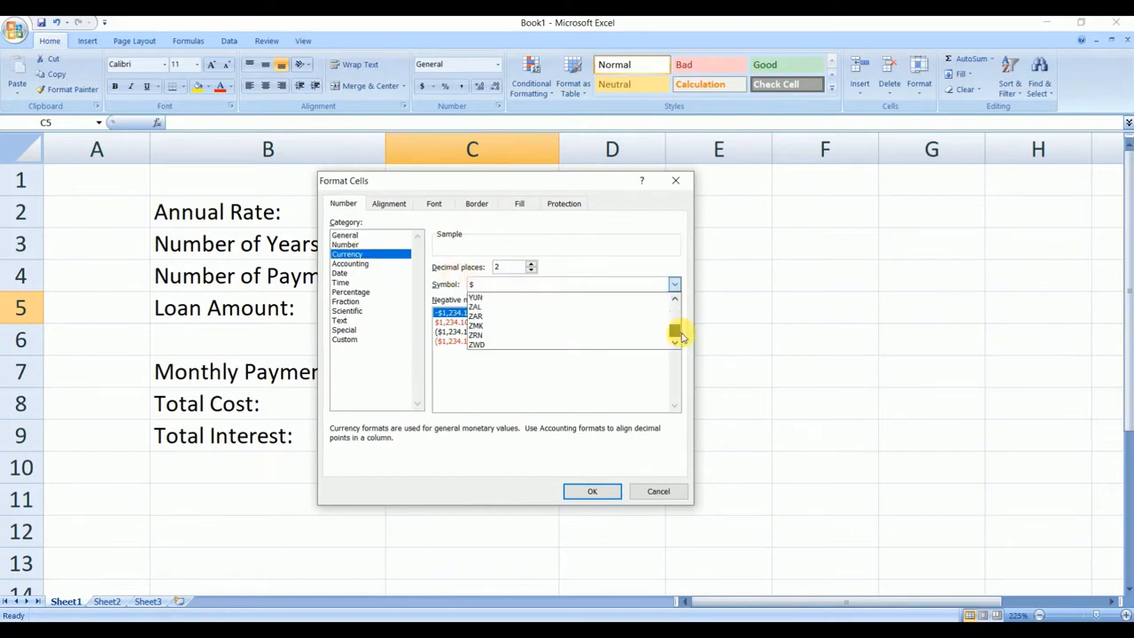
{"action": "left_click", "coordinate": [679, 329]}
{"action": "left_click", "coordinate": [594, 492]}
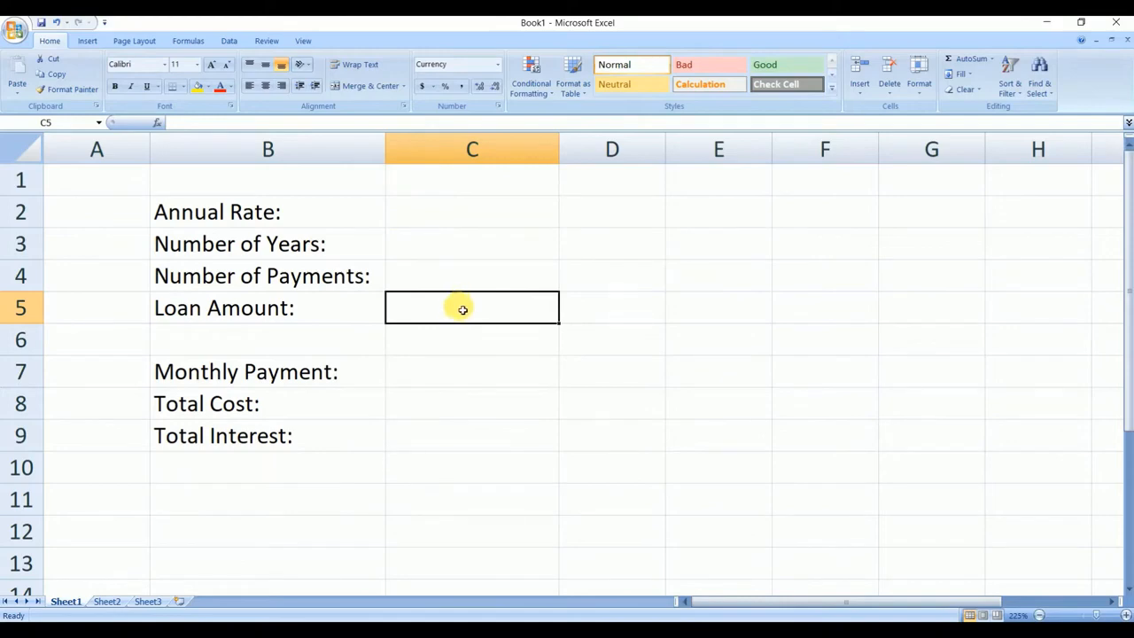
{"action": "left_click", "coordinate": [421, 378]}
{"action": "right_click", "coordinate": [422, 378]}
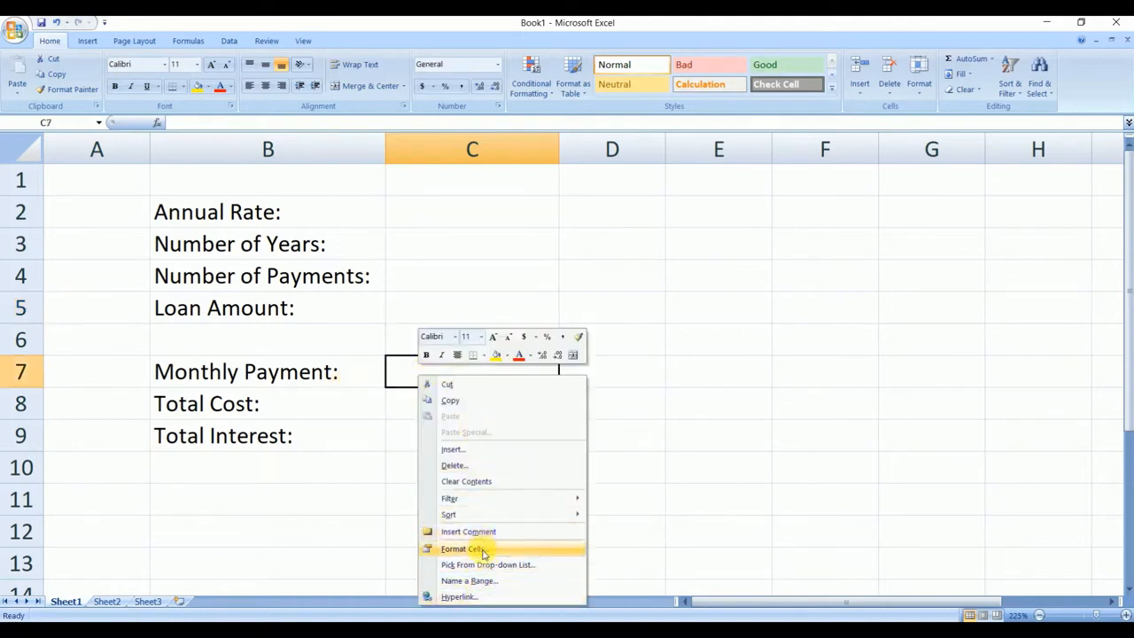
{"action": "left_click", "coordinate": [432, 304]}
- Fill the currency format of the loan amount cell C5 down through the monthly payment cell C7
{"action": "left_click", "coordinate": [469, 316]}
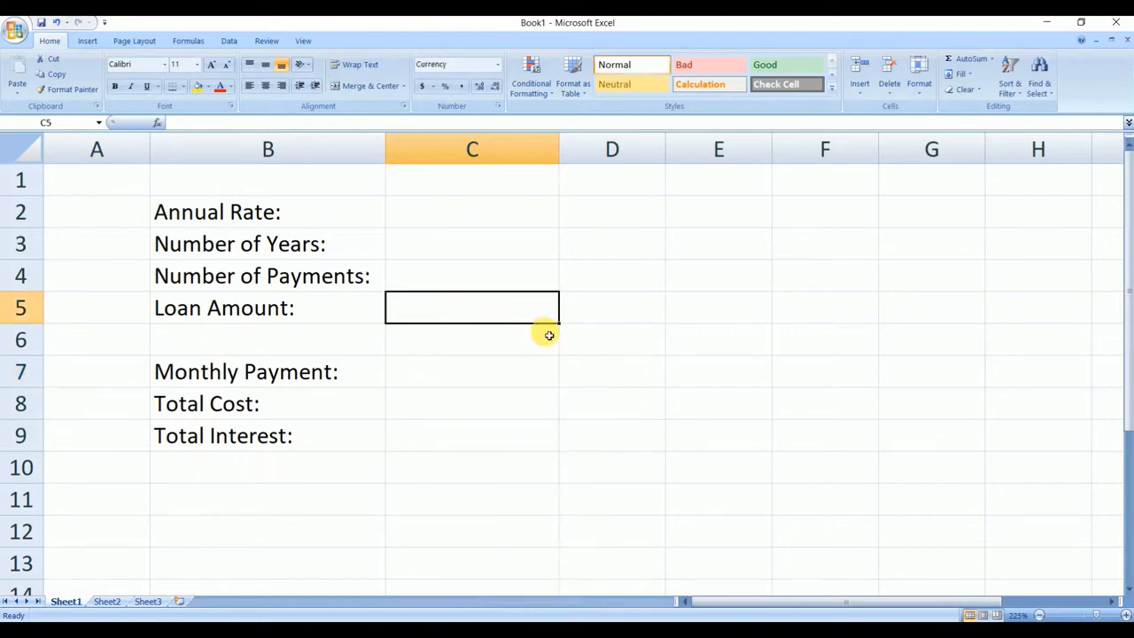
{"action": "left_click_drag", "start_coordinate": [558, 322], "coordinate": [562, 393]}
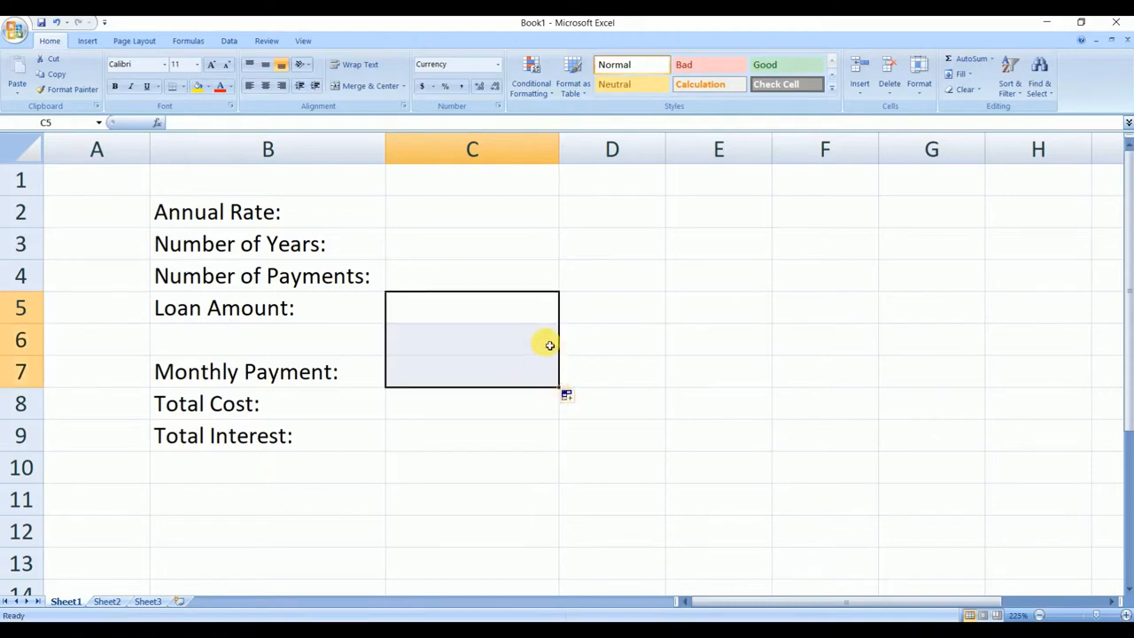
{"action": "left_click", "coordinate": [502, 353]}
{"action": "left_click", "coordinate": [463, 372]}
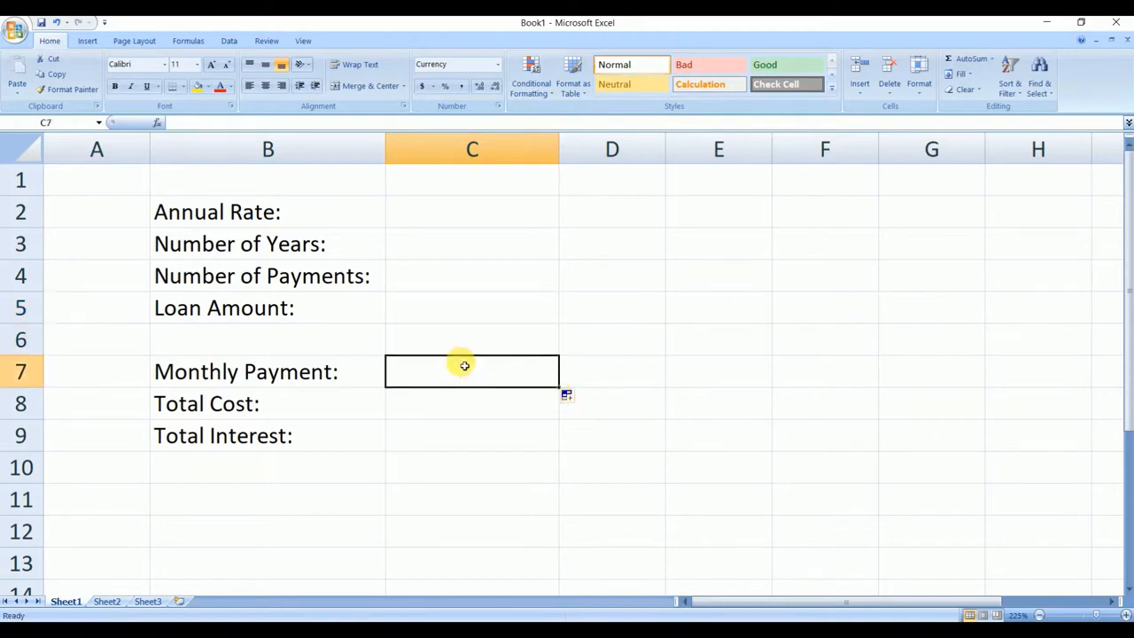
{"action": "left_click", "coordinate": [464, 319]}
- Test the currency format by entering 33 in the monthly payment cell C7 and 56 in the loan amount cell C5
{"action": "left_click", "coordinate": [448, 372]}
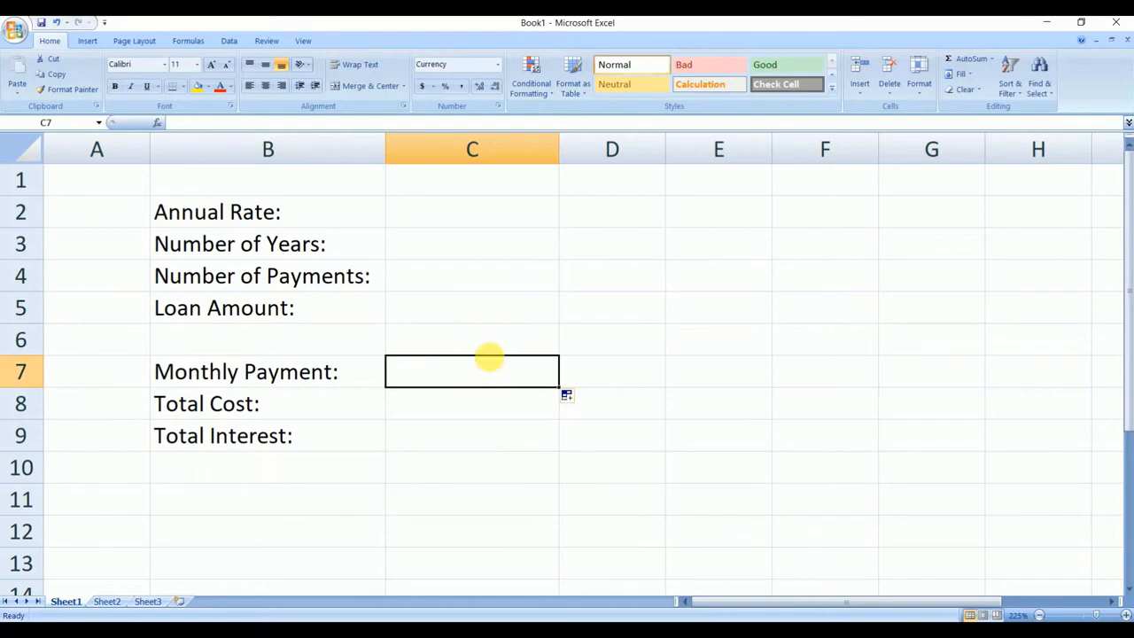
{"action": "type", "text": "33"}
{"action": "left_click", "coordinate": [504, 405]}
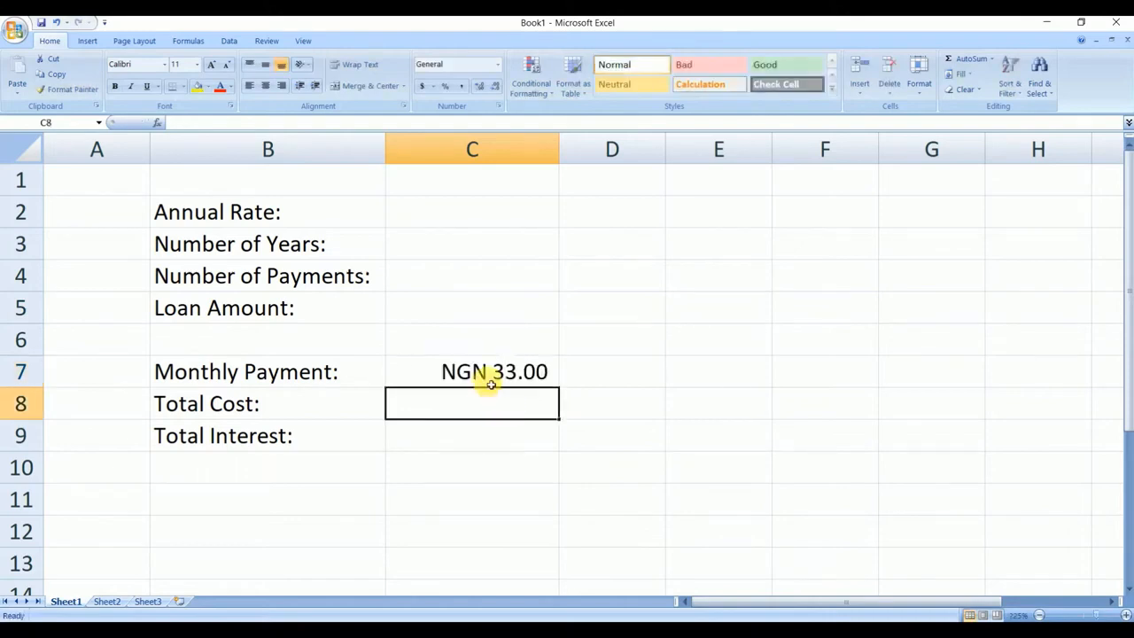
{"action": "left_click", "coordinate": [479, 319]}
{"action": "type", "text": "56"}
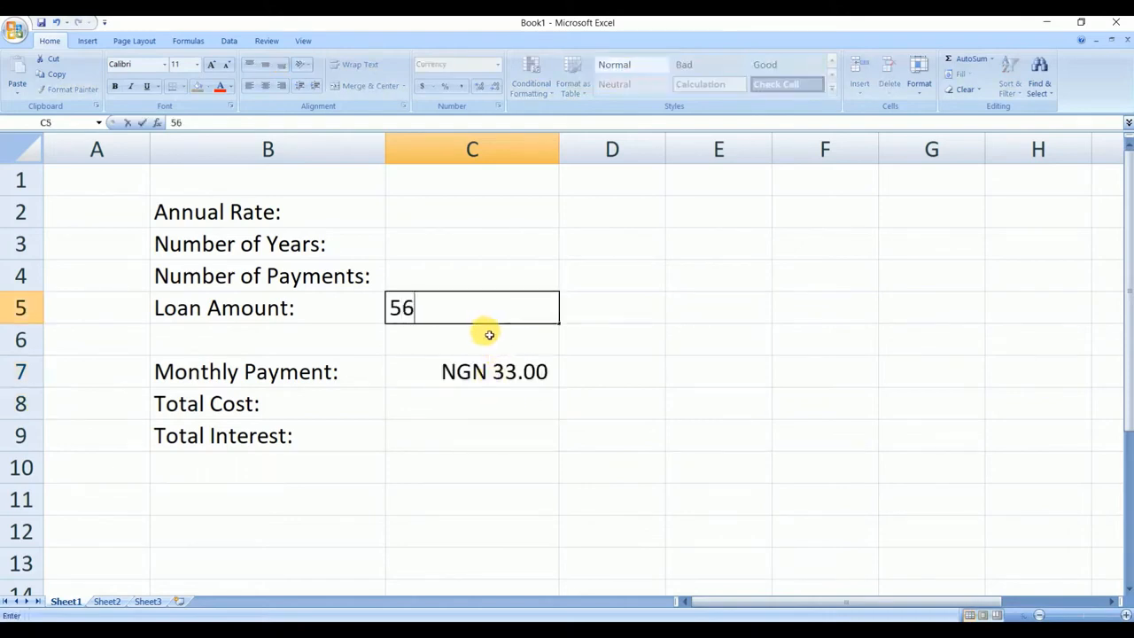
{"action": "left_click", "coordinate": [584, 343]}
{"action": "left_click", "coordinate": [475, 306]}
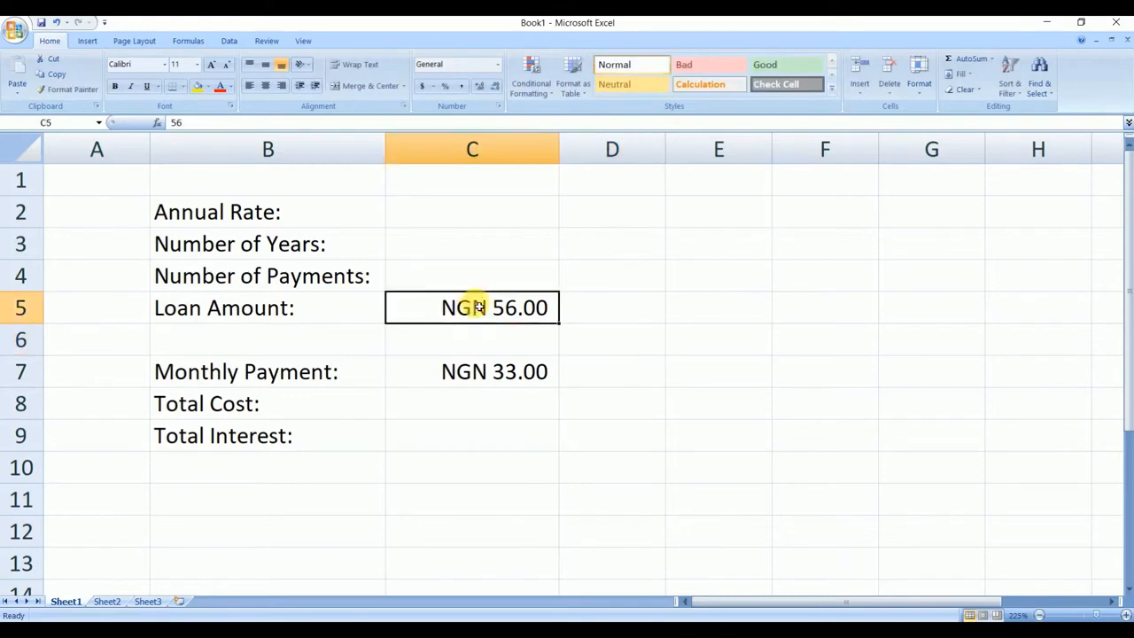
- Clear the test values from the monthly payment cell C7 and the loan amount cell C5
{"action": "left_click", "coordinate": [496, 375]}
{"action": "key", "text": "Delete"}
{"action": "left_click", "coordinate": [490, 309]}
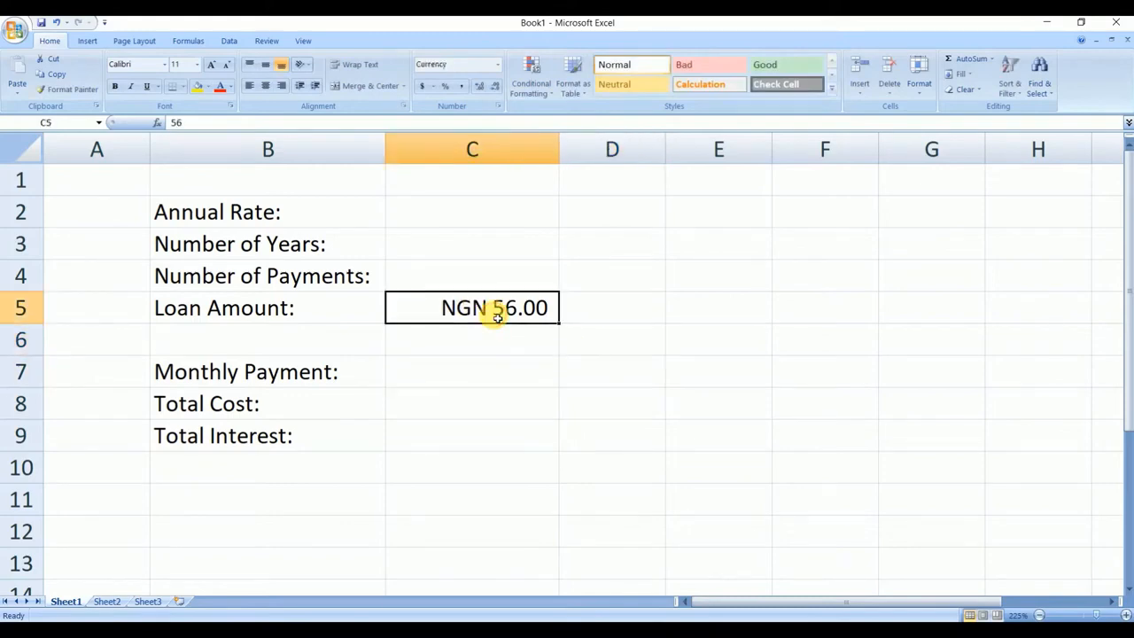
{"action": "key", "text": "Delete"}
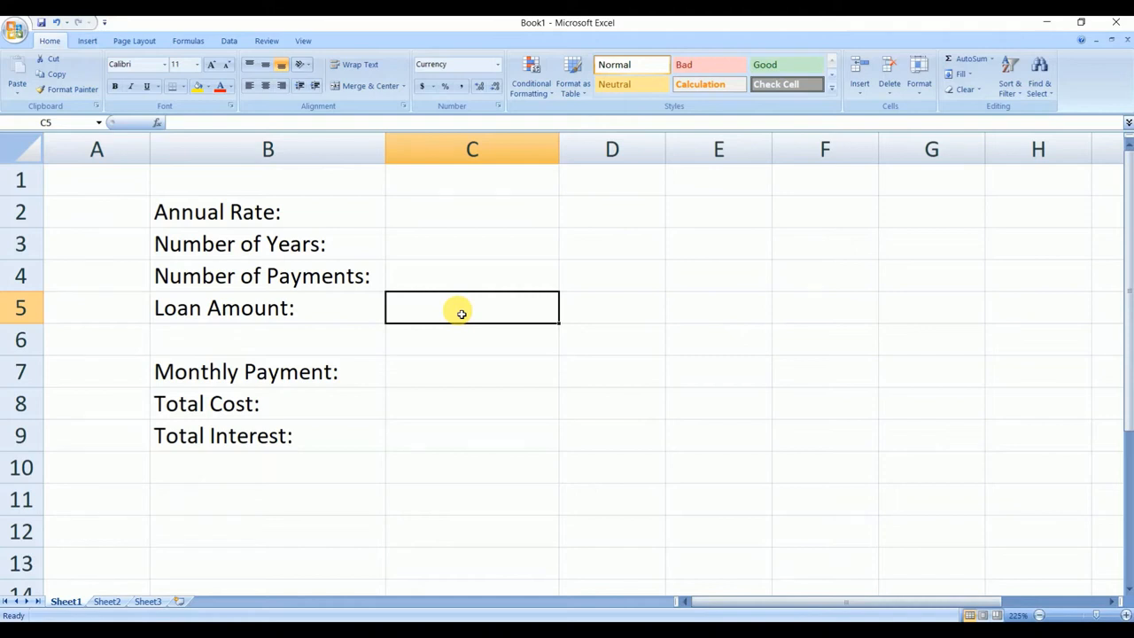
- Enter 1000000 as the loan amount in cell C5 and widen column C enough to display the full amount
{"action": "type", "text": "1000"}
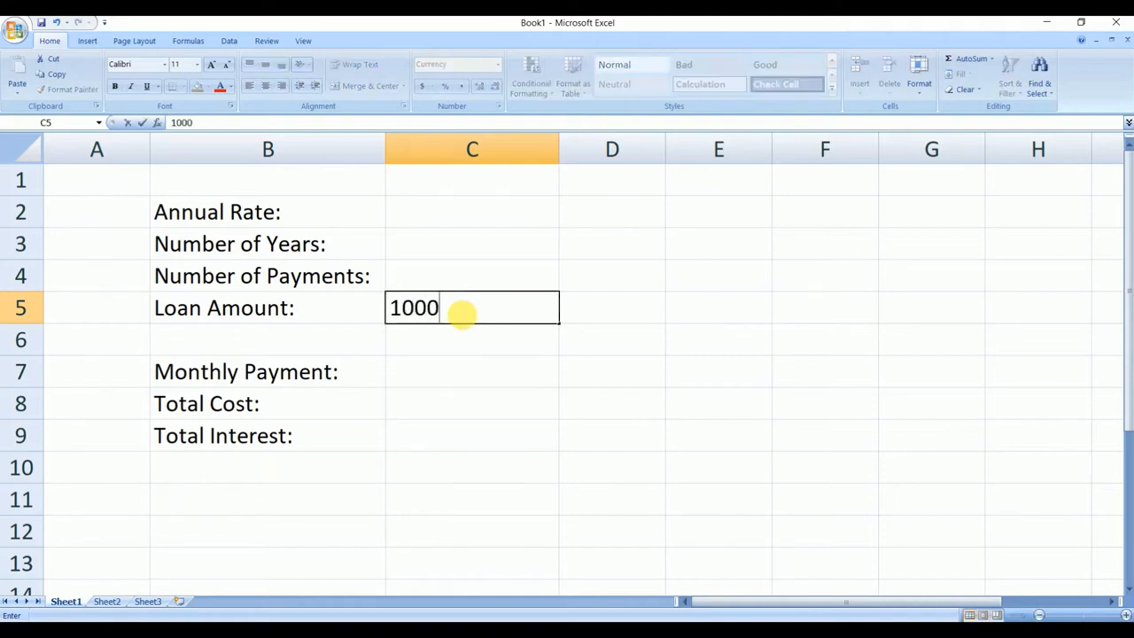
{"action": "type", "text": "000"}
{"action": "left_click", "coordinate": [645, 304]}
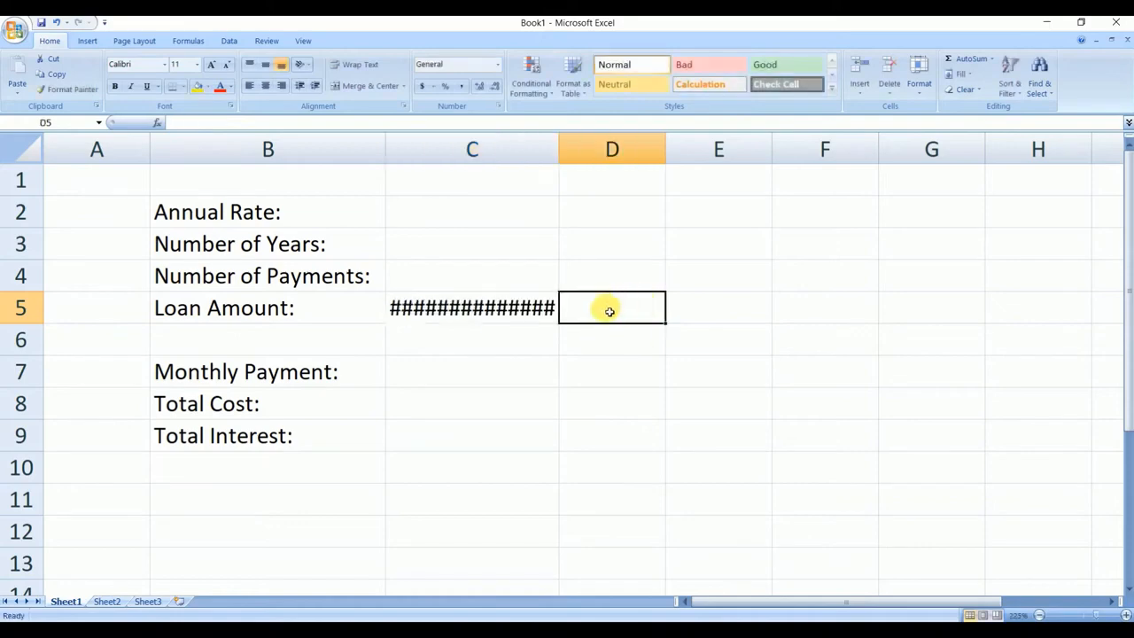
{"action": "left_click_drag", "start_coordinate": [568, 151], "coordinate": [587, 149]}
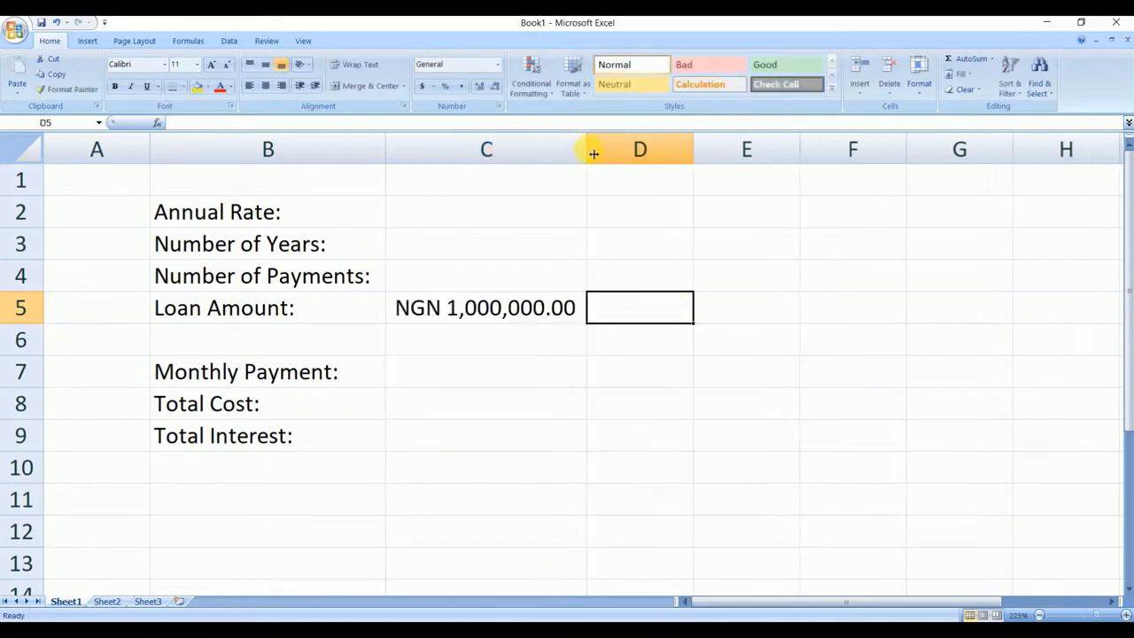
- Enter 10 as the number of years in cell C3 and 5% as the annual rate in cell C2
{"action": "left_click", "coordinate": [482, 217]}
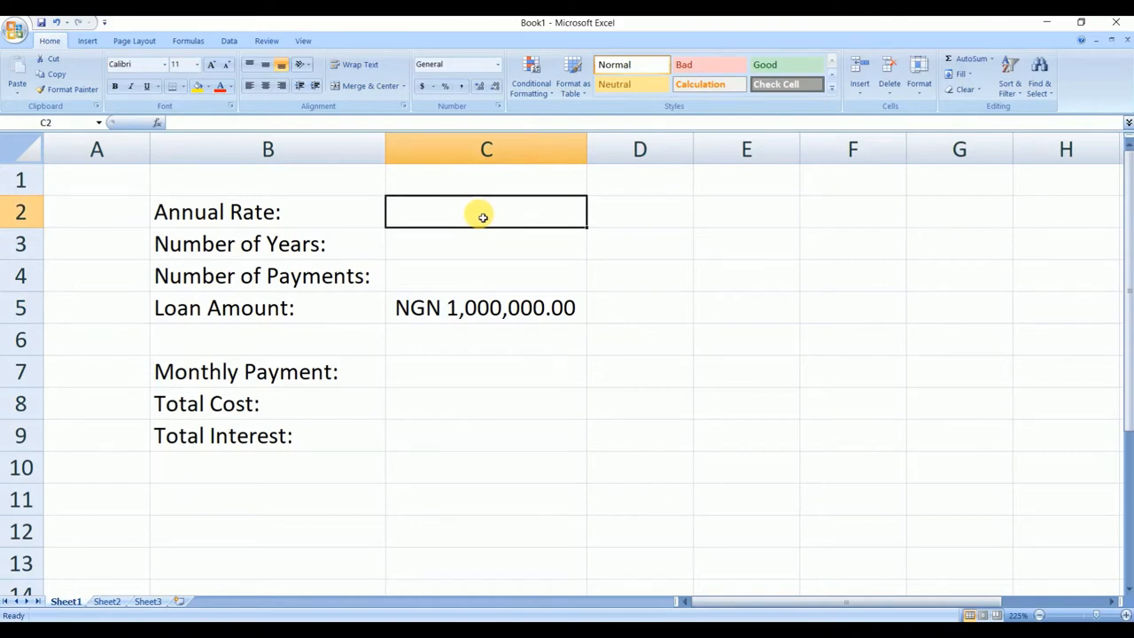
{"action": "left_click", "coordinate": [512, 249]}
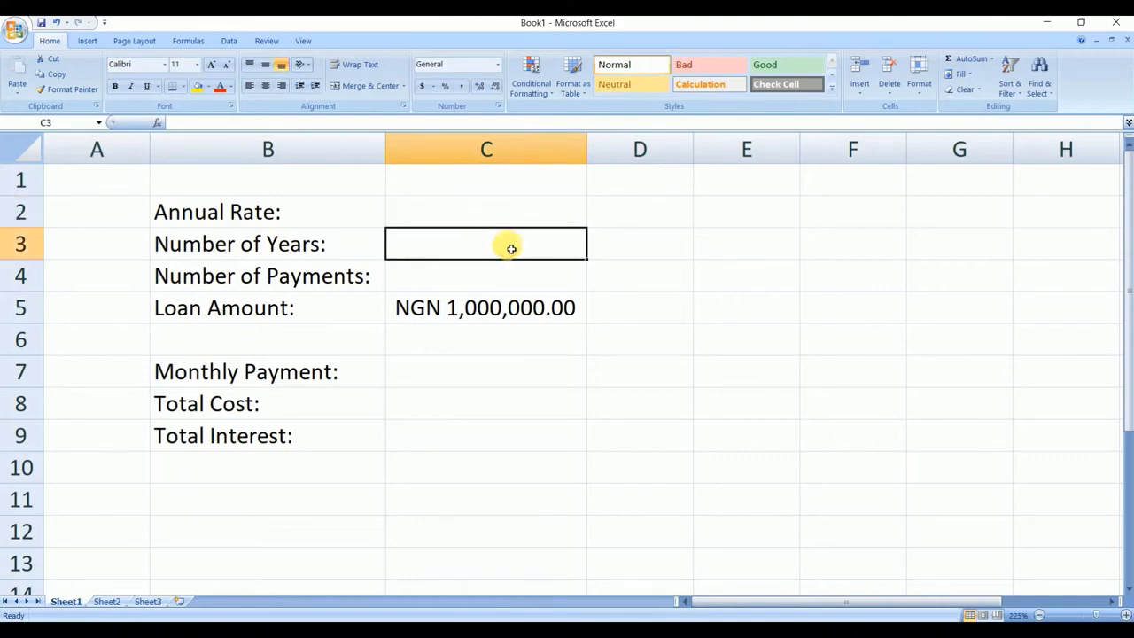
{"action": "type", "text": "10"}
{"action": "left_click", "coordinate": [495, 211]}
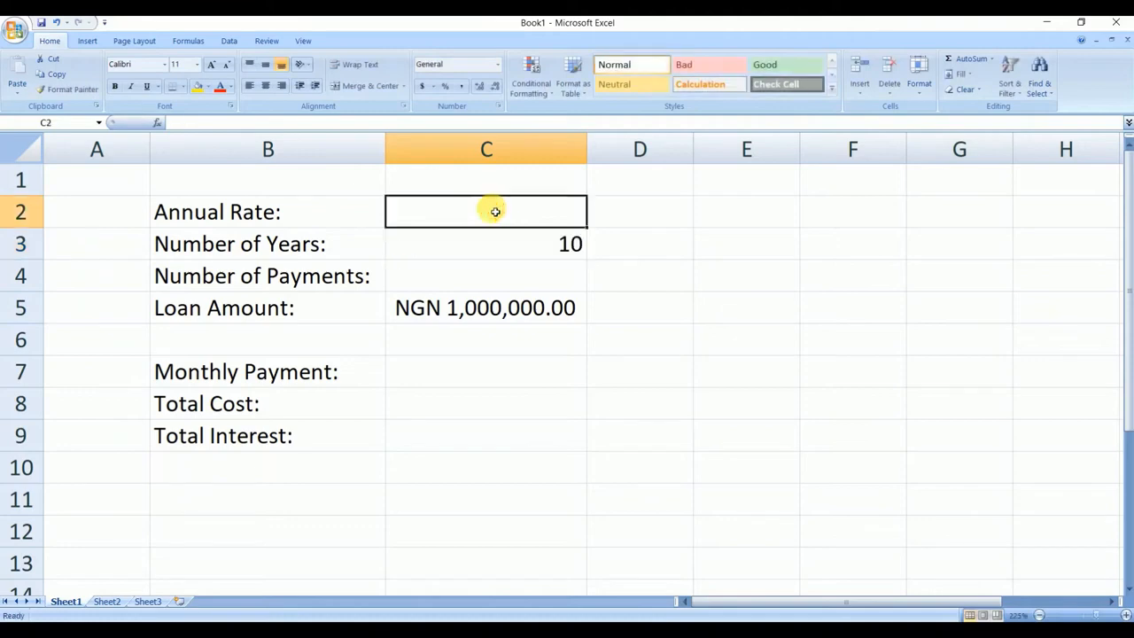
{"action": "type", "text": "55"}
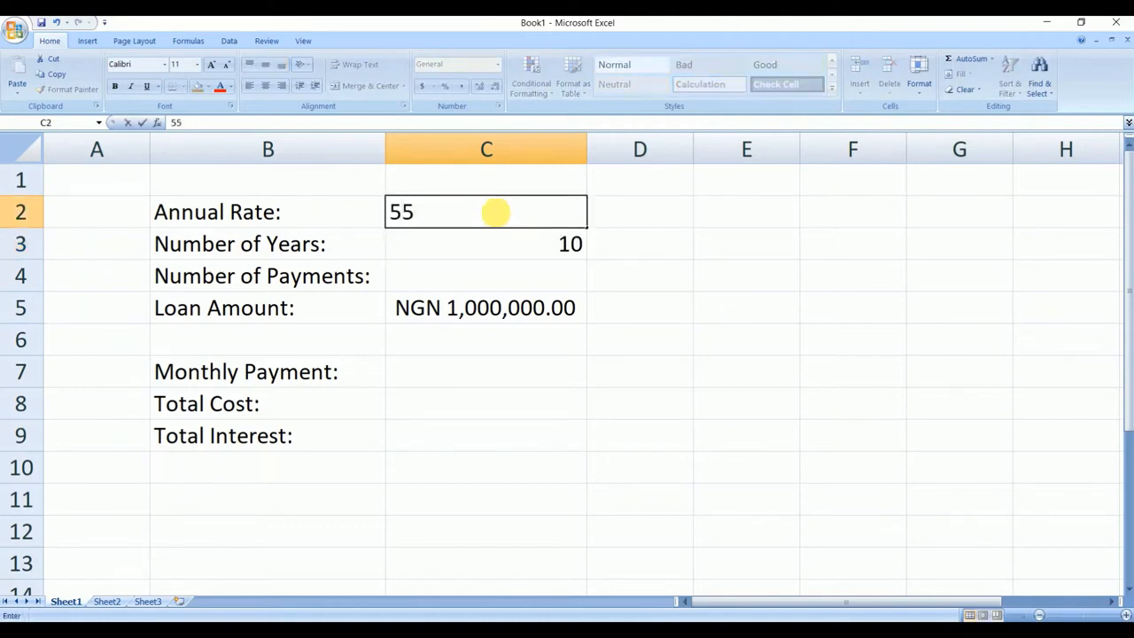
{"action": "type", "text": "5"}
- Calculate the number of payments in cell C4 with the formula =C3*12
{"action": "left_click", "coordinate": [522, 278]}
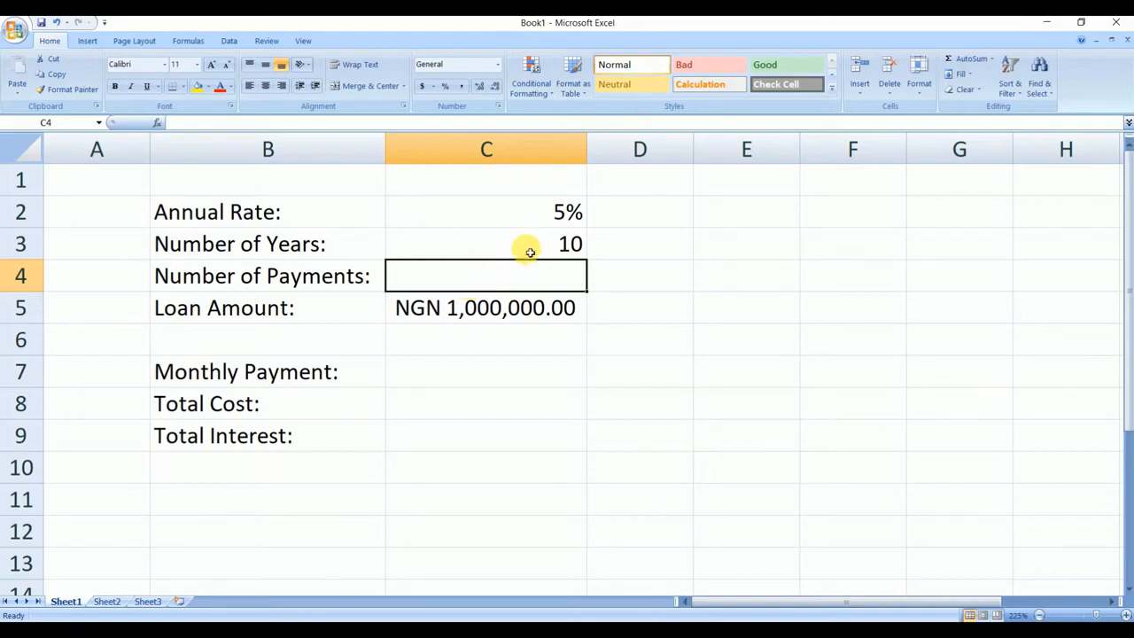
{"action": "left_click", "coordinate": [561, 247]}
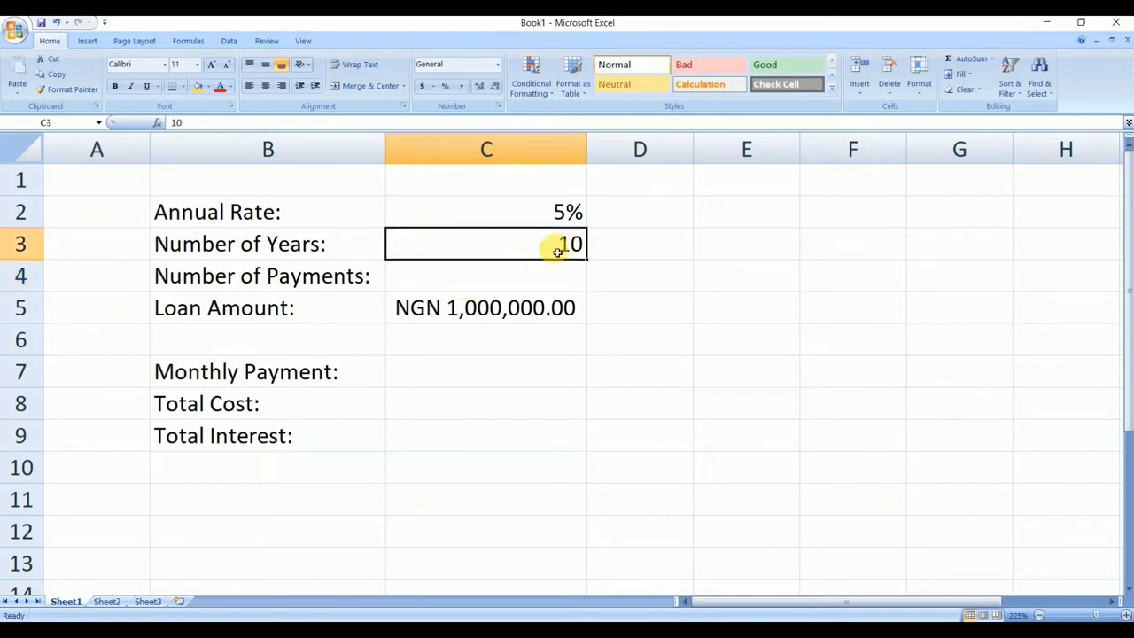
{"action": "left_click", "coordinate": [498, 276]}
{"action": "left_click", "coordinate": [543, 245]}
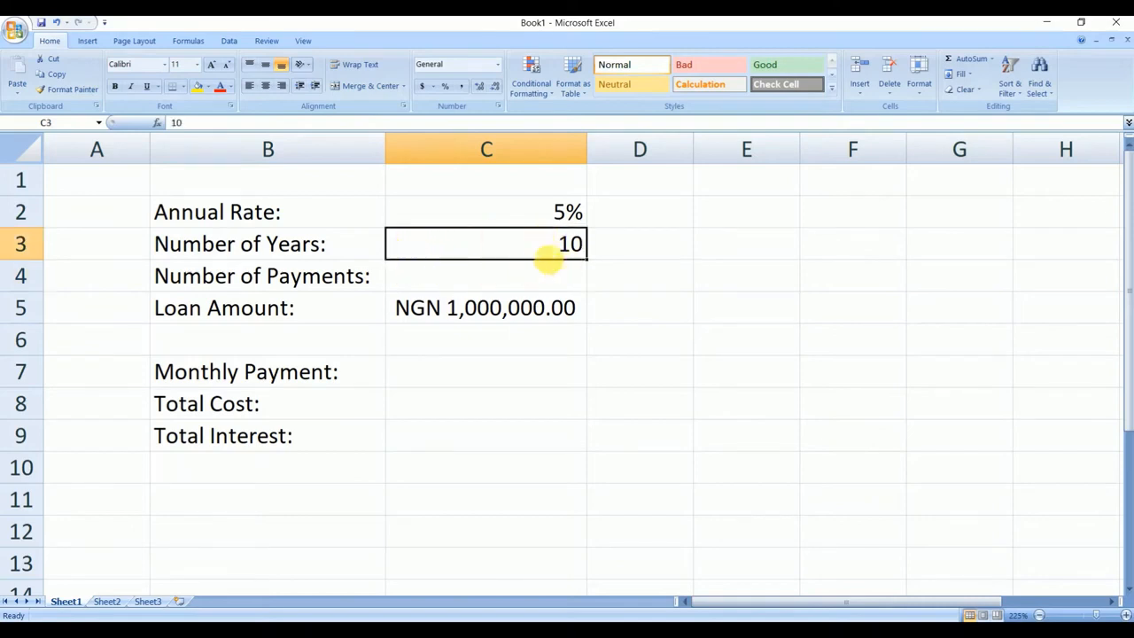
{"action": "left_click", "coordinate": [443, 279]}
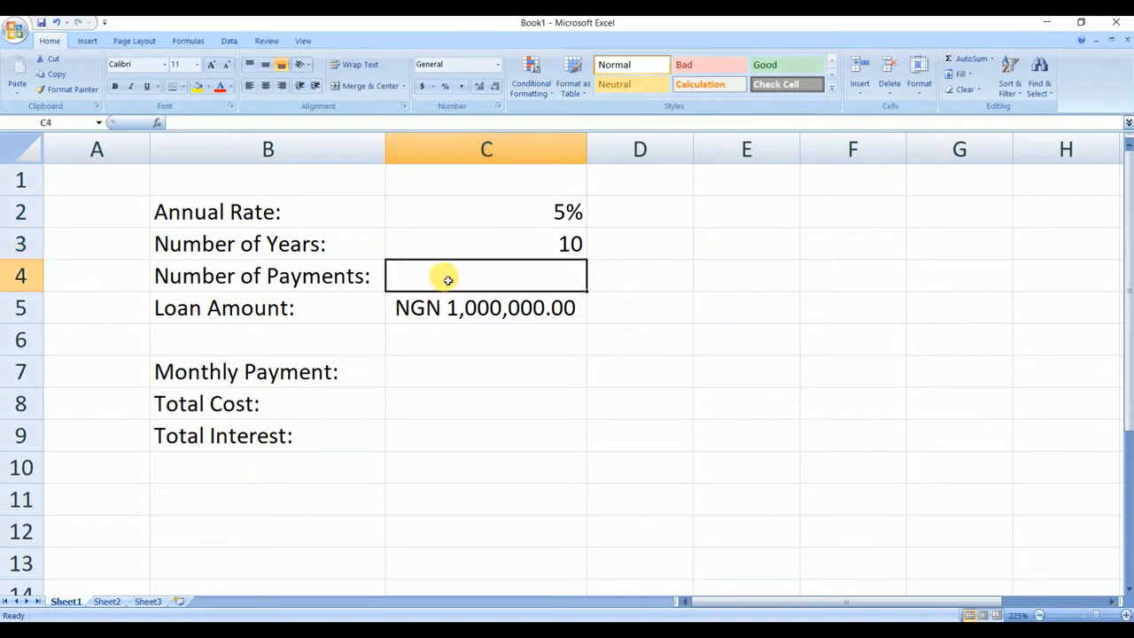
{"action": "type", "text": "=c3"}
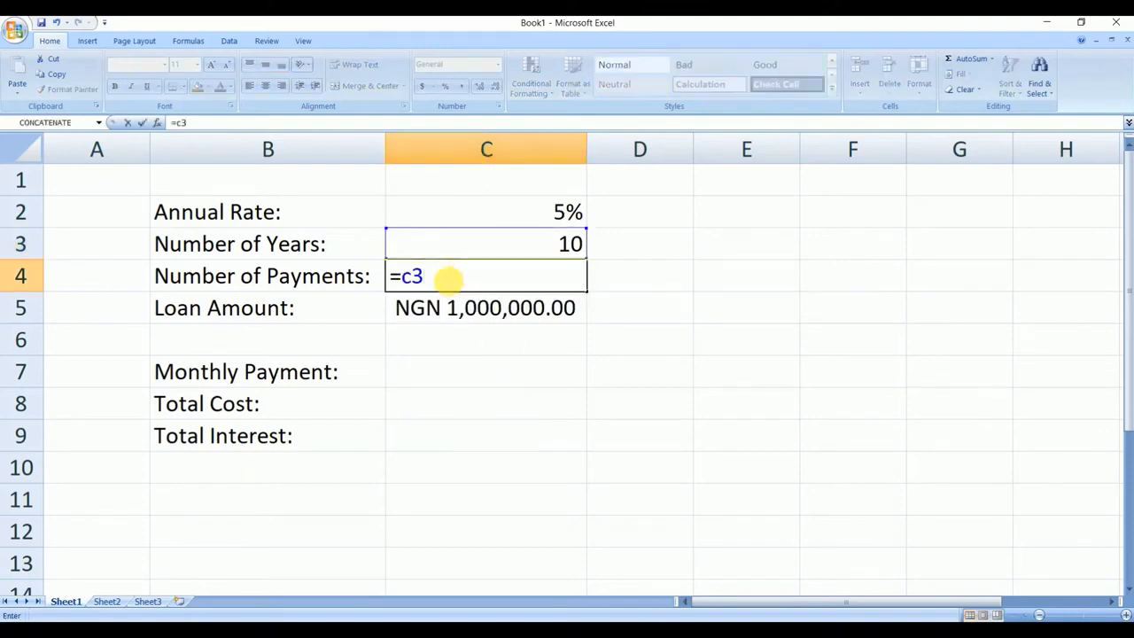
{"action": "type", "text": "*12"}
{"action": "left_click", "coordinate": [640, 288]}
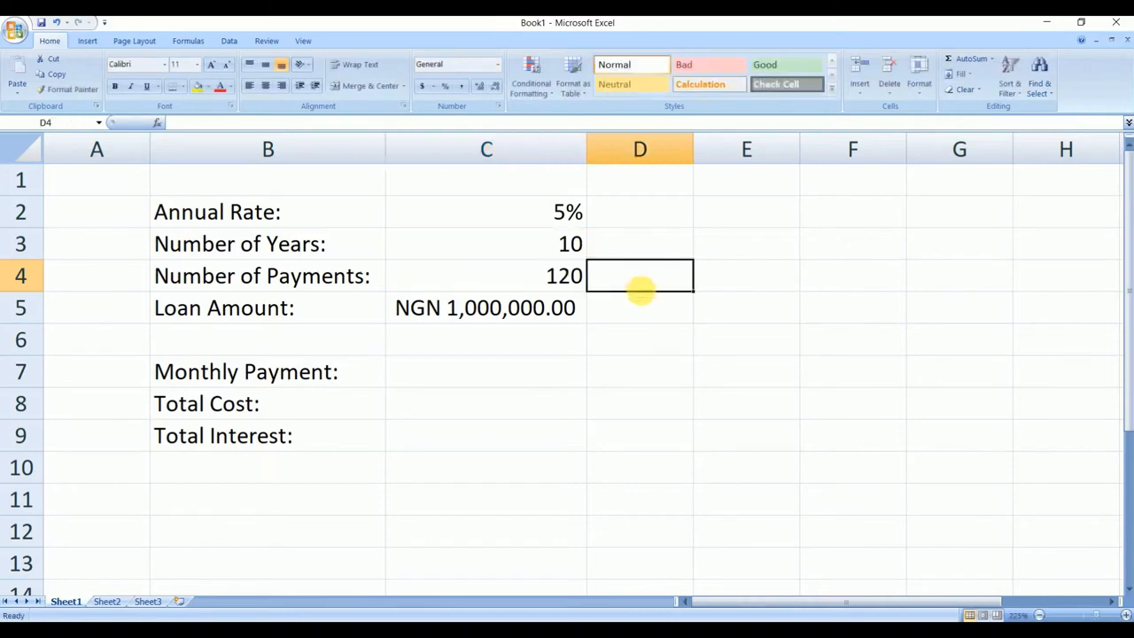
{"action": "left_click", "coordinate": [555, 279]}
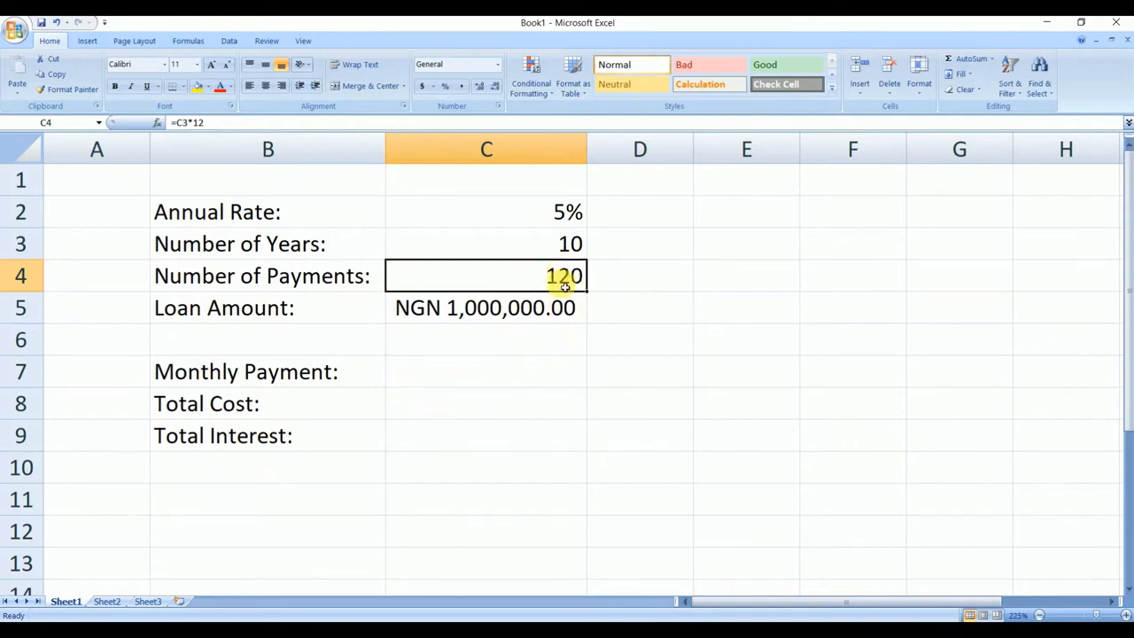
- Calculate the monthly payment in cell C7 with the formula =PMT(C2/12,C4,C5)
{"action": "left_click", "coordinate": [530, 372]}
{"action": "left_click", "coordinate": [511, 393]}
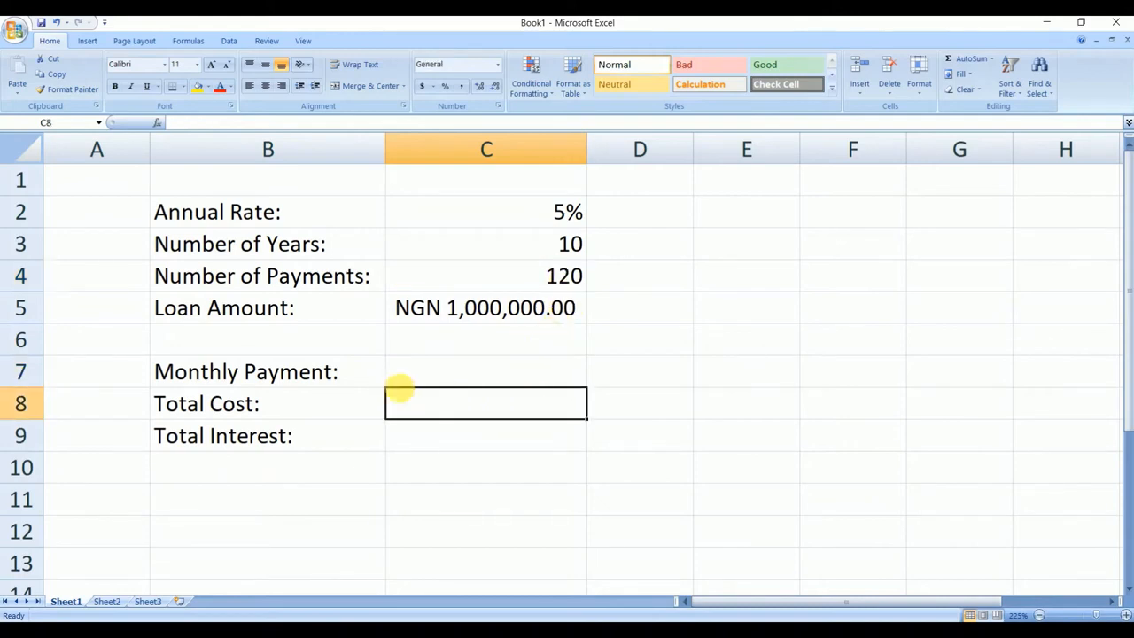
{"action": "left_click", "coordinate": [429, 377]}
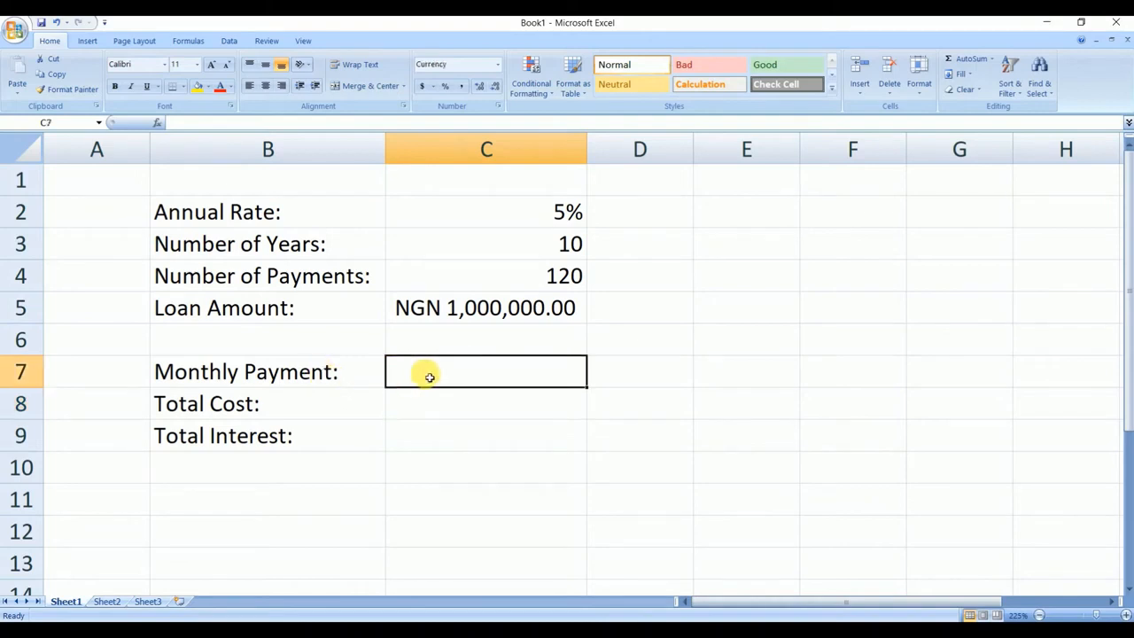
{"action": "type", "text": "=pmt"}
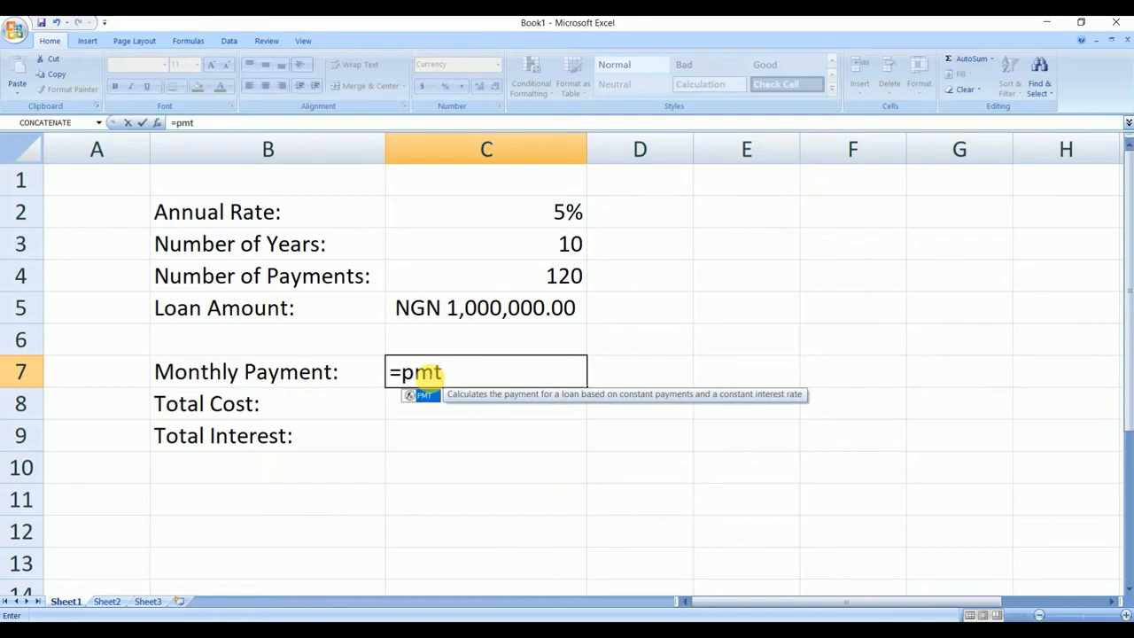
{"action": "type", "text": "("}
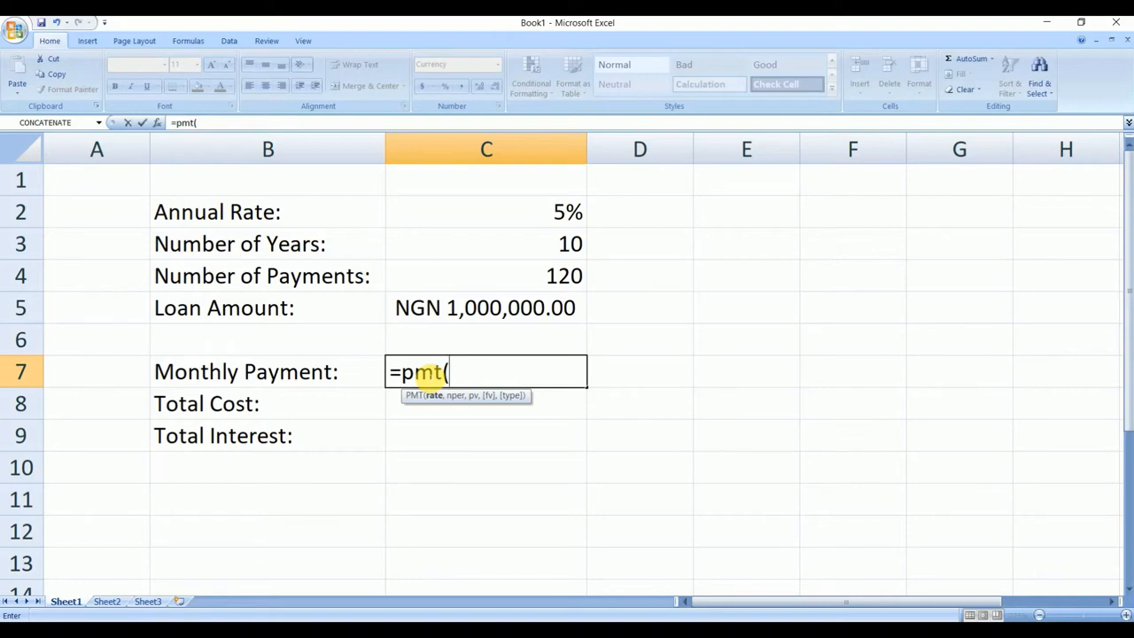
{"action": "type", "text": "c"}
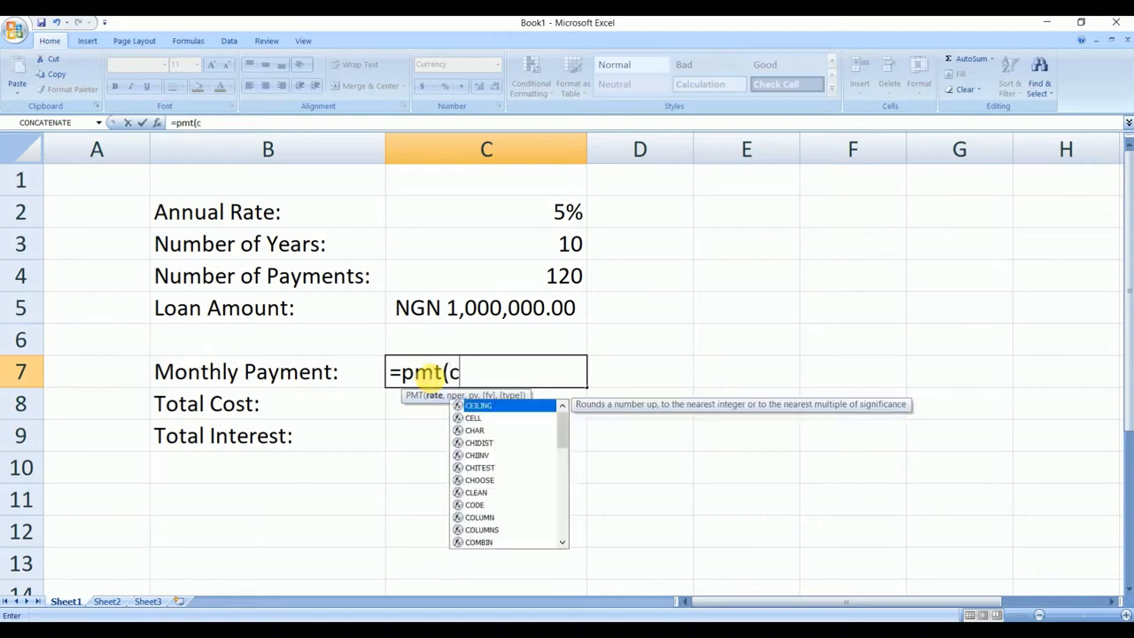
{"action": "type", "text": "2"}
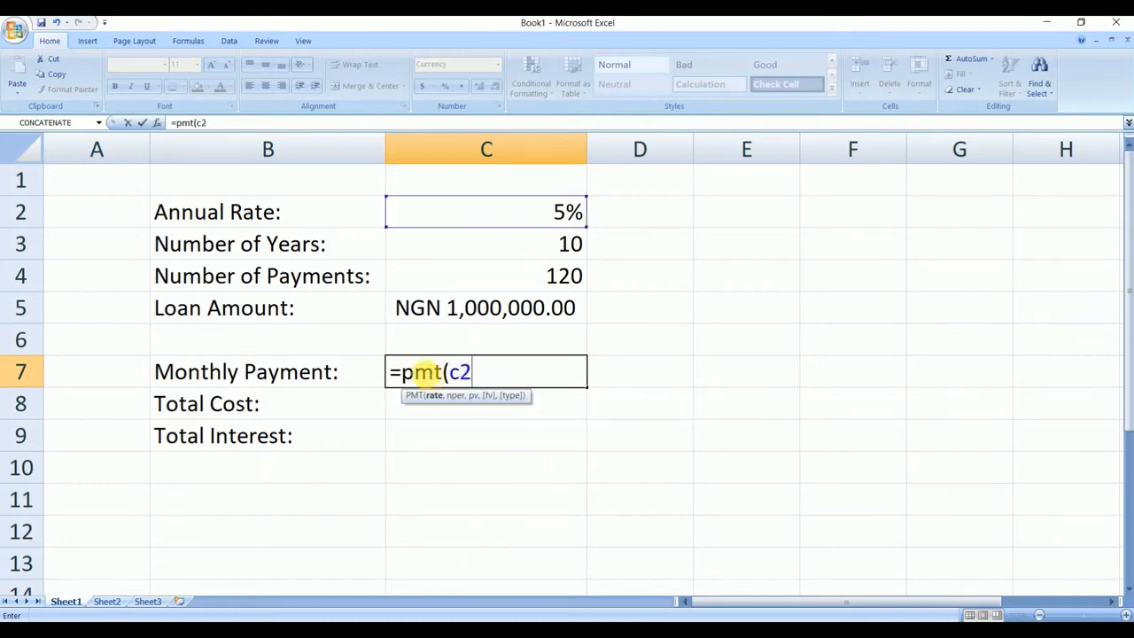
{"action": "type", "text": "/12,"}
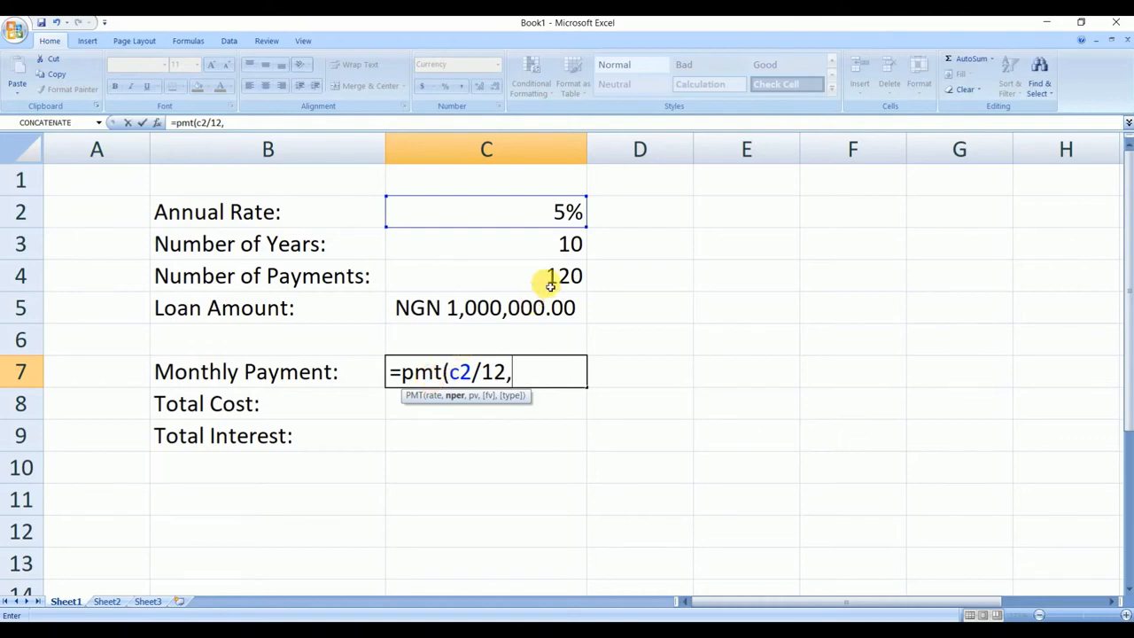
{"action": "type", "text": "c4"}
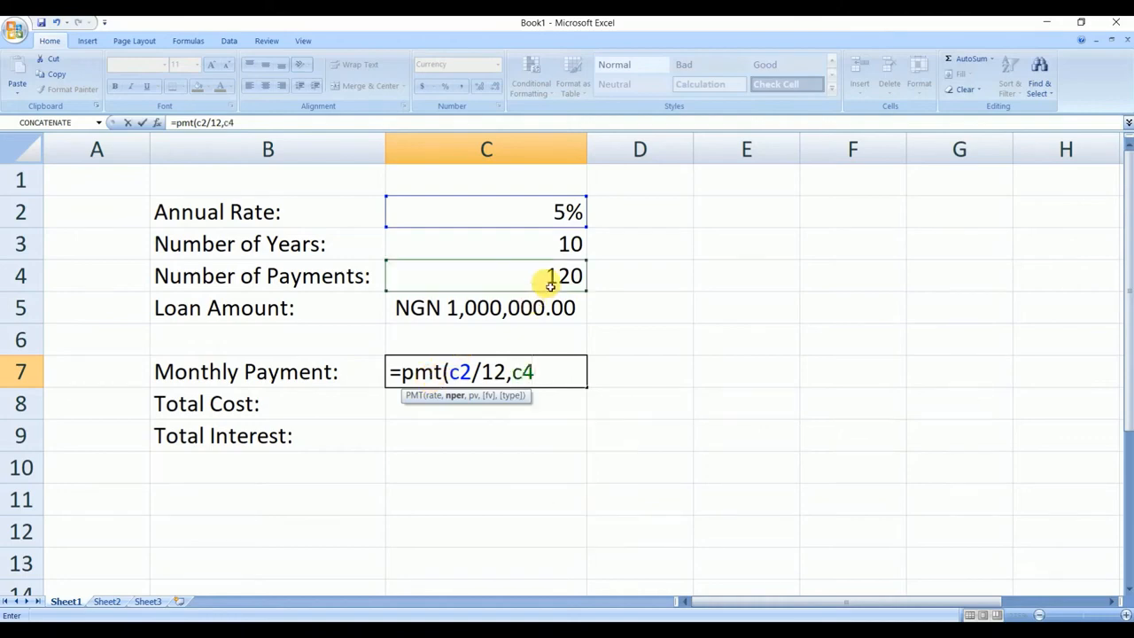
{"action": "type", "text": ","}
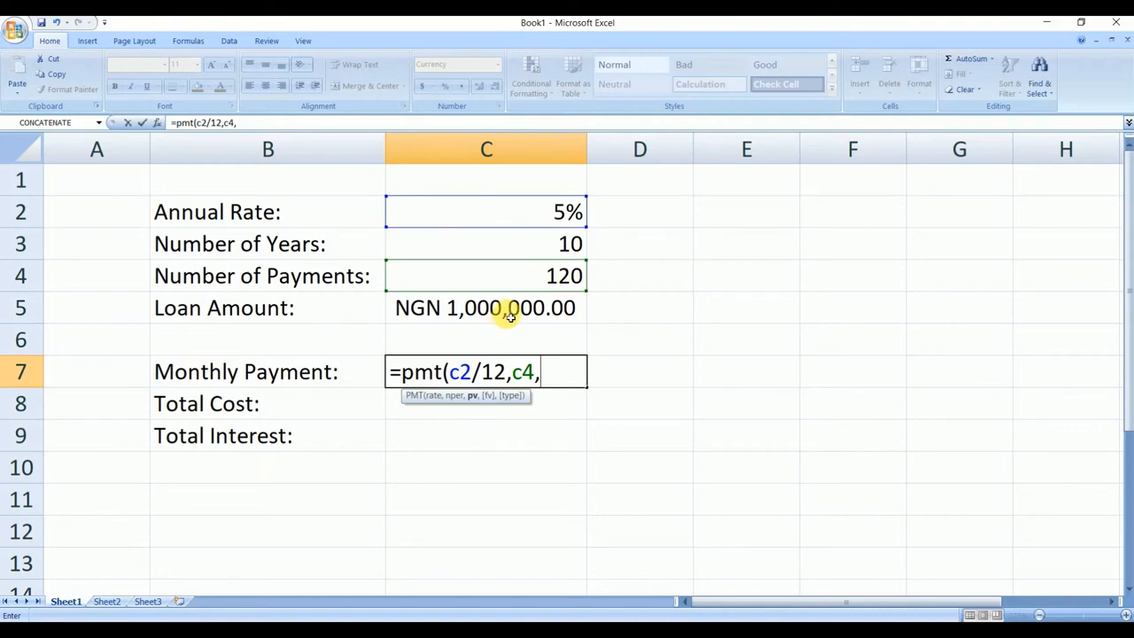
{"action": "type", "text": "c"}
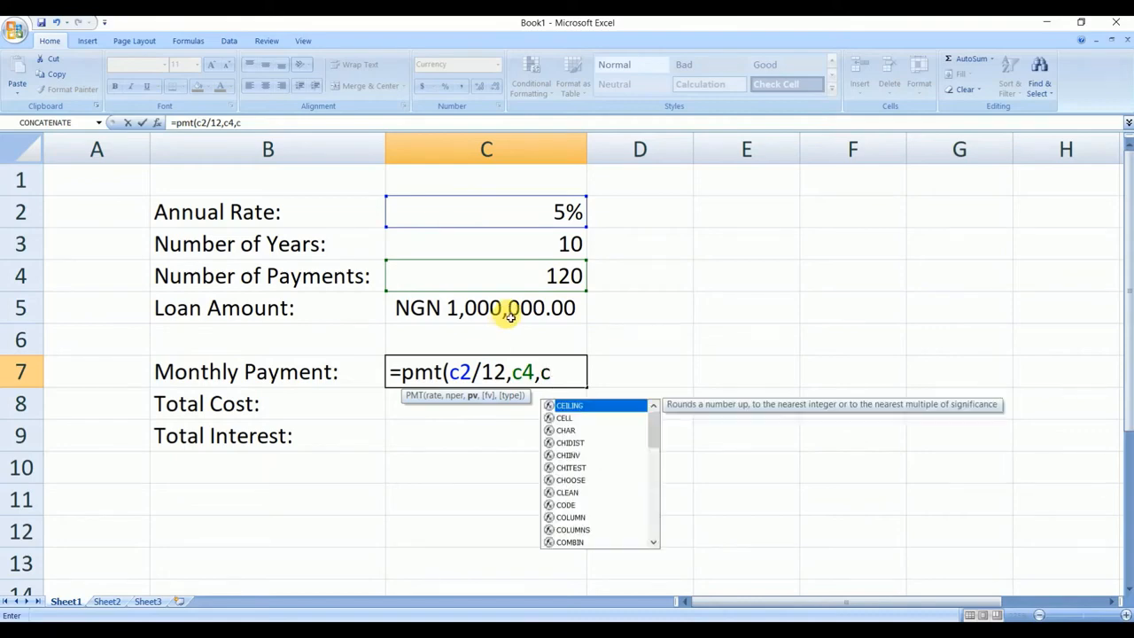
{"action": "type", "text": "5)"}
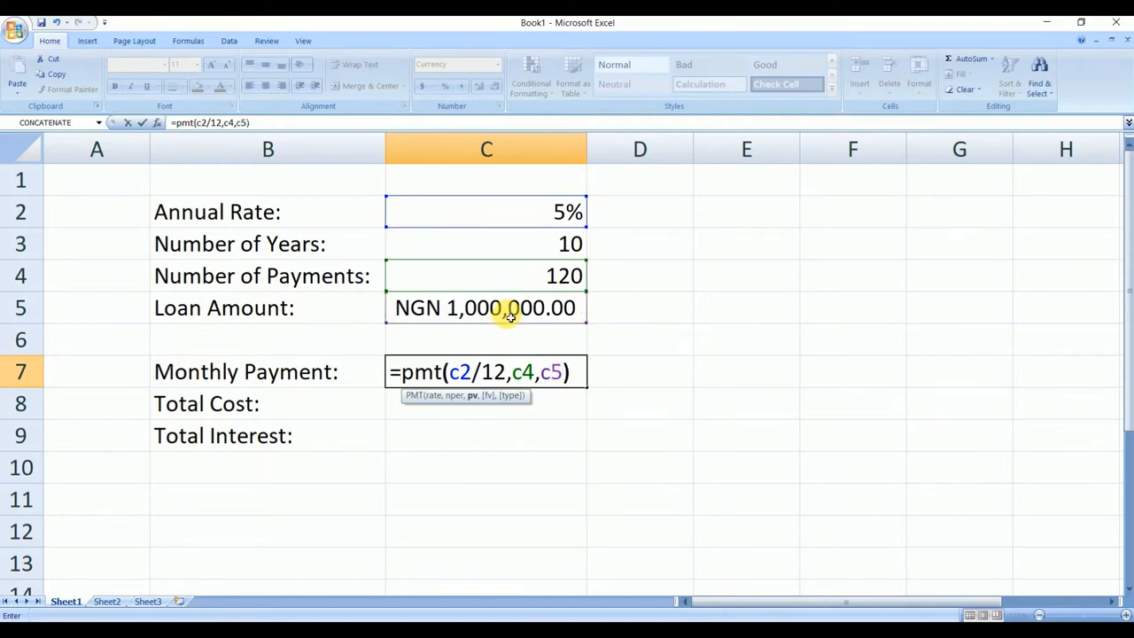
{"action": "key", "text": "Return"}
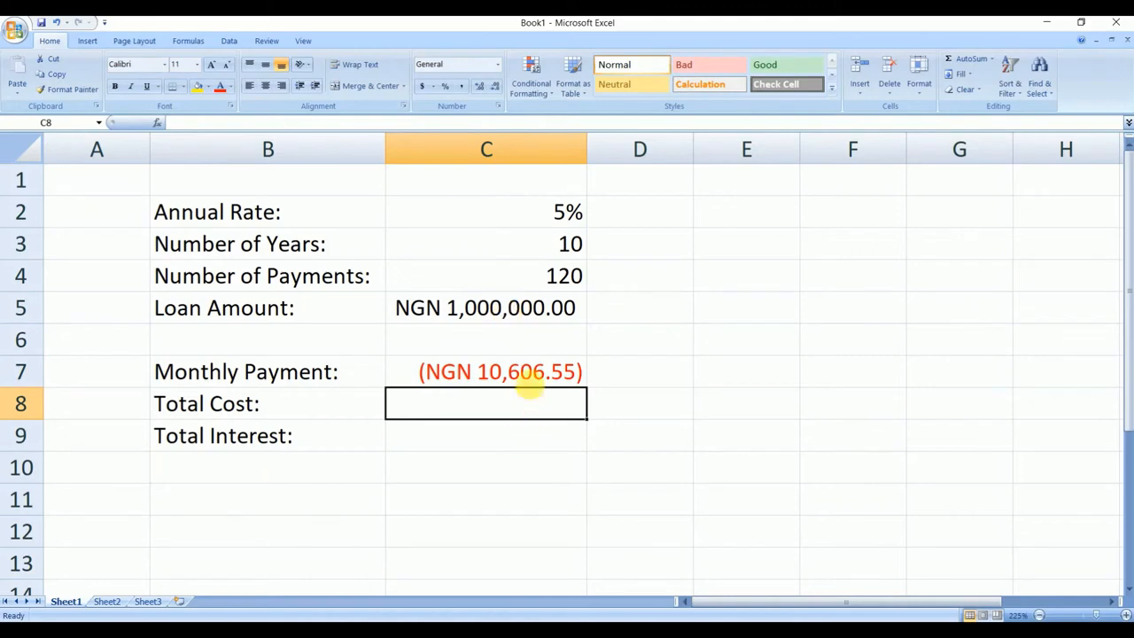
- Negate the monthly payment formula in cell C7 so it reads =-PMT(C2/12,C4,C5)
{"action": "left_click", "coordinate": [522, 372]}
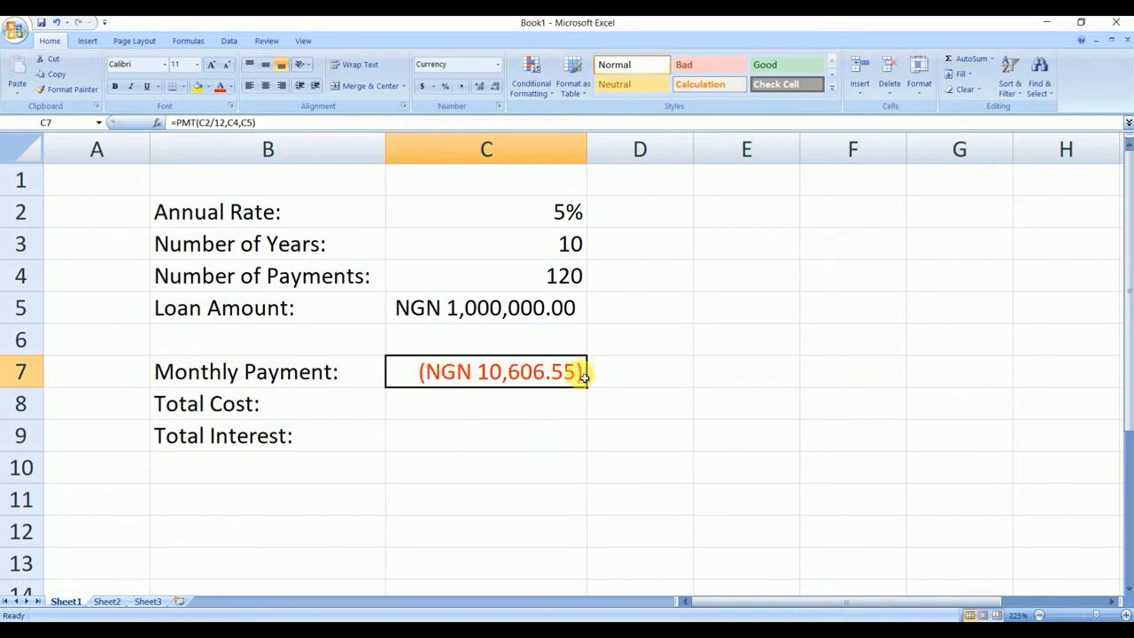
{"action": "left_click", "coordinate": [489, 400]}
{"action": "left_click", "coordinate": [481, 373]}
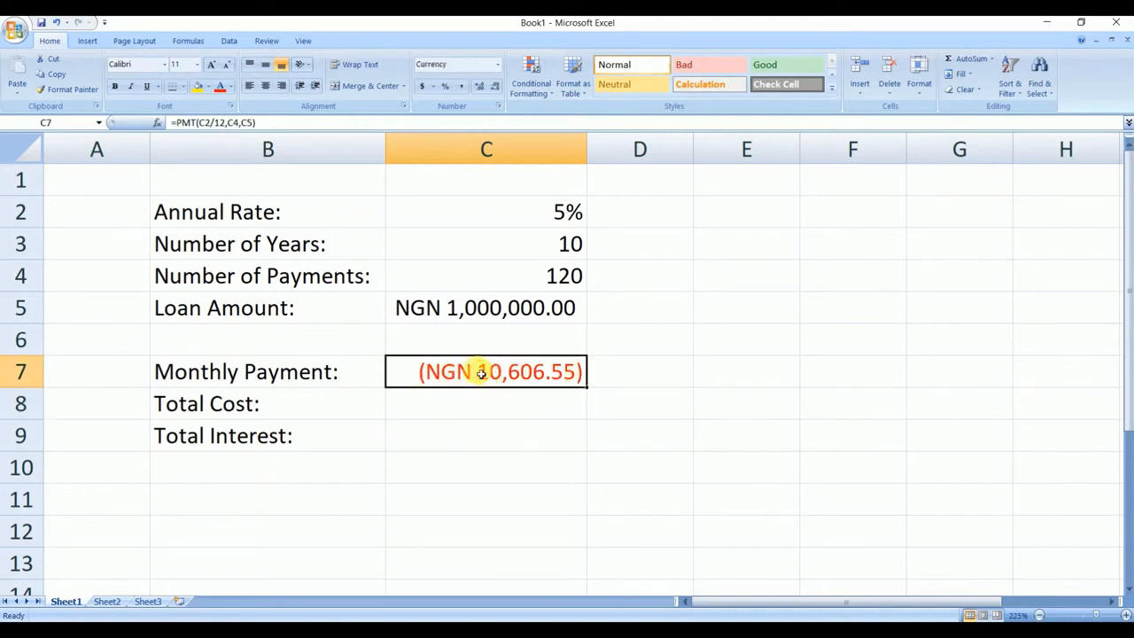
{"action": "left_click", "coordinate": [181, 124]}
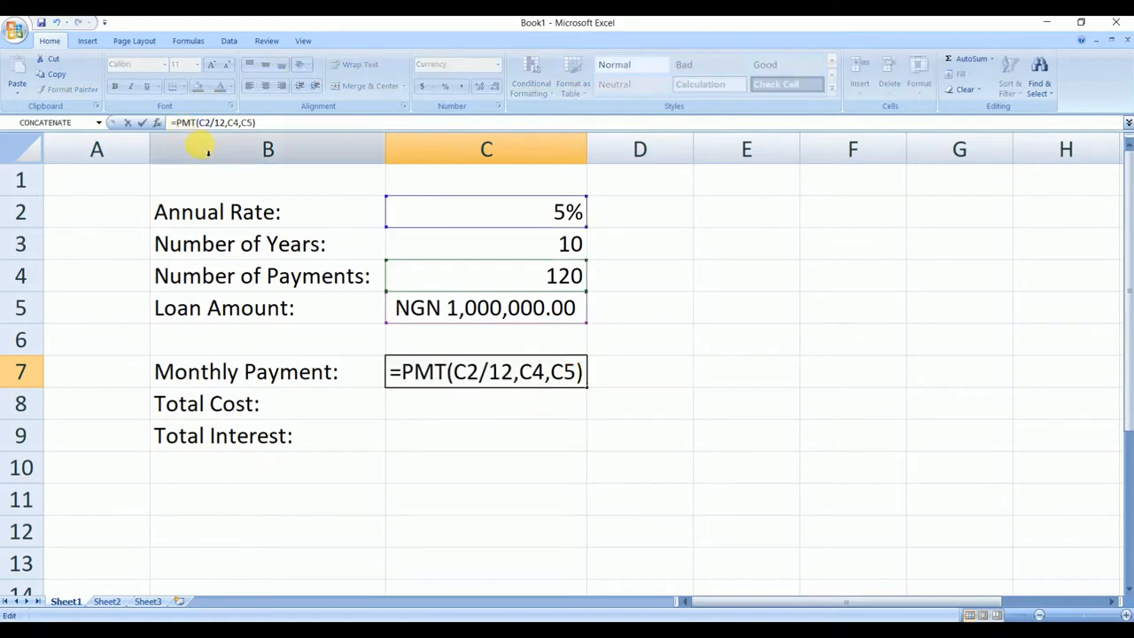
{"action": "type", "text": "-"}
{"action": "key", "text": "Return"}
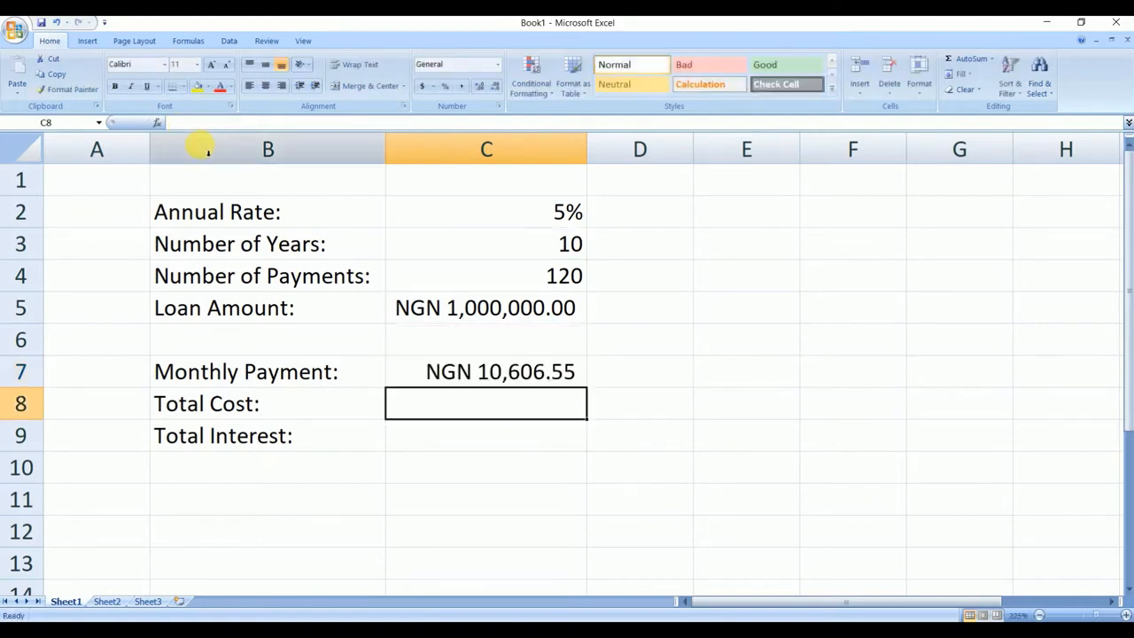
{"action": "left_click", "coordinate": [503, 377]}
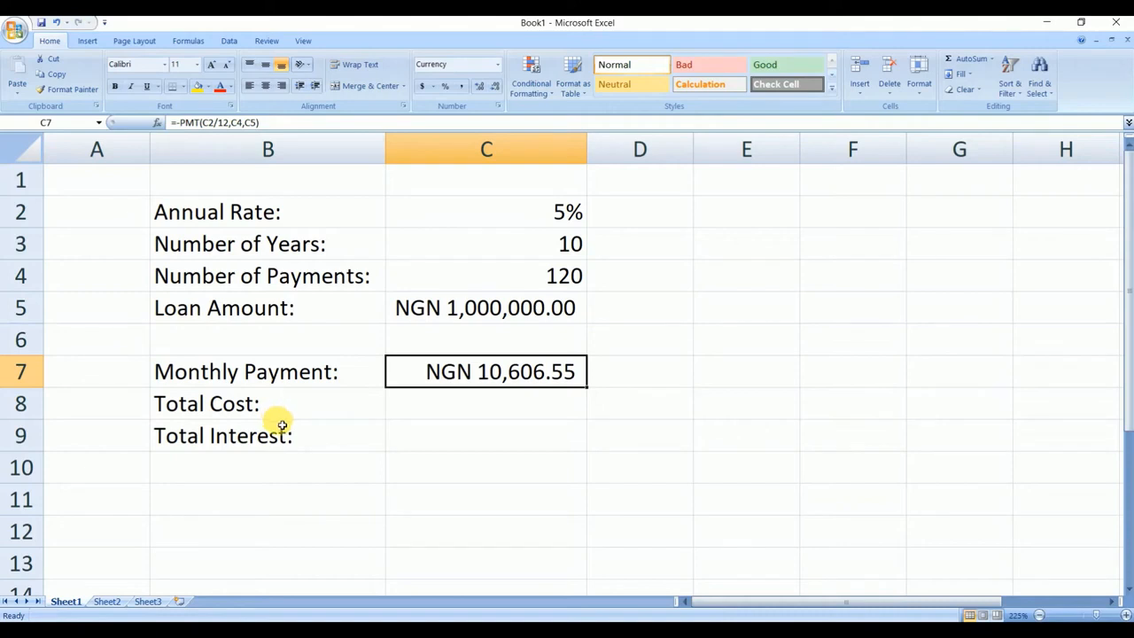
- Calculate the total cost in cell C8 by multiplying monthly payment by number of payments with the formula =C7*C4
{"action": "left_click", "coordinate": [445, 414]}
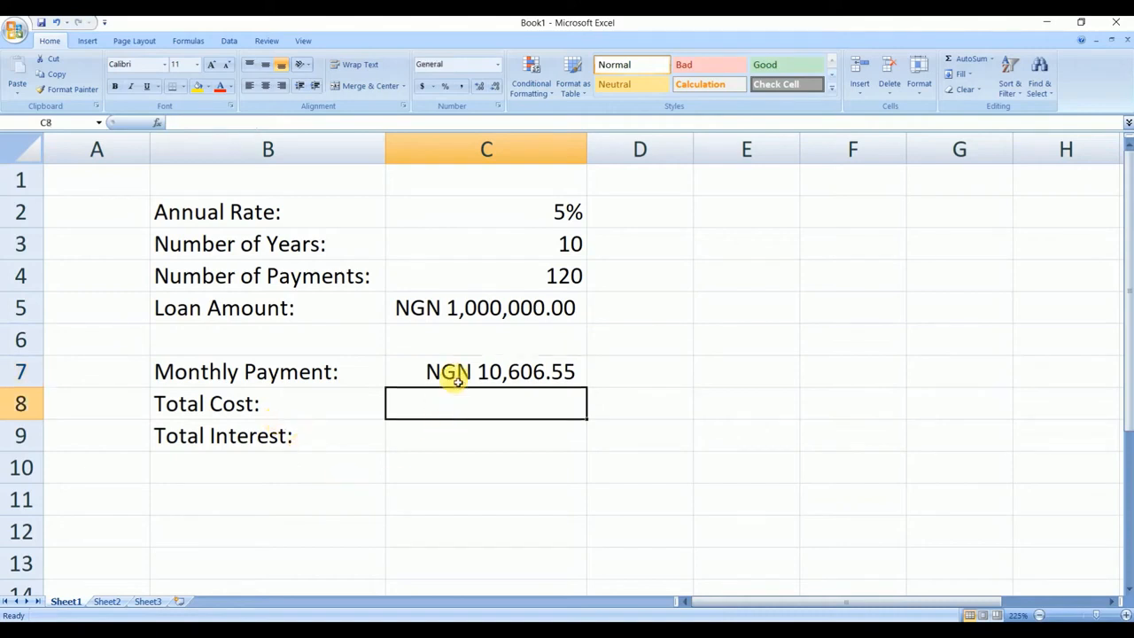
{"action": "left_click", "coordinate": [462, 375]}
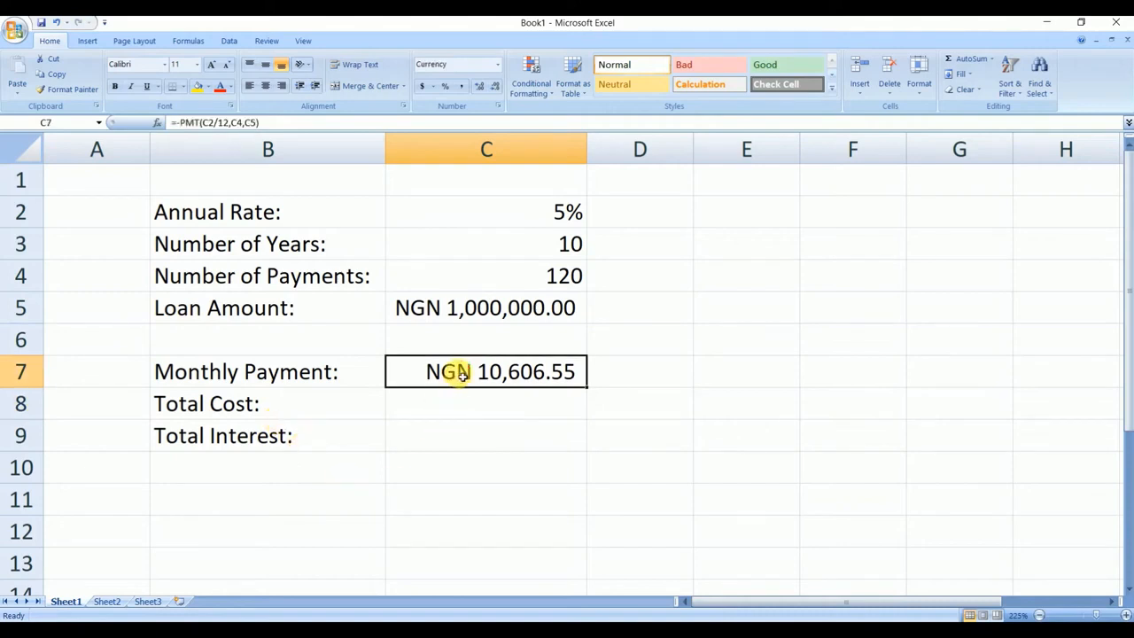
{"action": "left_click", "coordinate": [458, 407]}
{"action": "type", "text": "="}
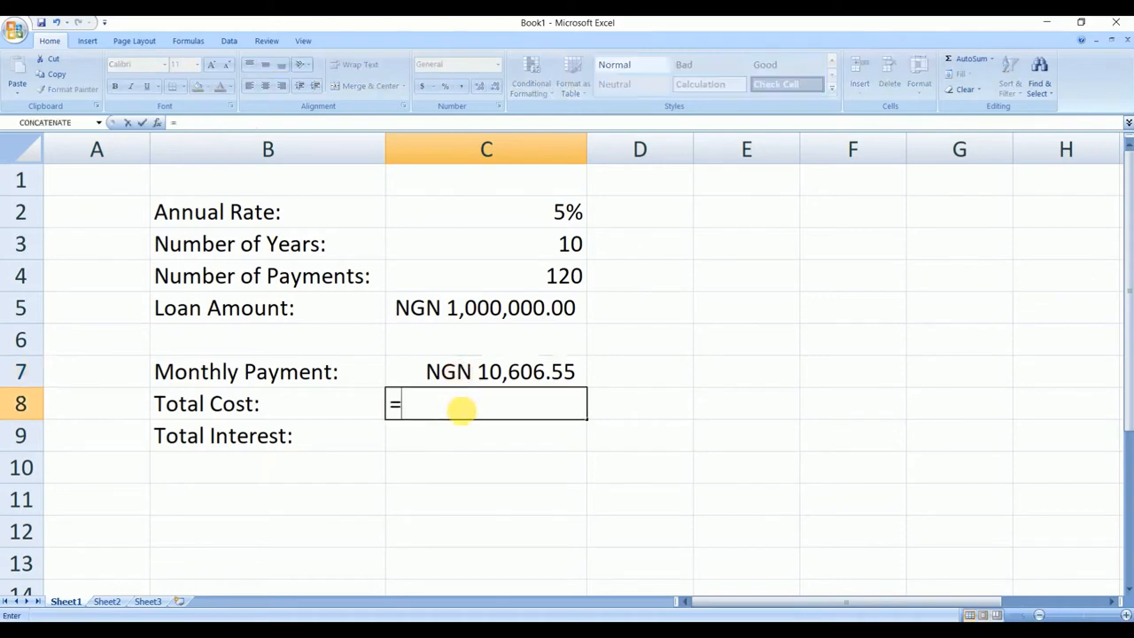
{"action": "type", "text": "c7"}
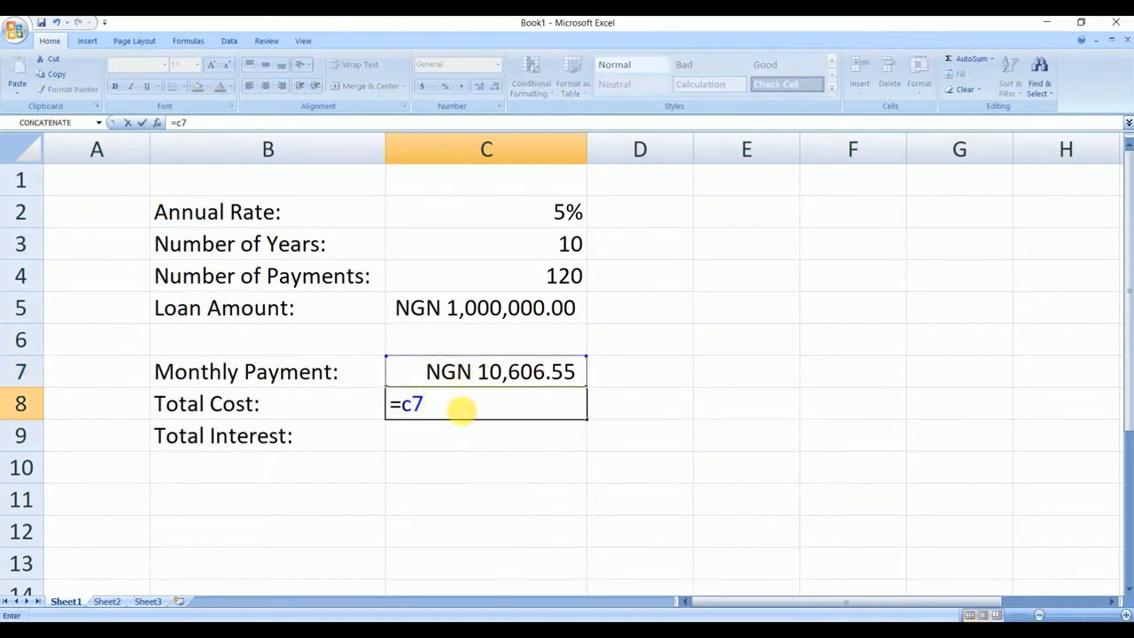
{"action": "type", "text": "*"}
{"action": "type", "text": "c4"}
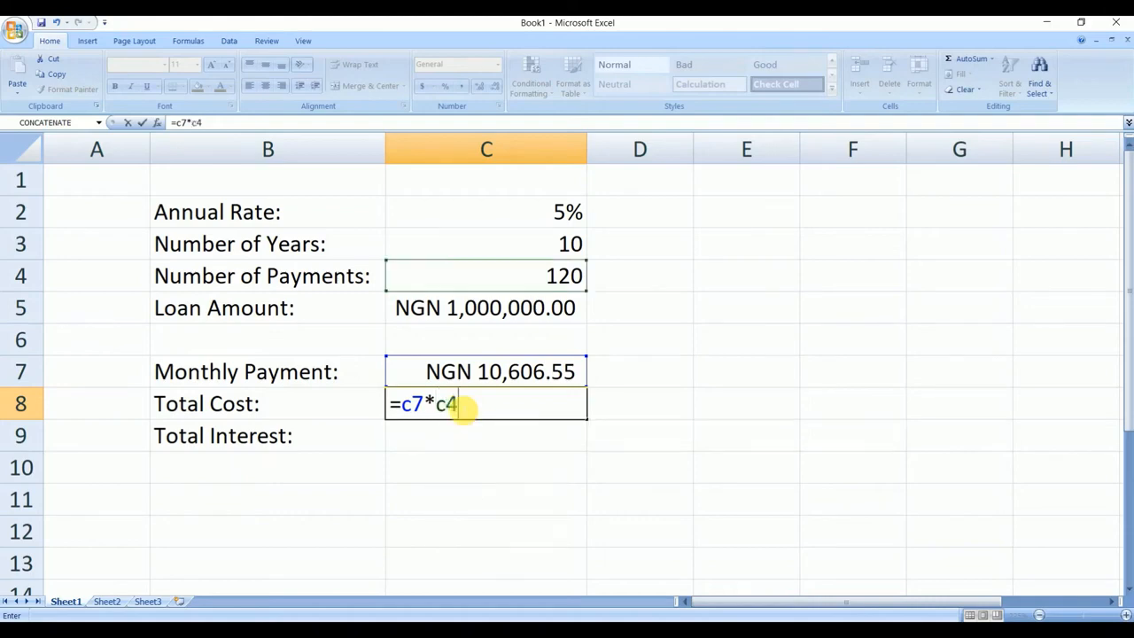
{"action": "key", "text": "Return"}
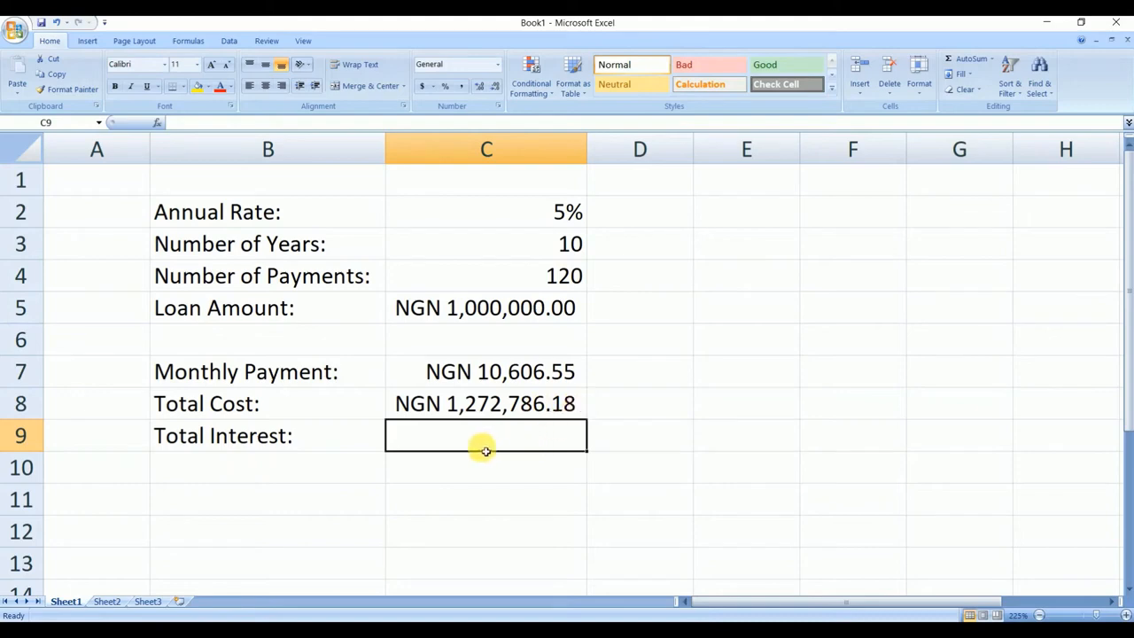
- Calculate the total interest in cell C9 by subtracting the loan amount from the total cost with the formula =C8-C5
{"action": "left_click", "coordinate": [509, 405]}
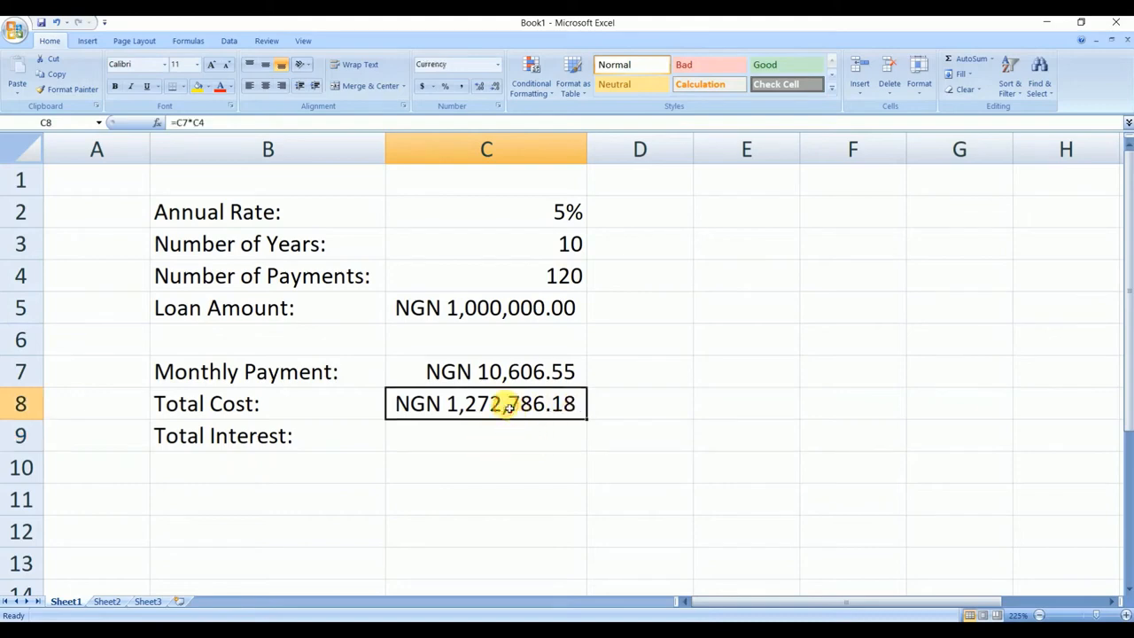
{"action": "left_click", "coordinate": [509, 311]}
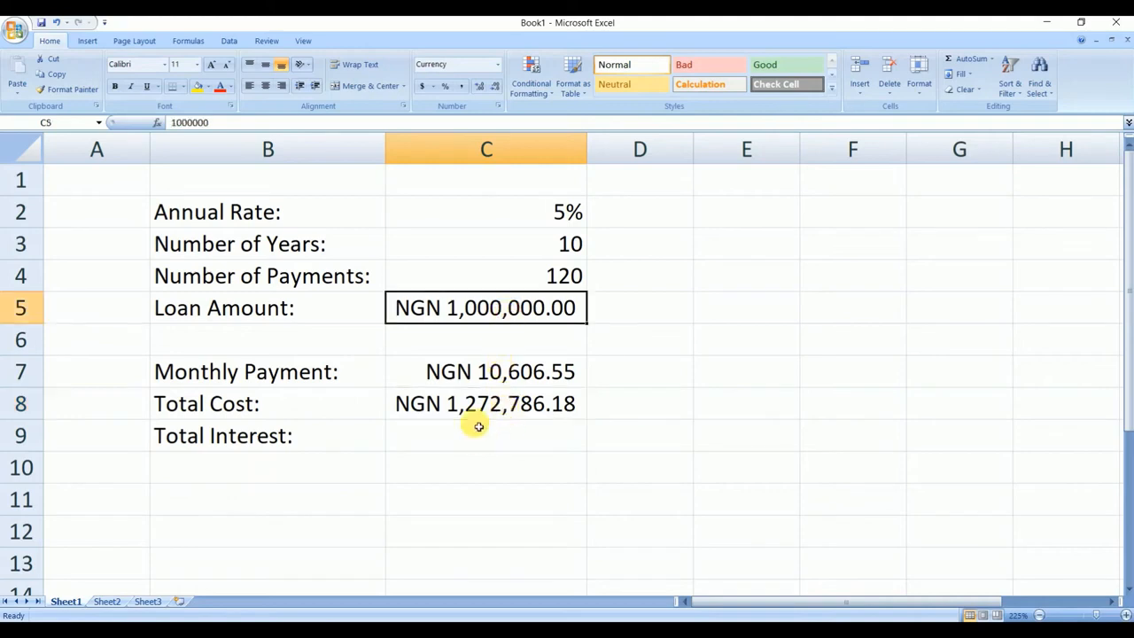
{"action": "left_click", "coordinate": [470, 403]}
{"action": "left_click", "coordinate": [487, 308]}
{"action": "left_click", "coordinate": [471, 443]}
{"action": "type", "text": "="}
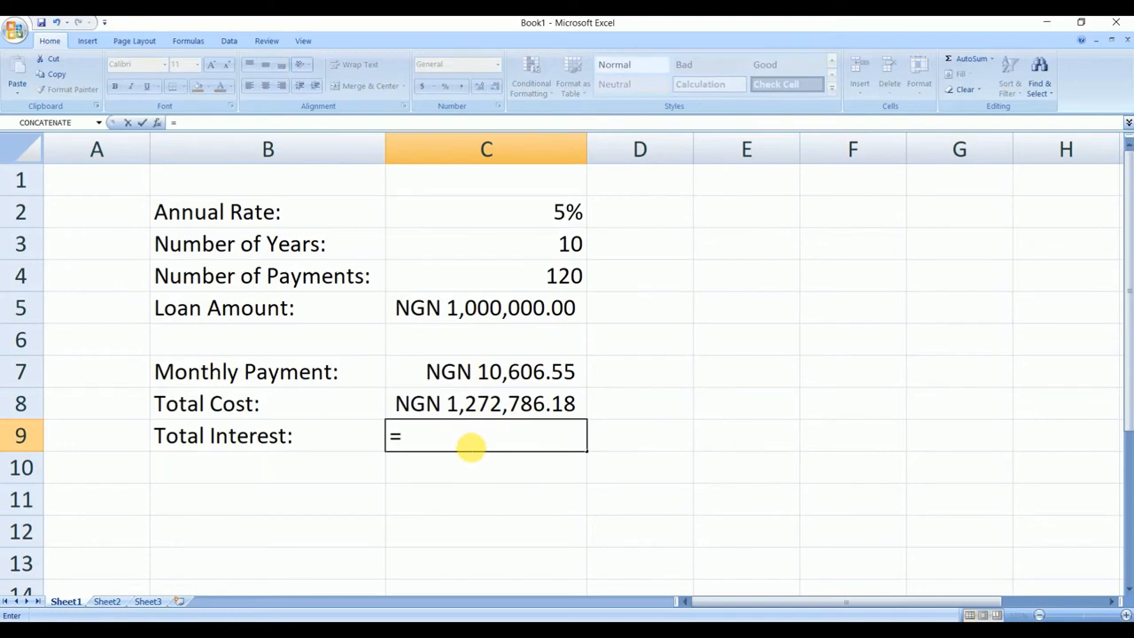
{"action": "type", "text": "c"}
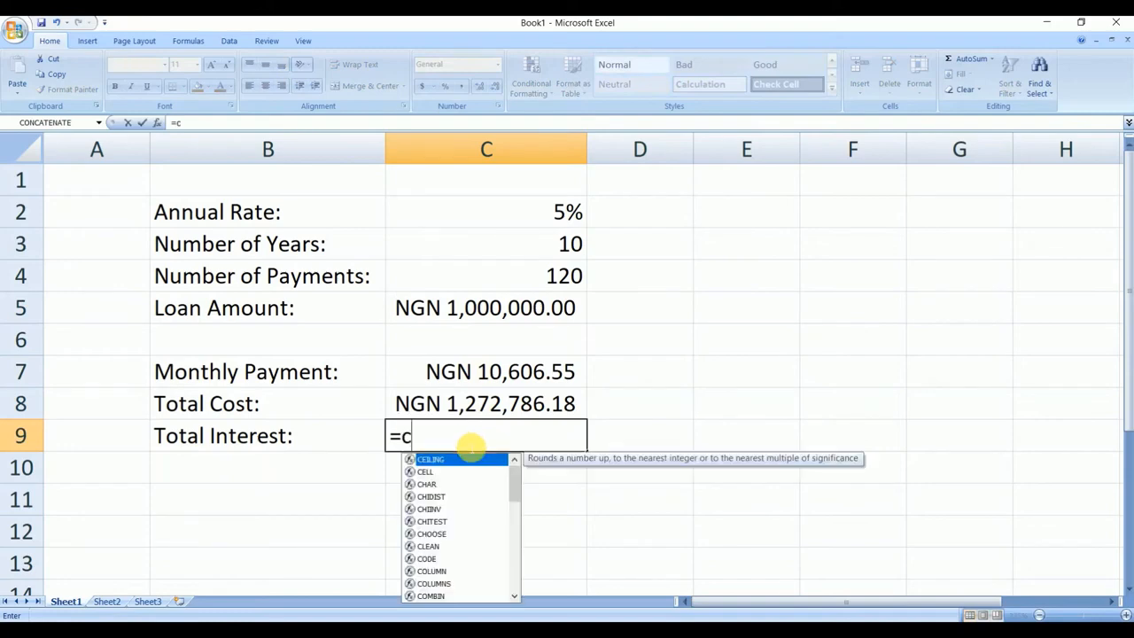
{"action": "type", "text": "8-"}
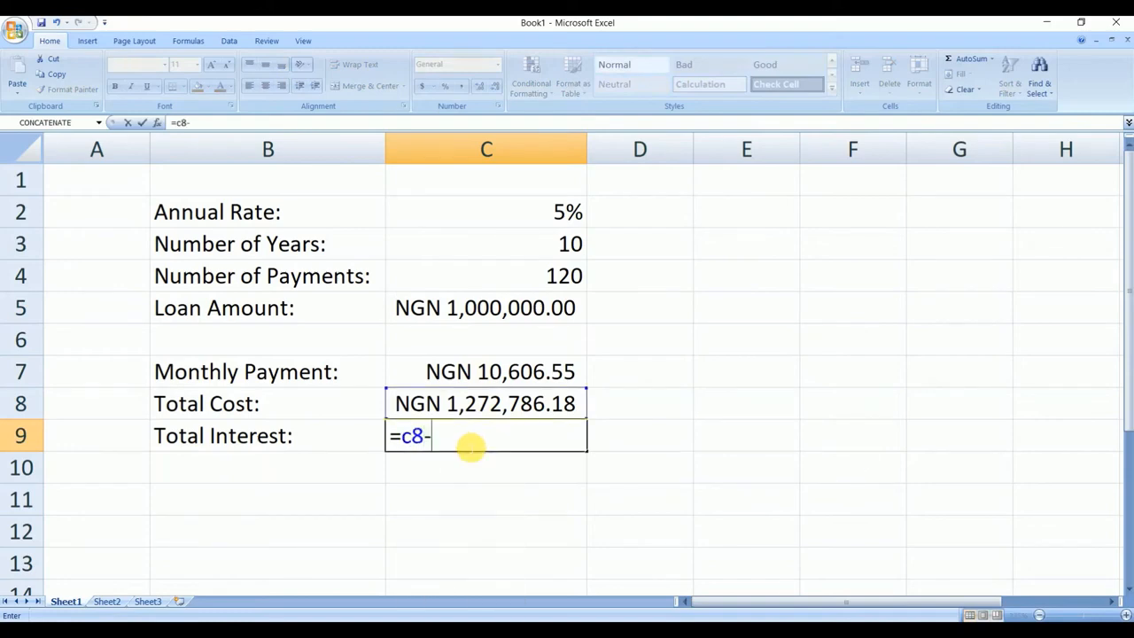
{"action": "type", "text": "c"}
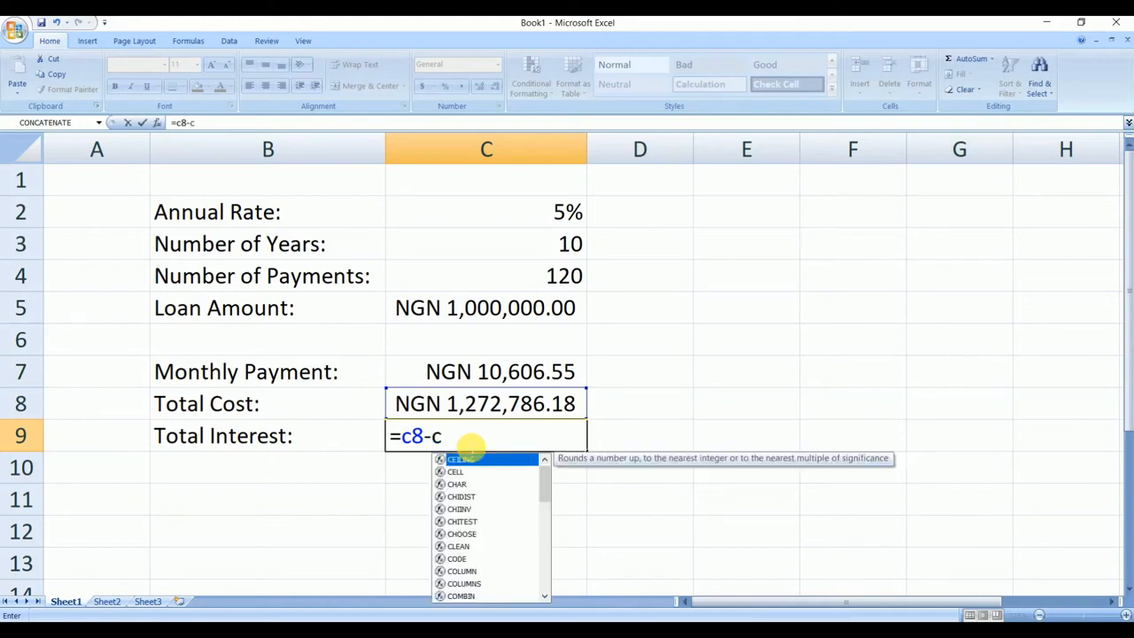
{"action": "type", "text": "5"}
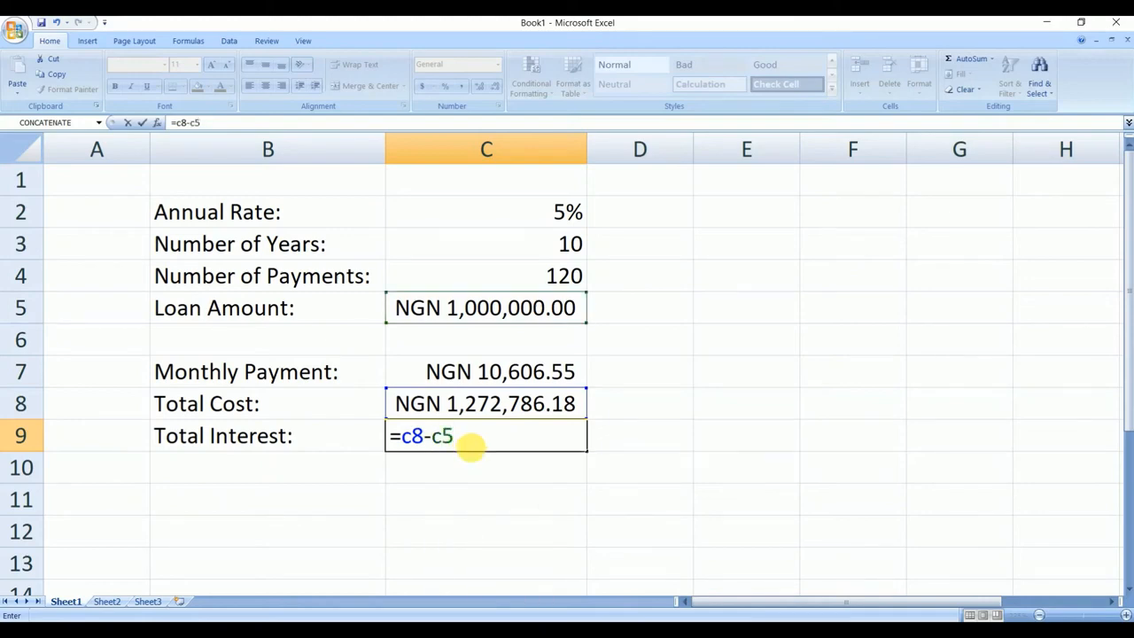
{"action": "key", "text": "Return"}
{"action": "left_click", "coordinate": [527, 496]}
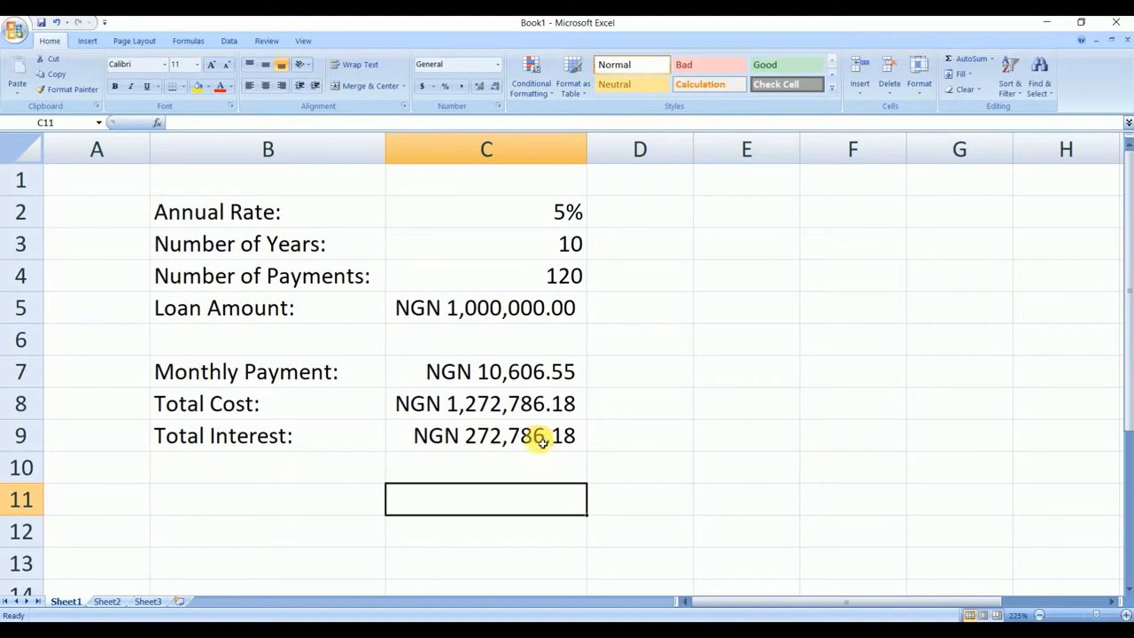
{"action": "left_click", "coordinate": [537, 309]}
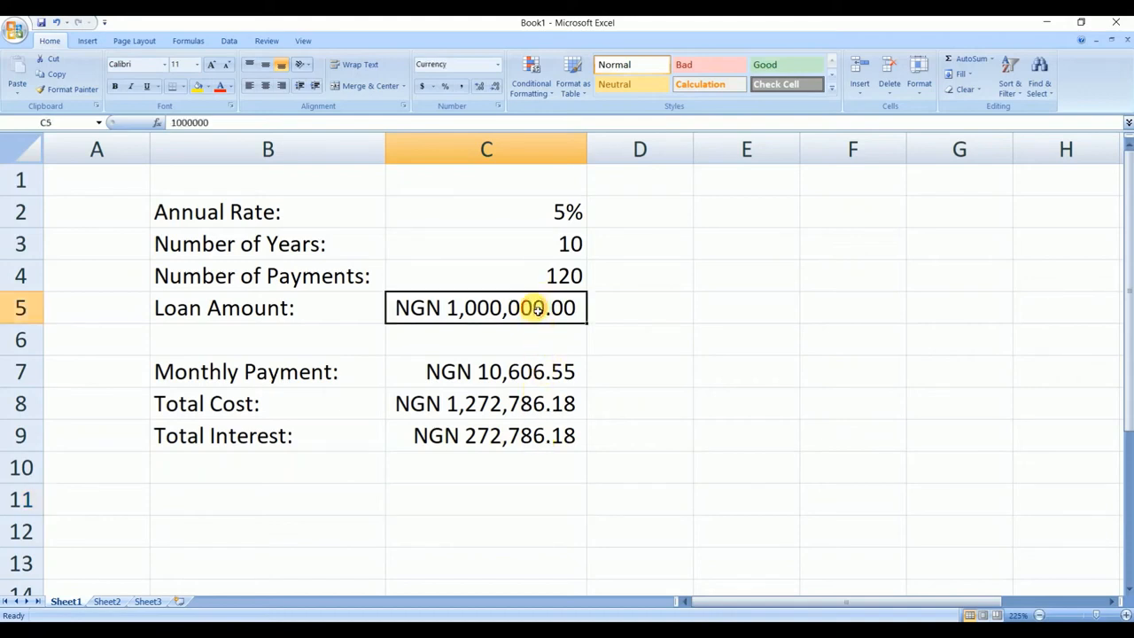
{"action": "left_click", "coordinate": [577, 247]}
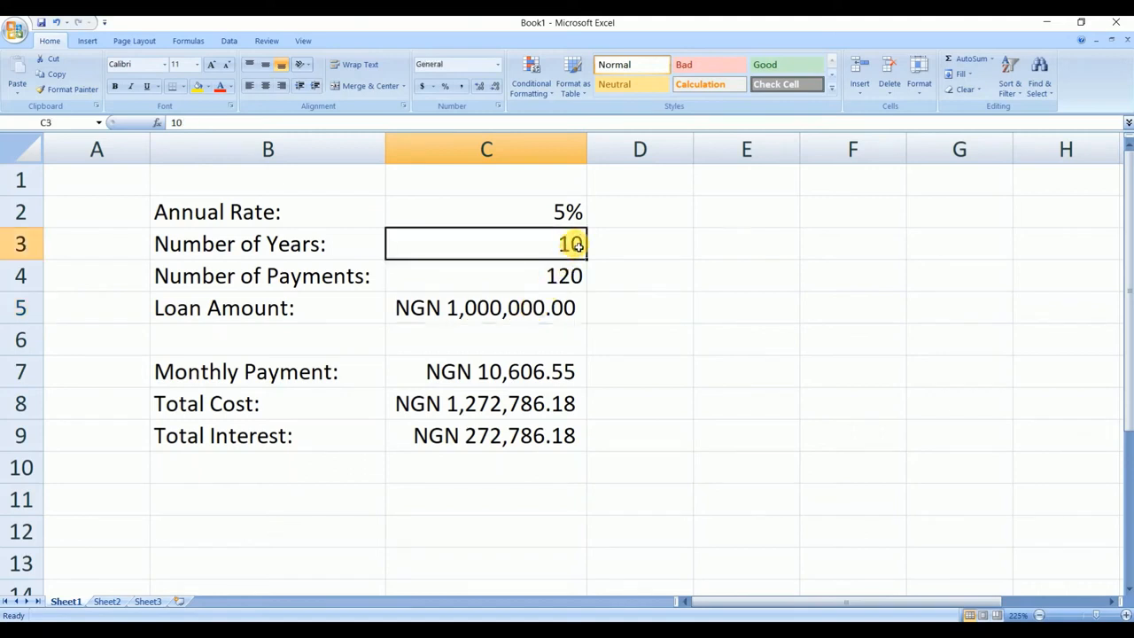
{"action": "left_click", "coordinate": [567, 213]}
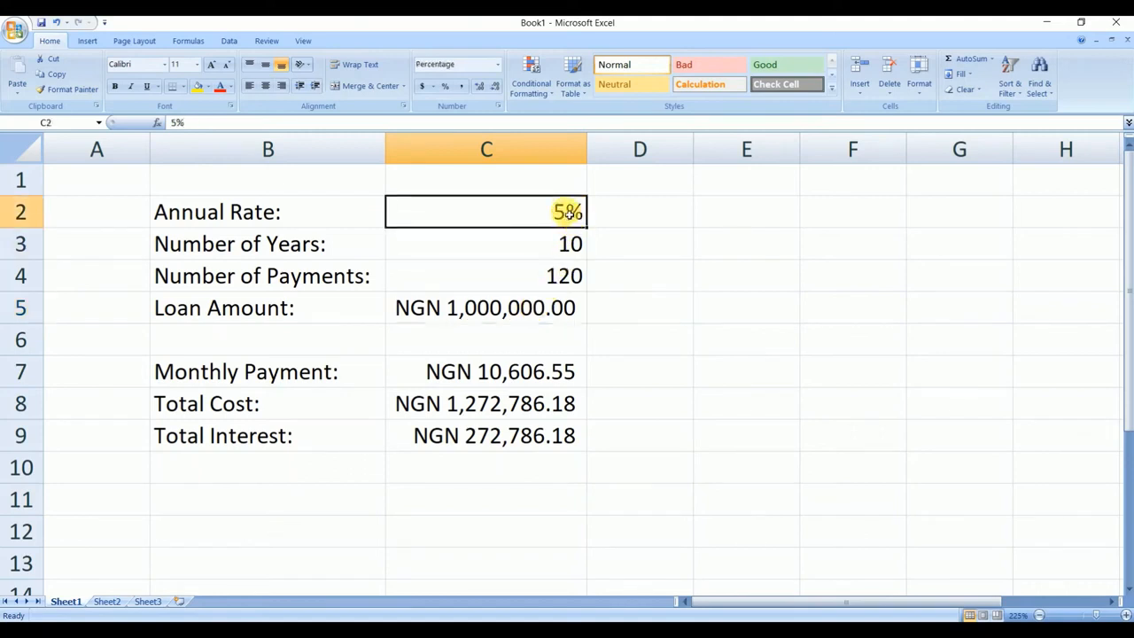
{"action": "left_click", "coordinate": [557, 277]}
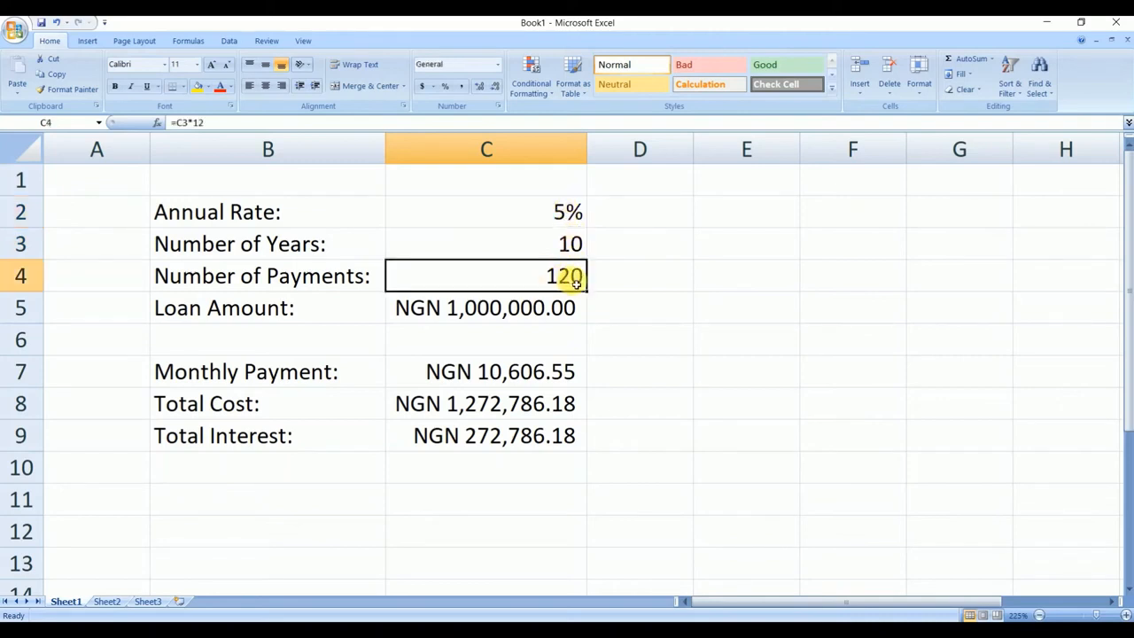
- Test the loan calculator by setting the annual rate in cell C2 to 10% and then 15%, checking the total interest
{"action": "left_click", "coordinate": [525, 376]}
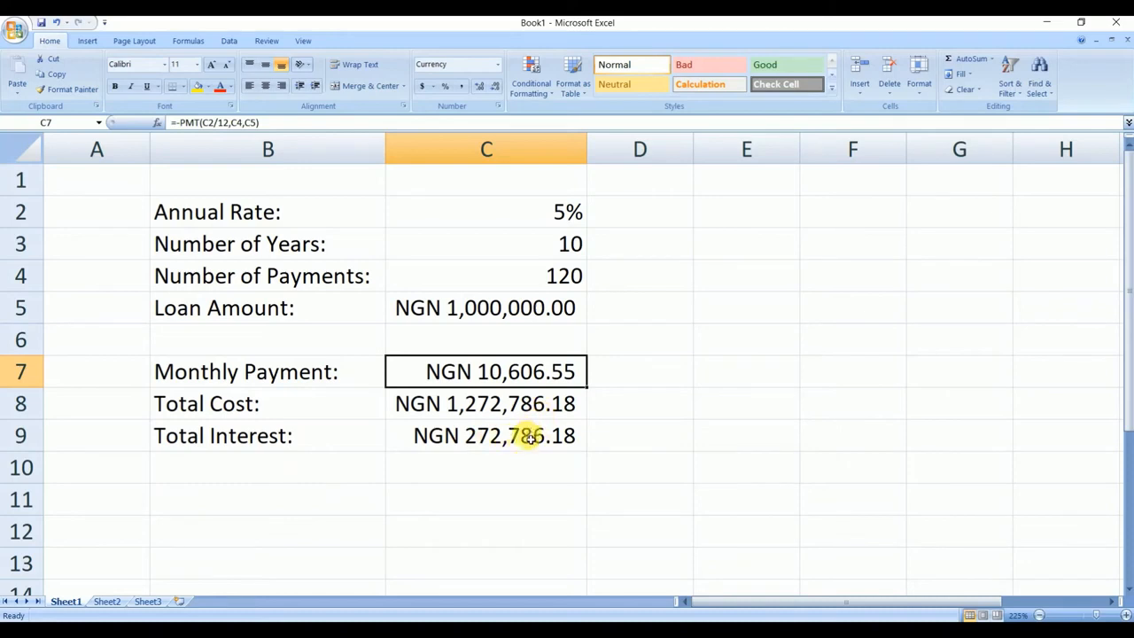
{"action": "left_click", "coordinate": [567, 215]}
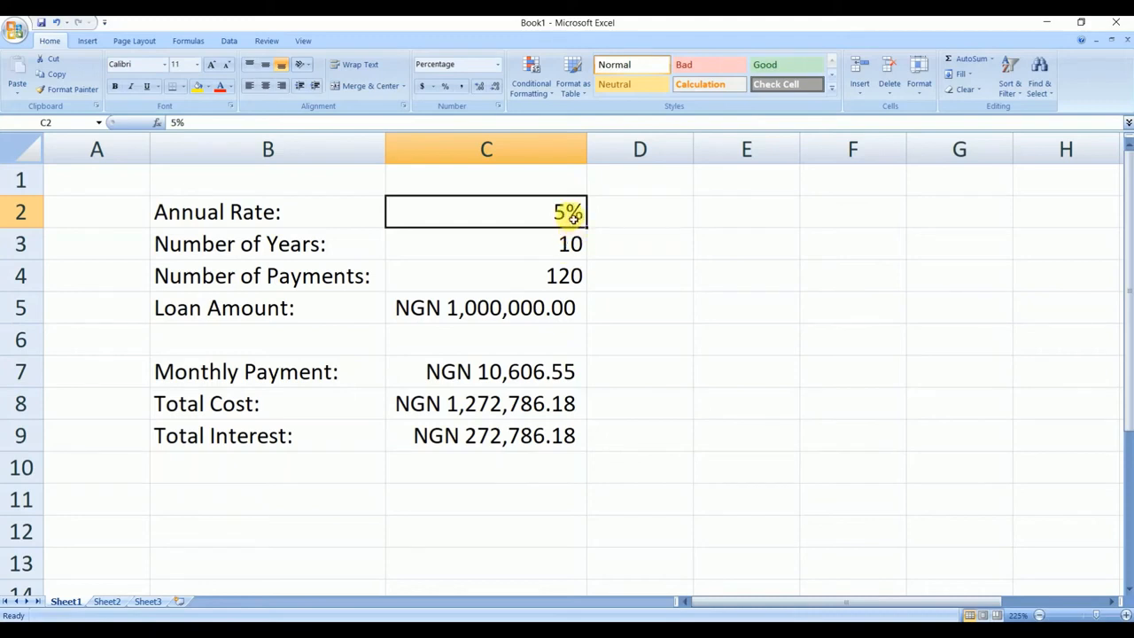
{"action": "type", "text": "10"}
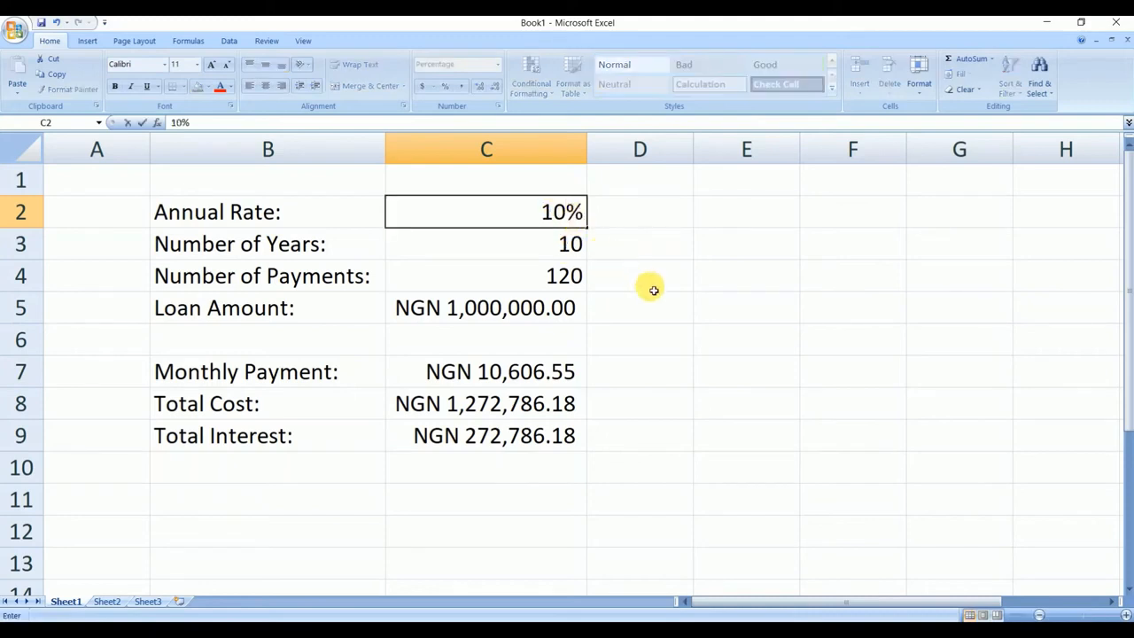
{"action": "left_click", "coordinate": [650, 285]}
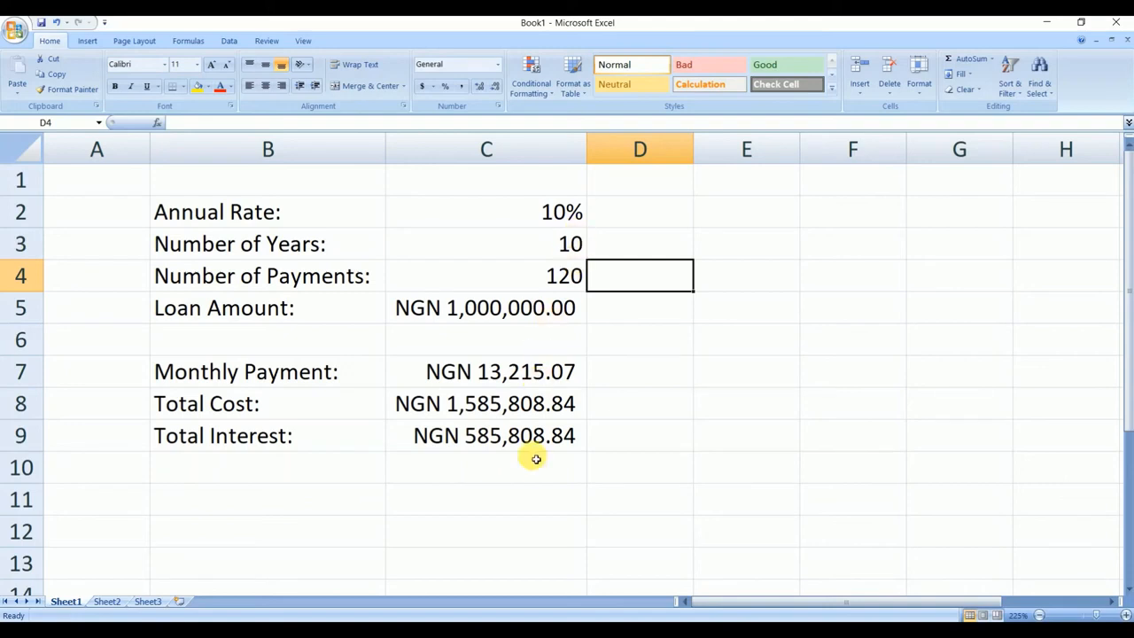
{"action": "left_click", "coordinate": [555, 212]}
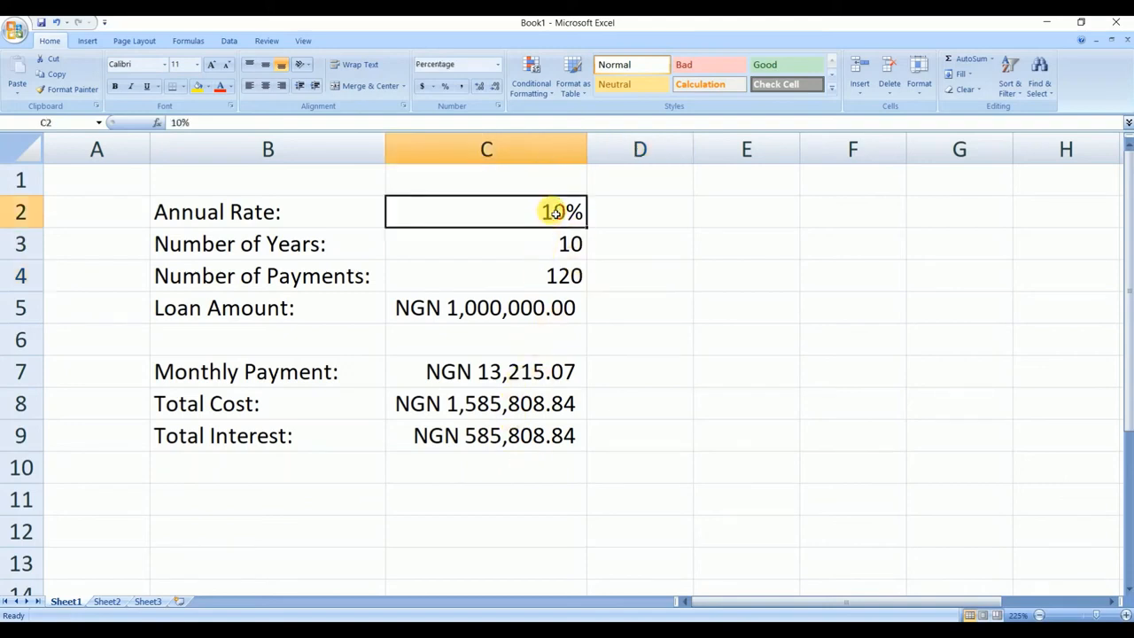
{"action": "type", "text": "15"}
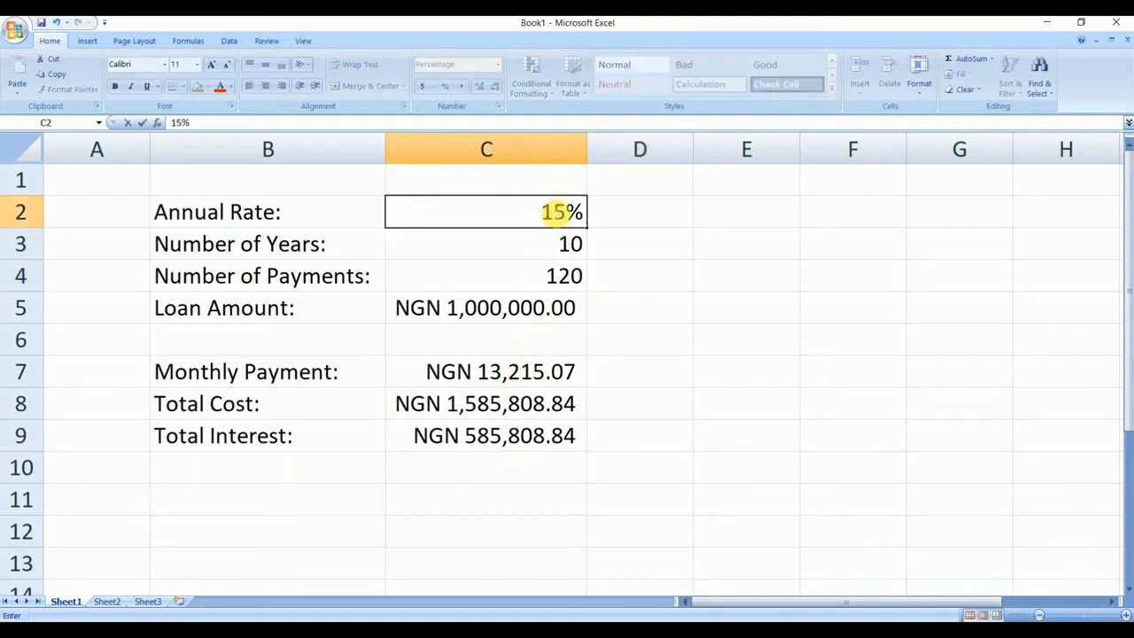
{"action": "left_click", "coordinate": [615, 361]}
{"action": "left_click", "coordinate": [501, 435]}
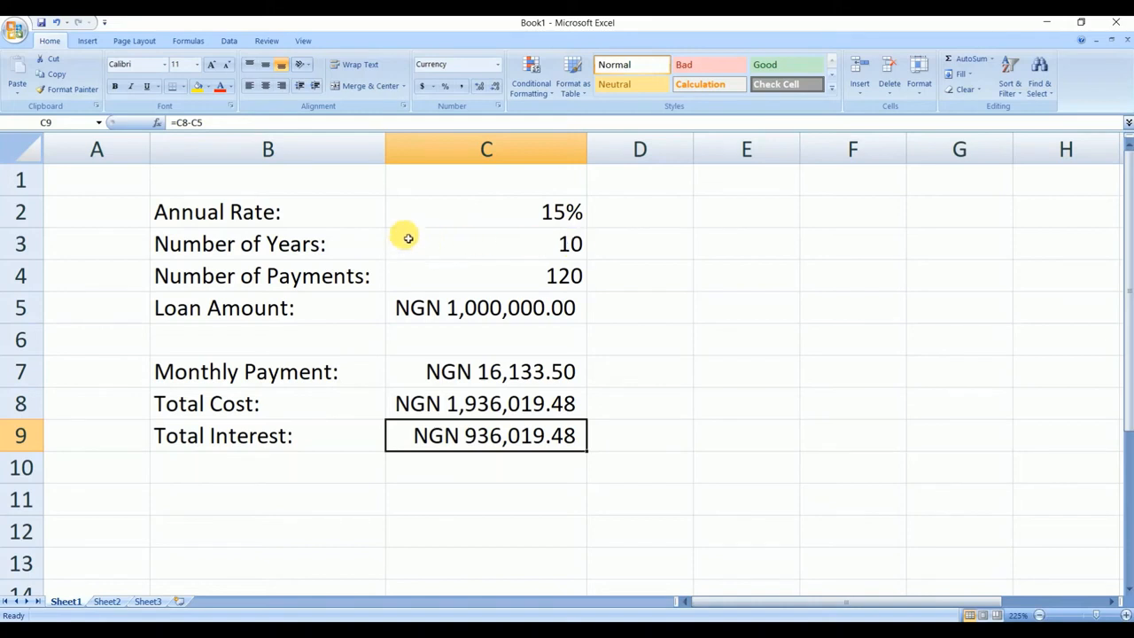
- Test the annual rate in cell C2 with a low value of 2% and a high value of 25%
{"action": "left_click", "coordinate": [547, 212]}
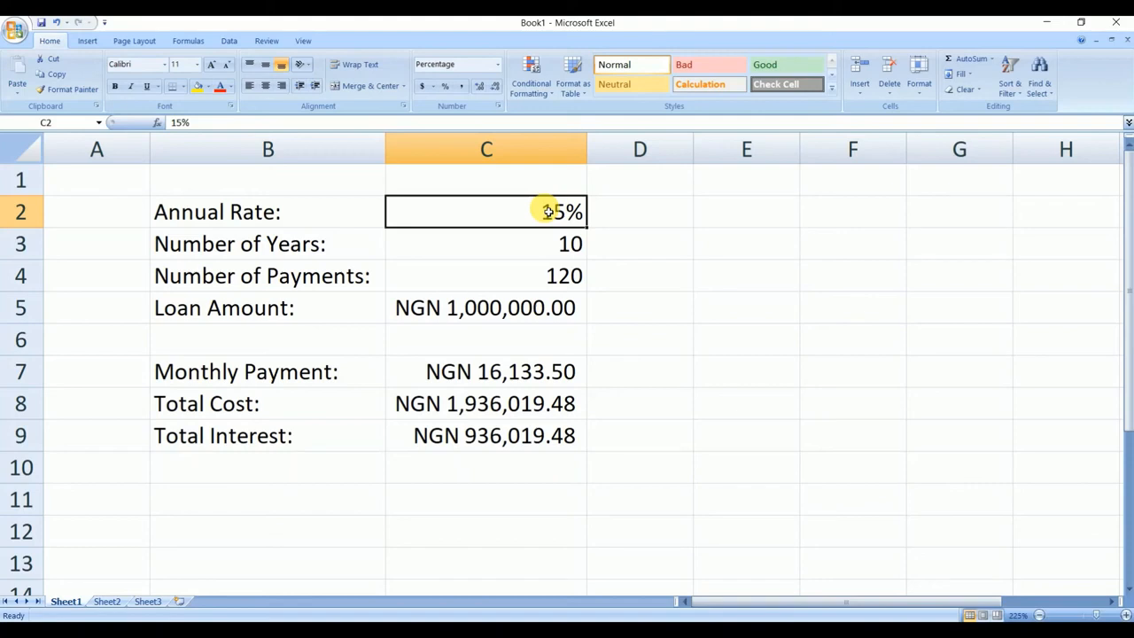
{"action": "type", "text": "2"}
{"action": "left_click", "coordinate": [620, 237]}
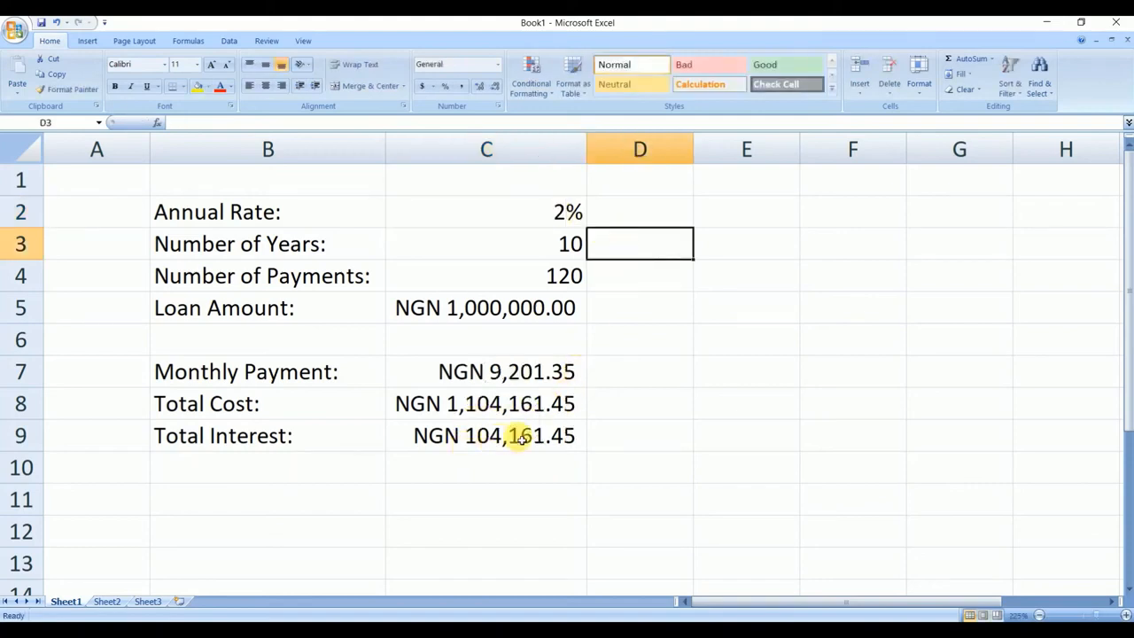
{"action": "left_click", "coordinate": [561, 213]}
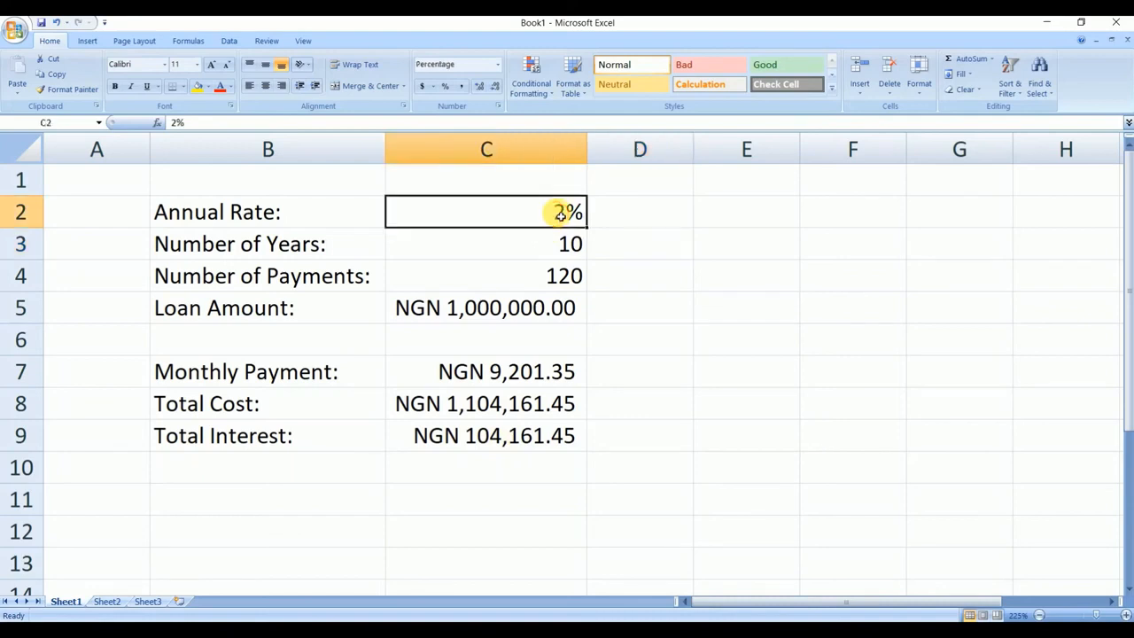
{"action": "type", "text": "25"}
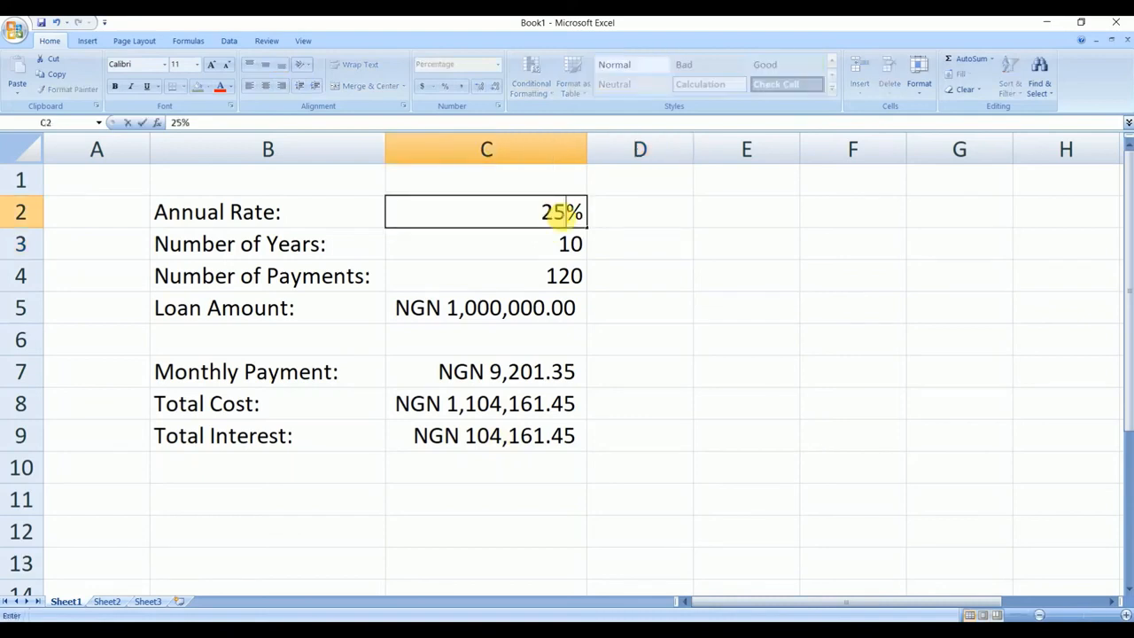
{"action": "key", "text": "Return"}
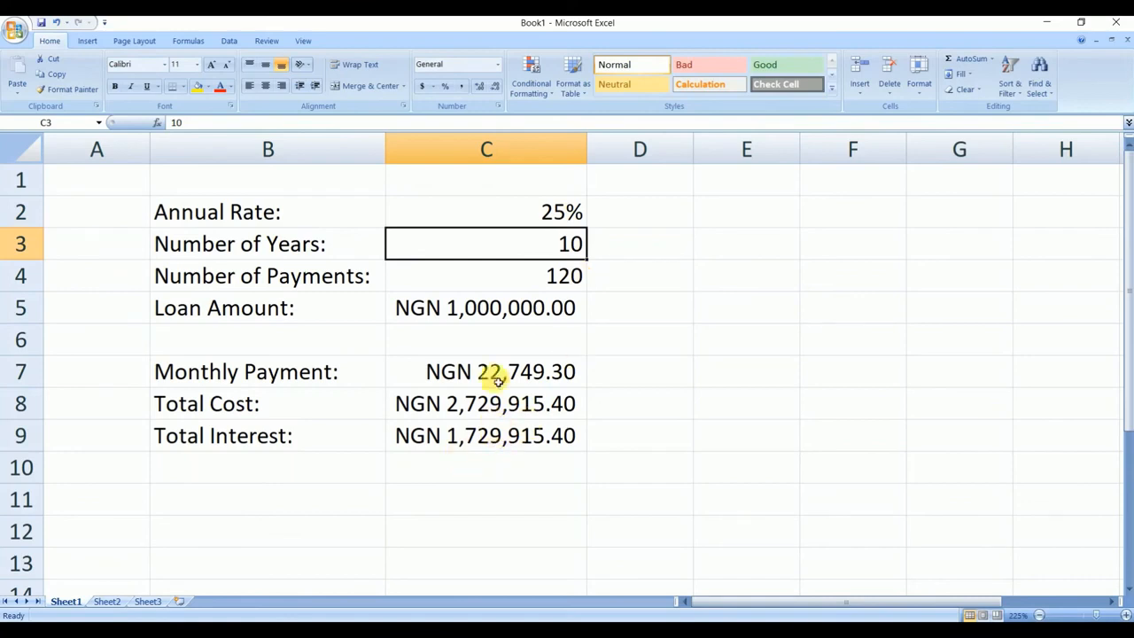
- Set the annual rate in cell C2 back to 5% and check the monthly payment
{"action": "left_click", "coordinate": [562, 213]}
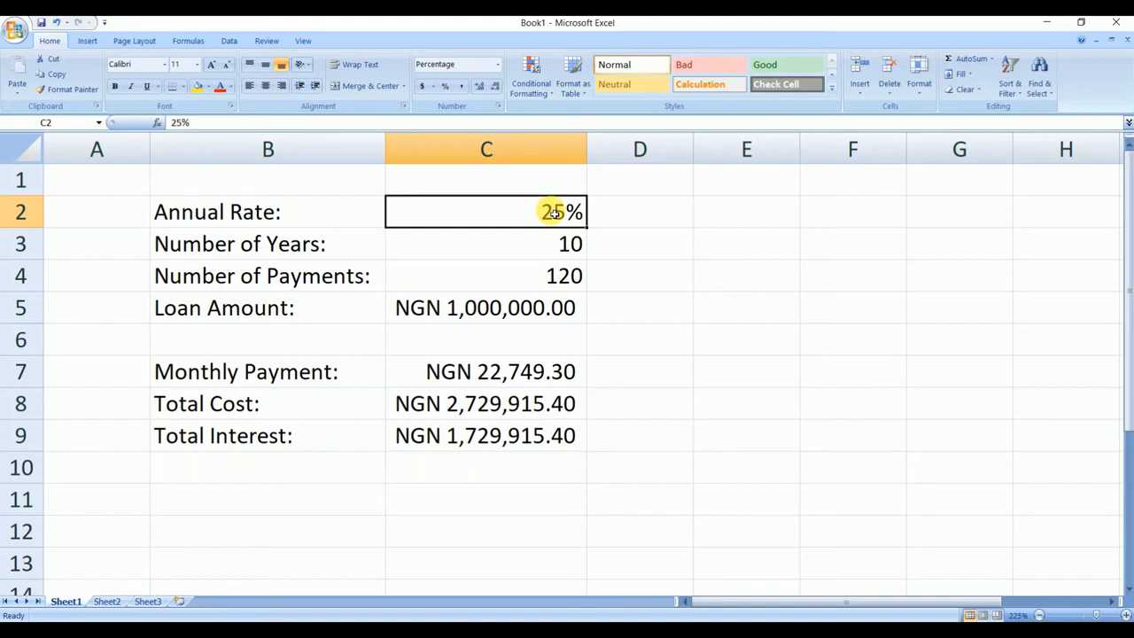
{"action": "type", "text": "5"}
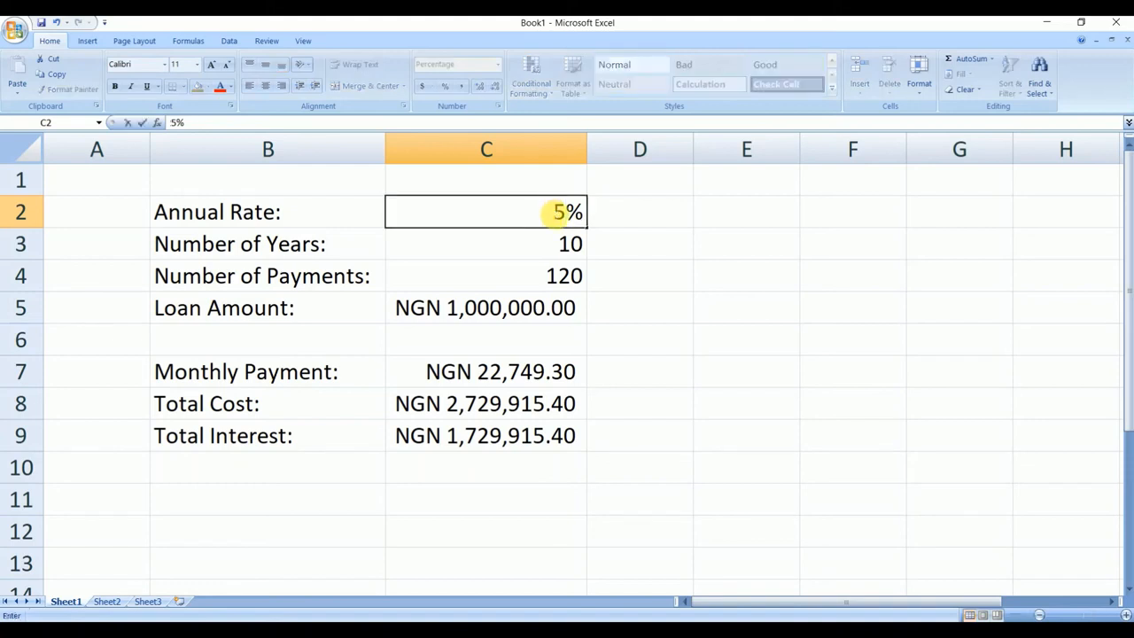
{"action": "left_click", "coordinate": [687, 279]}
{"action": "left_click", "coordinate": [493, 370]}
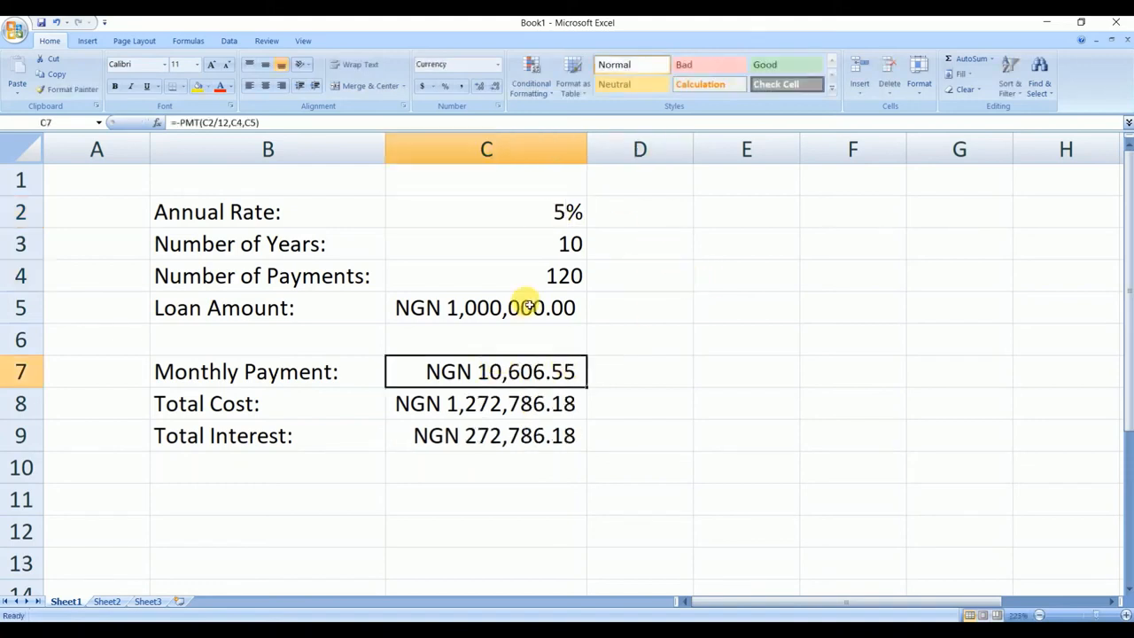
- Try annual rates of 8% and then 9% in cell C2
{"action": "left_click", "coordinate": [559, 216]}
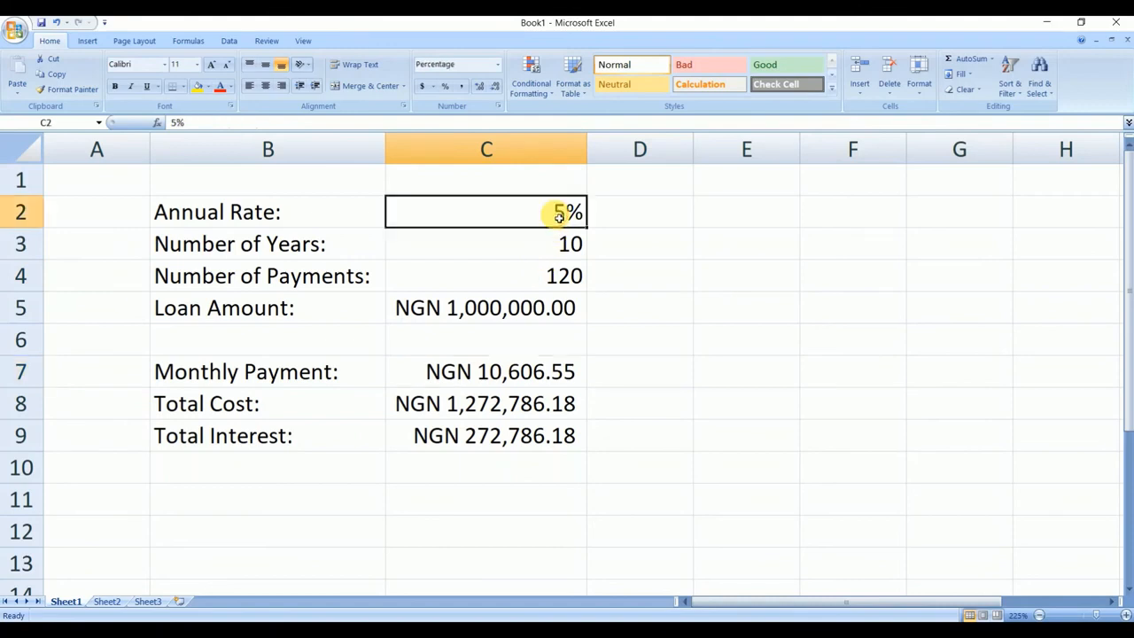
{"action": "type", "text": "8"}
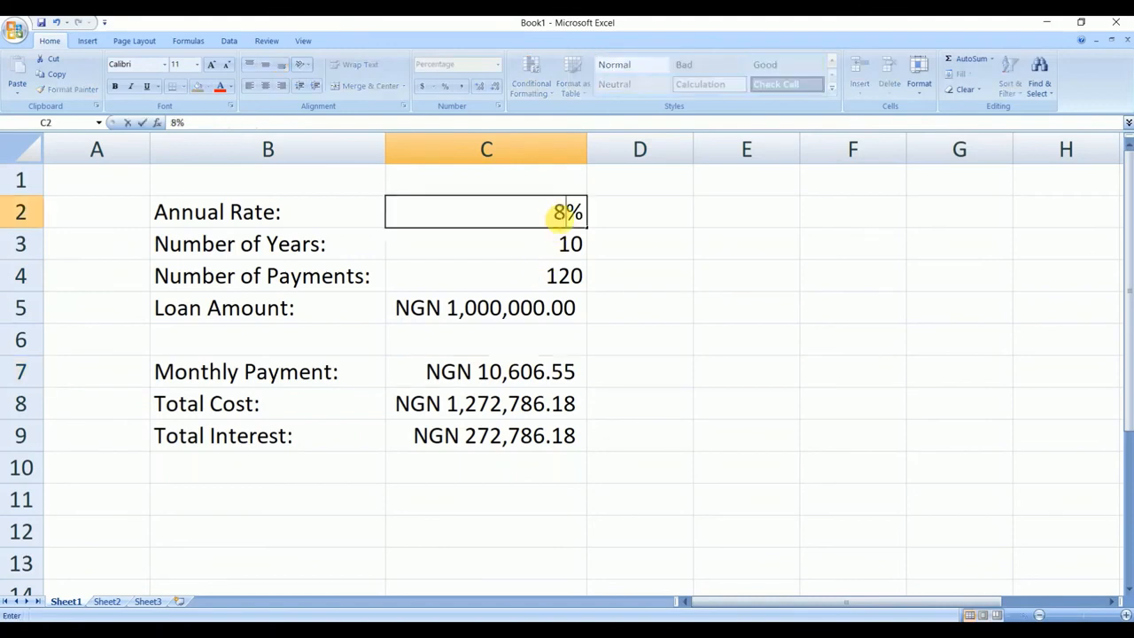
{"action": "left_click", "coordinate": [624, 284]}
{"action": "left_click", "coordinate": [570, 216]}
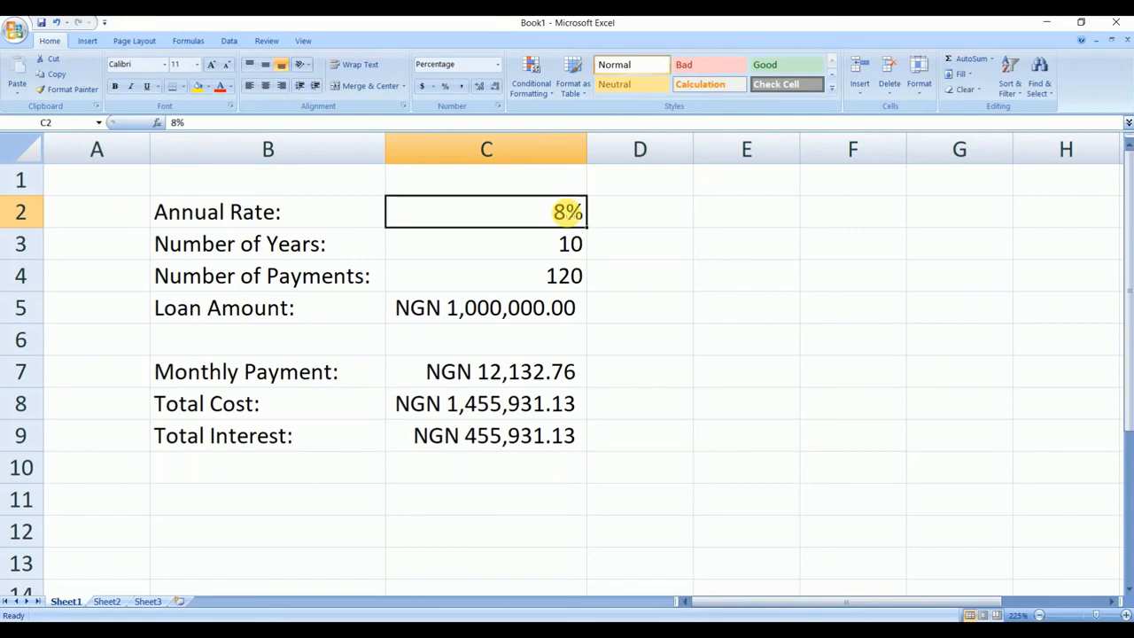
{"action": "type", "text": "9"}
{"action": "left_click", "coordinate": [779, 268]}
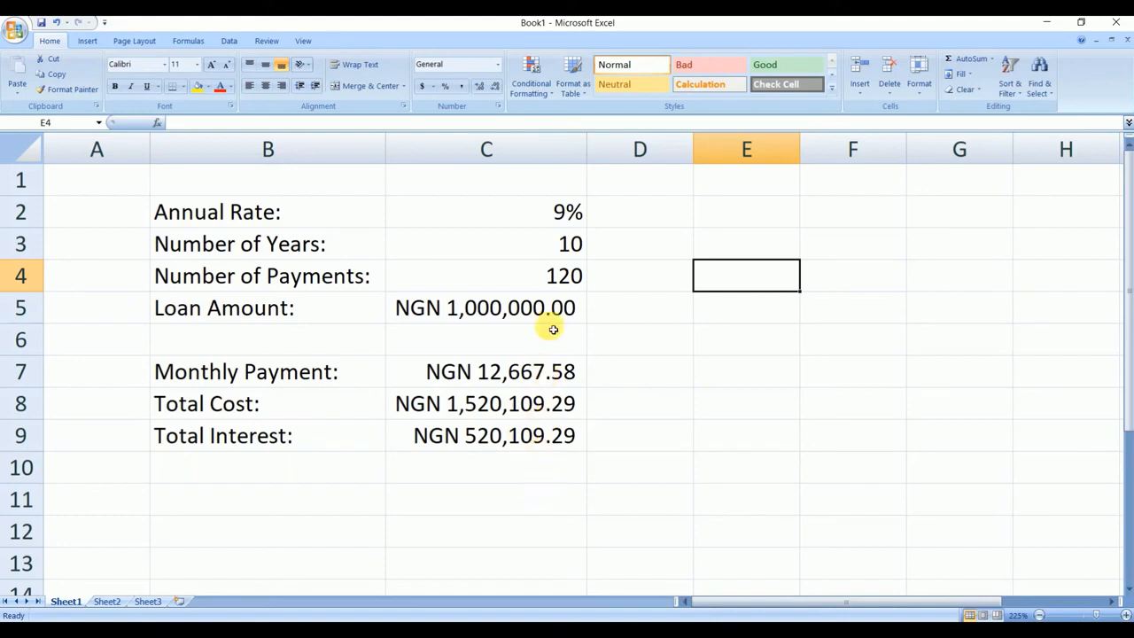
- Set the annual rate in cell C2 to 10%
{"action": "left_click", "coordinate": [567, 222]}
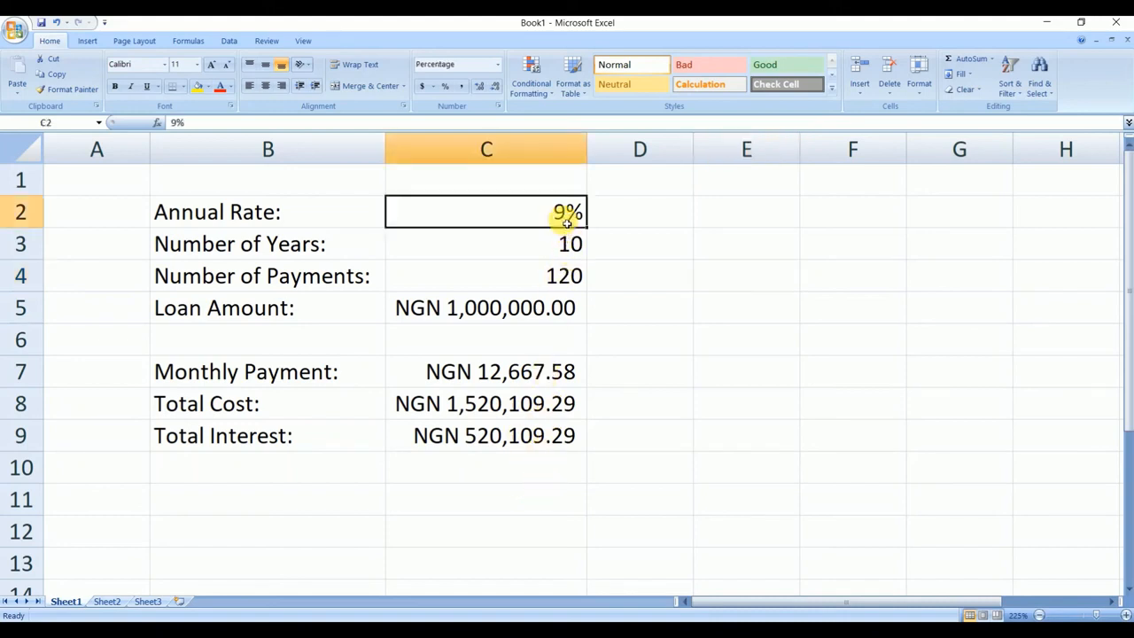
{"action": "type", "text": "10"}
{"action": "left_click", "coordinate": [640, 265]}
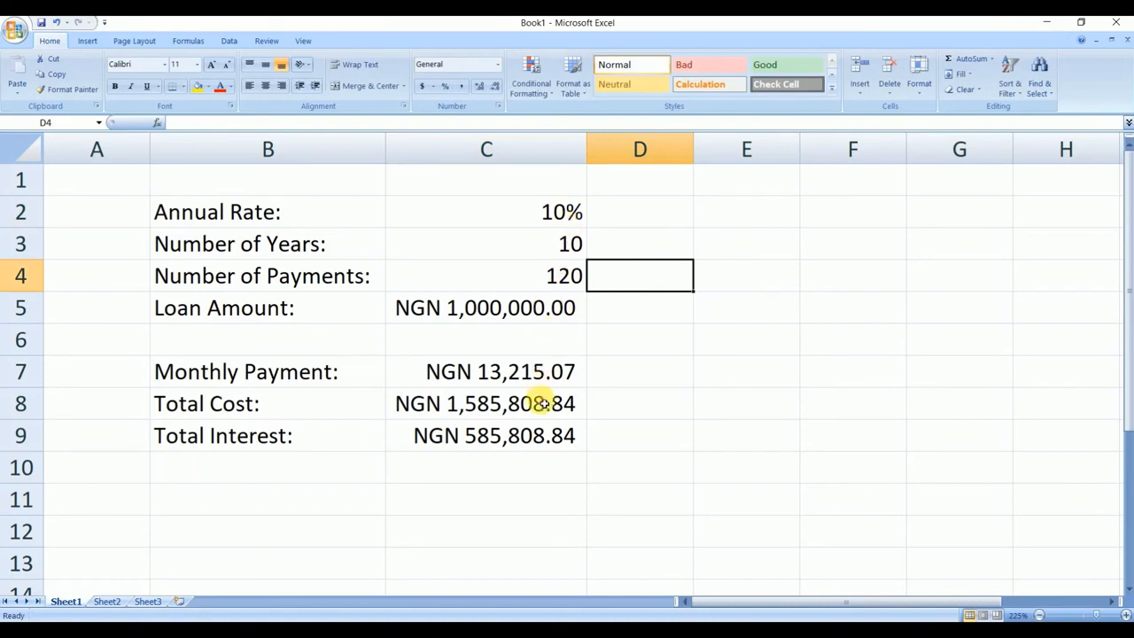
- Examine the number of years and loan amount alongside the monthly payment, total cost and total interest at the 10% rate
{"action": "left_click", "coordinate": [562, 251]}
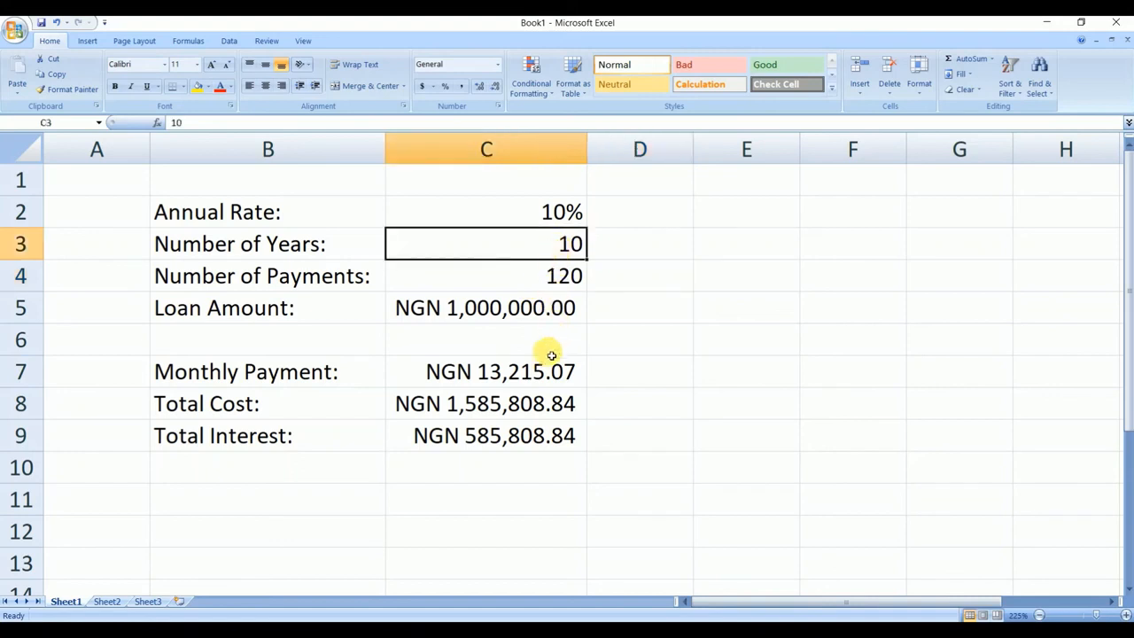
{"action": "left_click", "coordinate": [511, 377]}
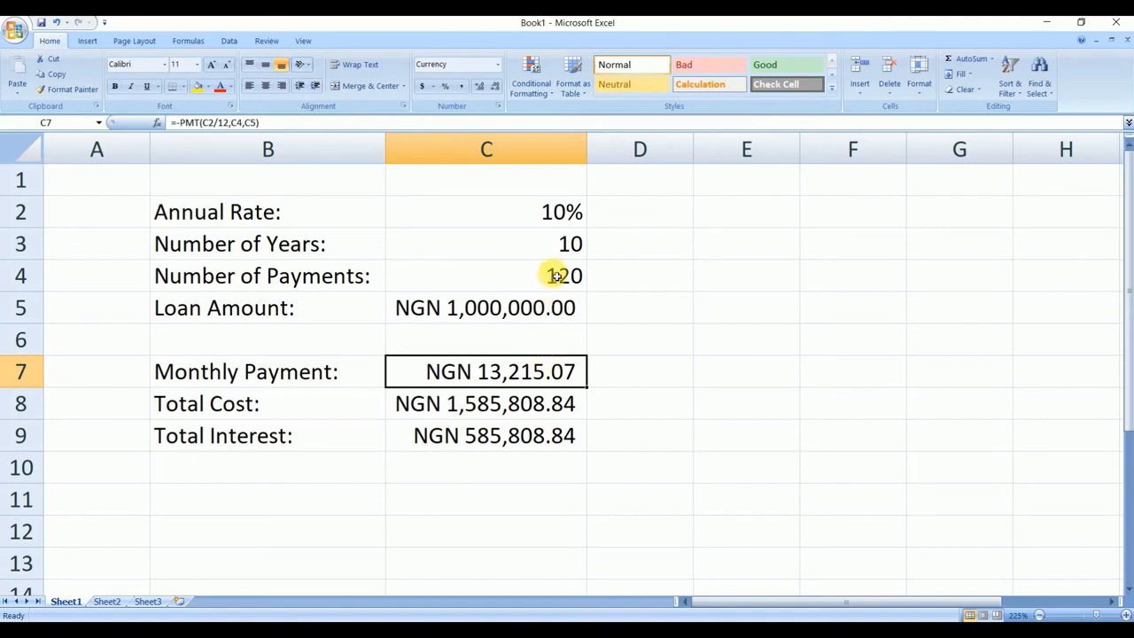
{"action": "left_click", "coordinate": [519, 307]}
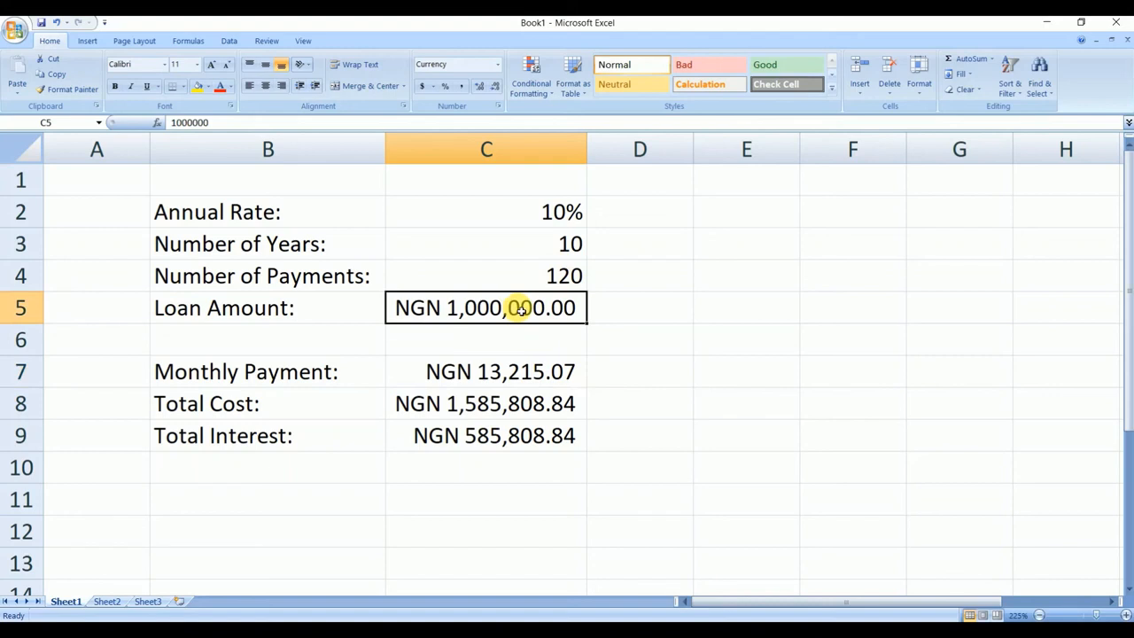
{"action": "left_click", "coordinate": [565, 246]}
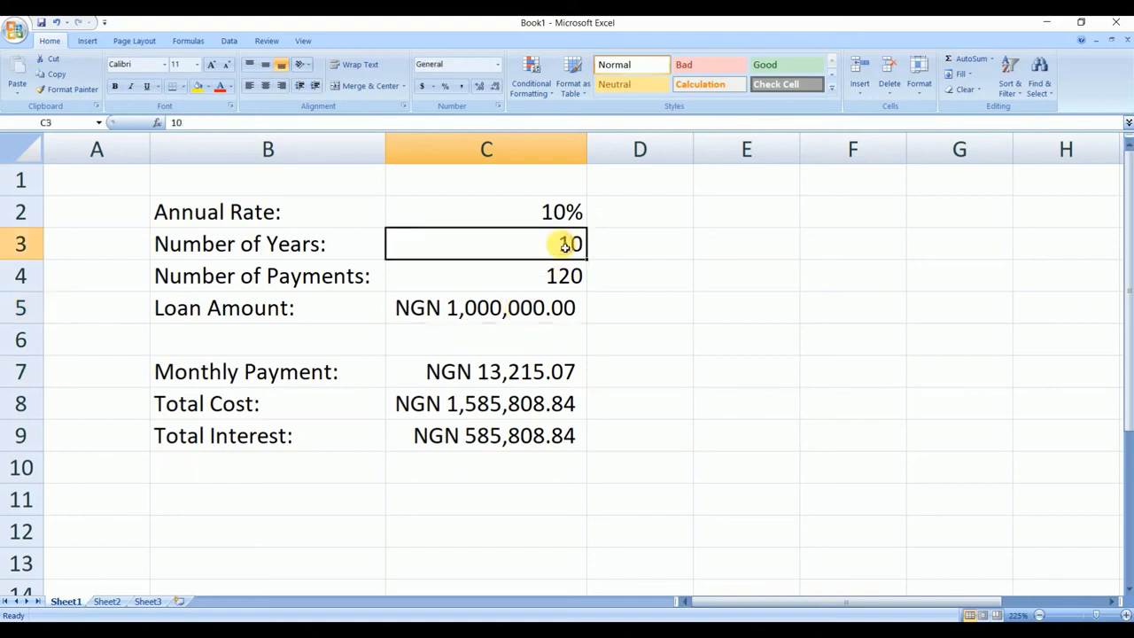
{"action": "left_click", "coordinate": [506, 438]}
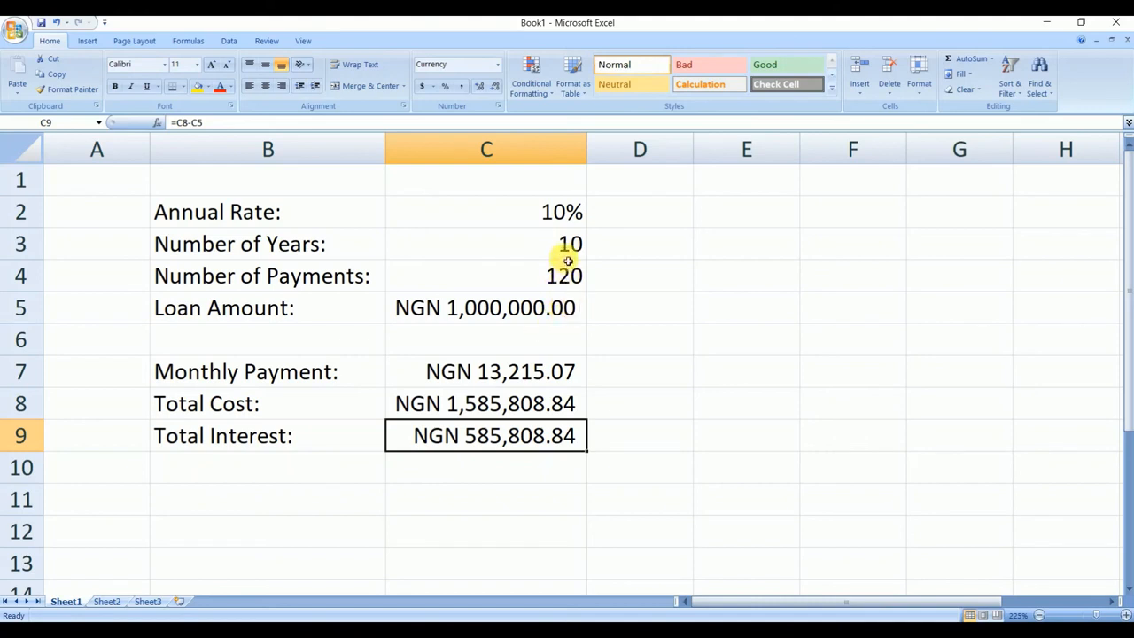
{"action": "left_click", "coordinate": [501, 374]}
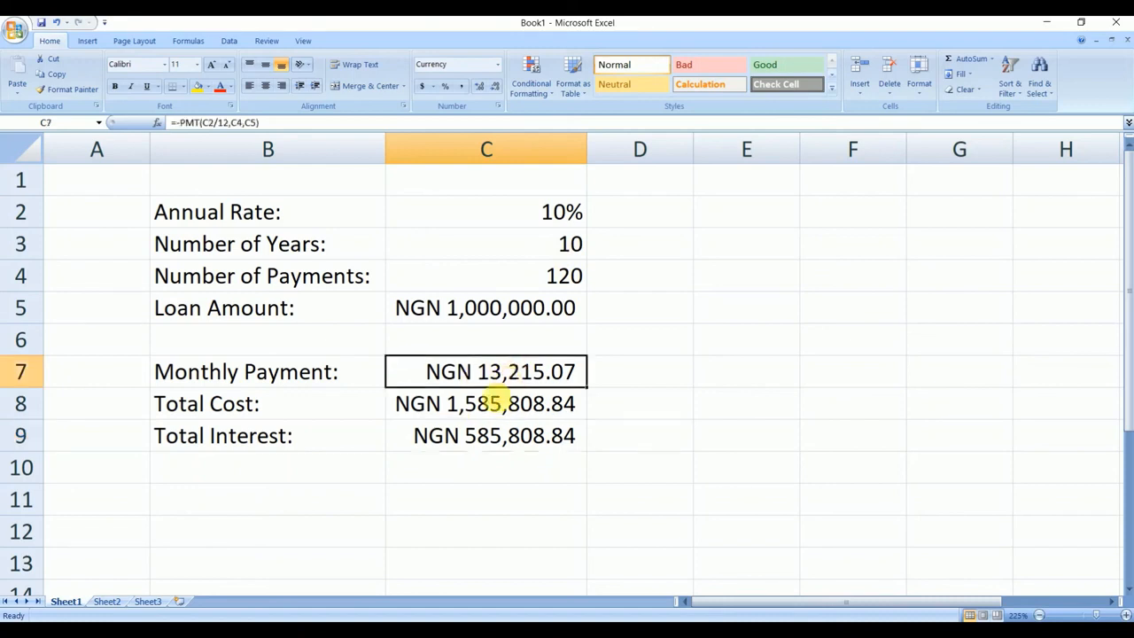
{"action": "left_click", "coordinate": [494, 404]}
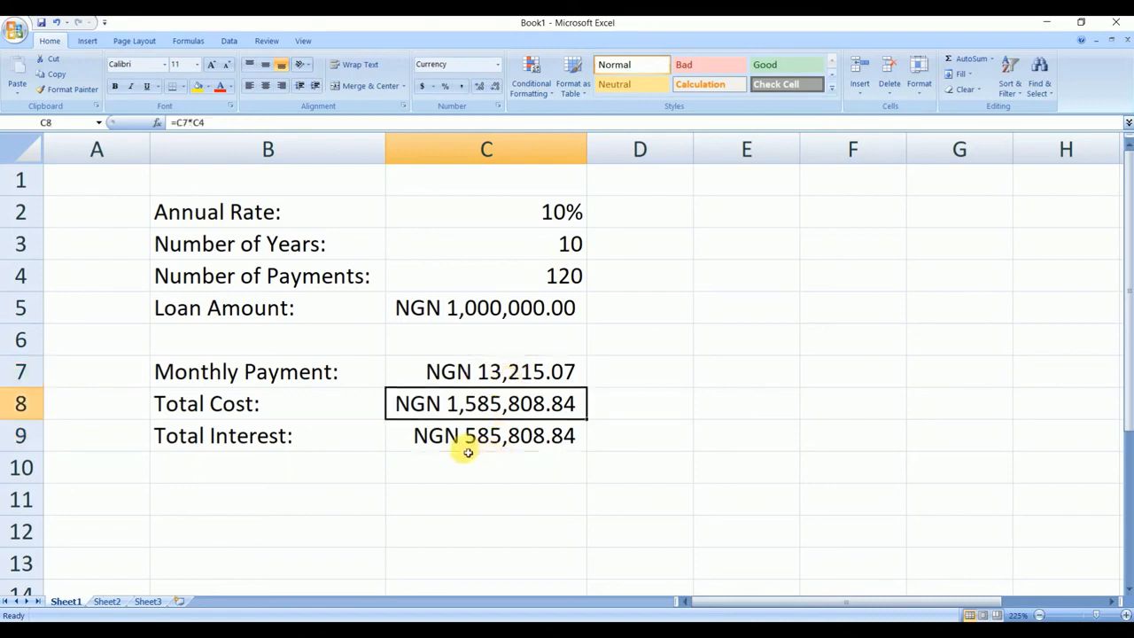
{"action": "left_click", "coordinate": [495, 441]}
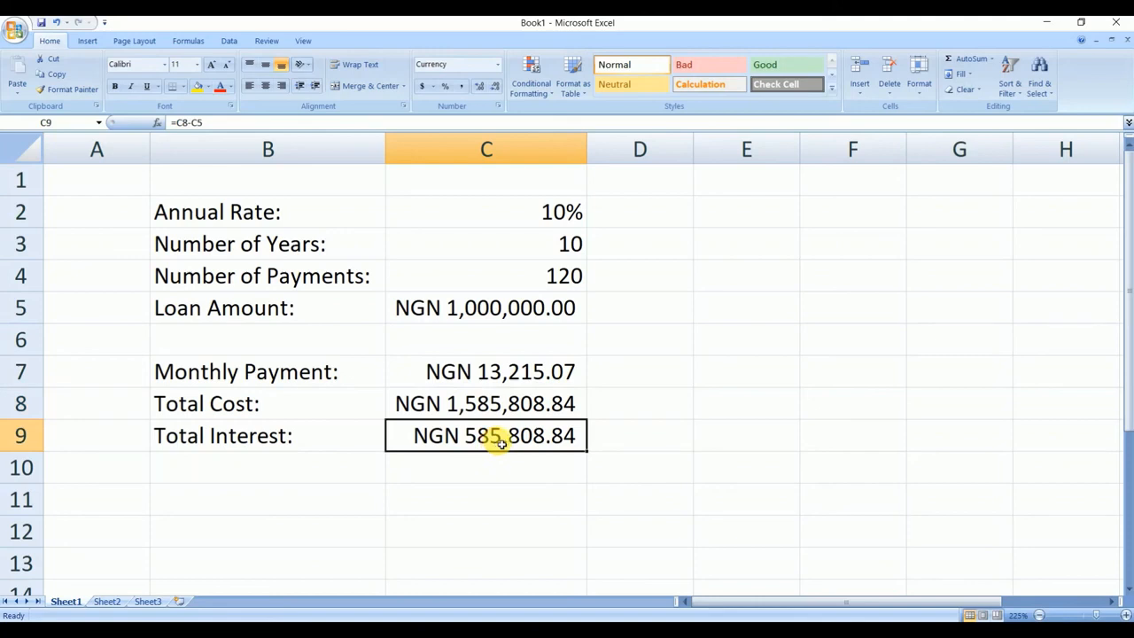
- Set the number of years in cell C3 to 4
{"action": "left_click", "coordinate": [567, 255]}
{"action": "type", "text": "4"}
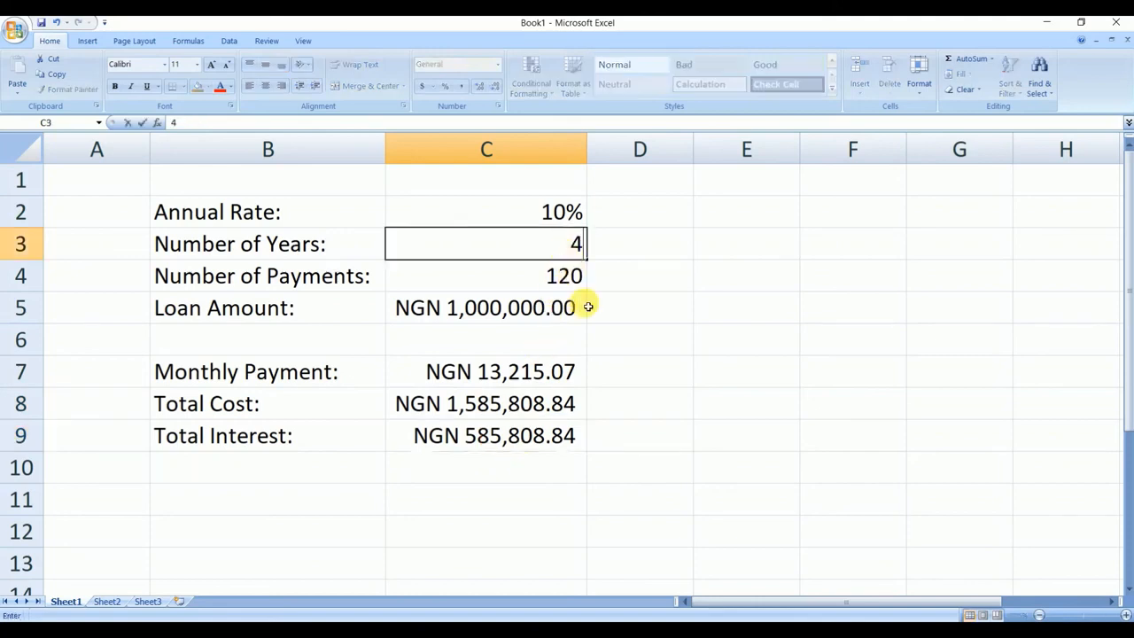
{"action": "left_click", "coordinate": [627, 341]}
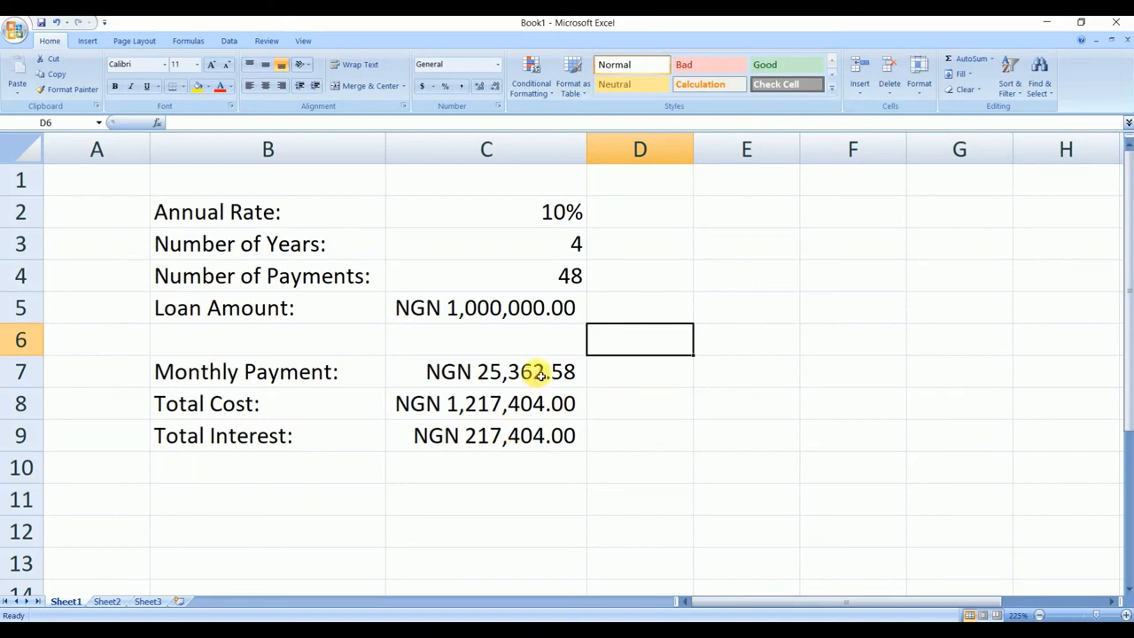
{"action": "left_click", "coordinate": [506, 305]}
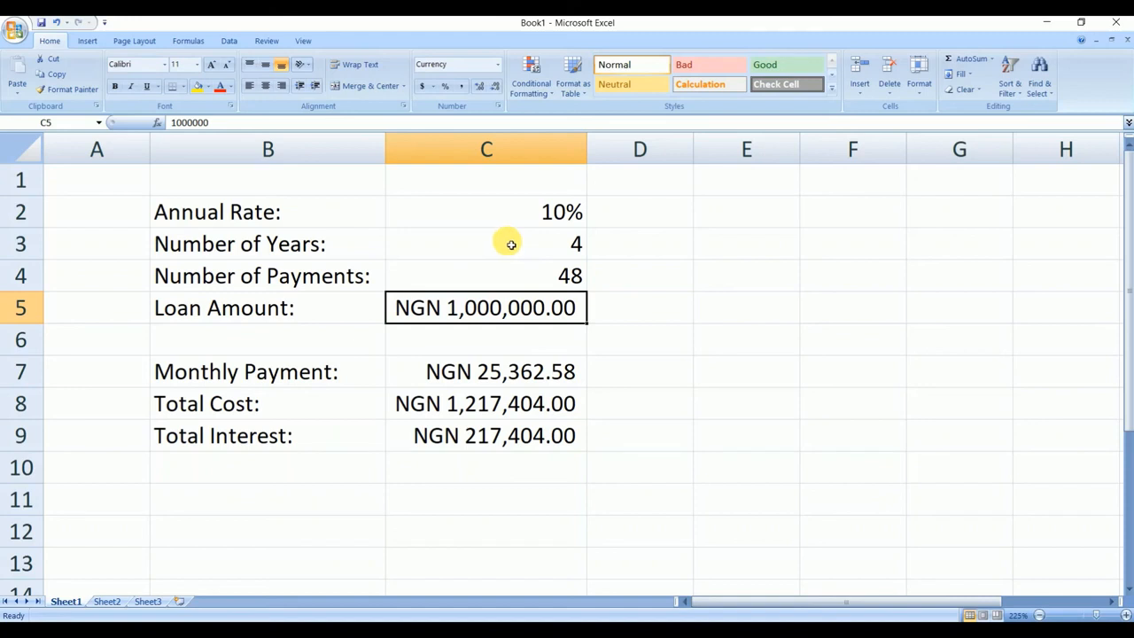
{"action": "left_click", "coordinate": [525, 217]}
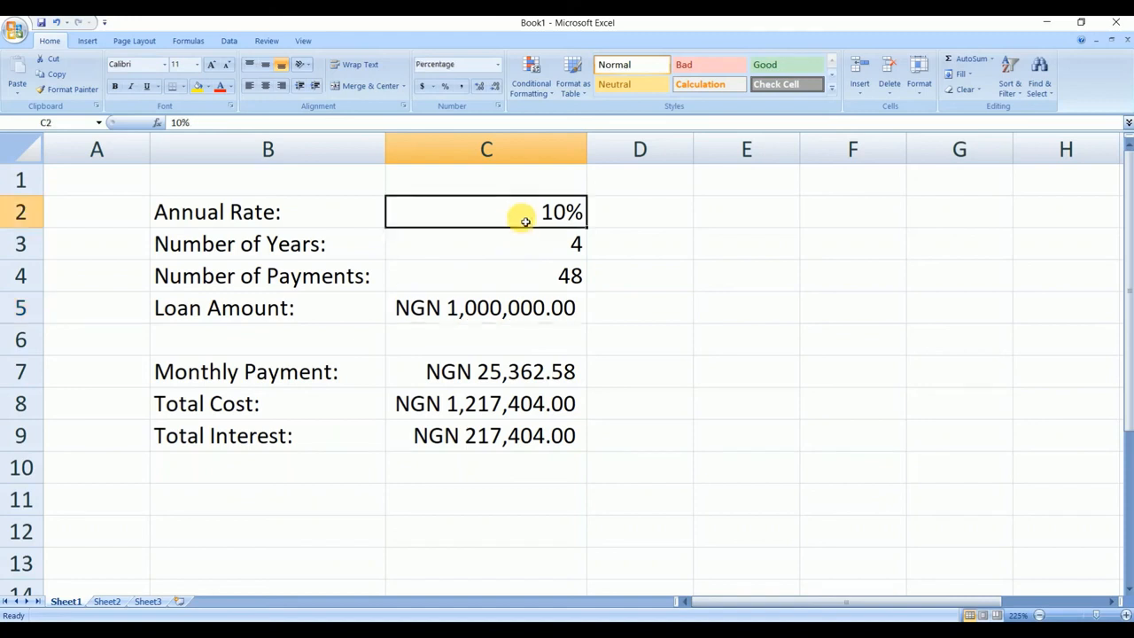
{"action": "left_click", "coordinate": [525, 249]}
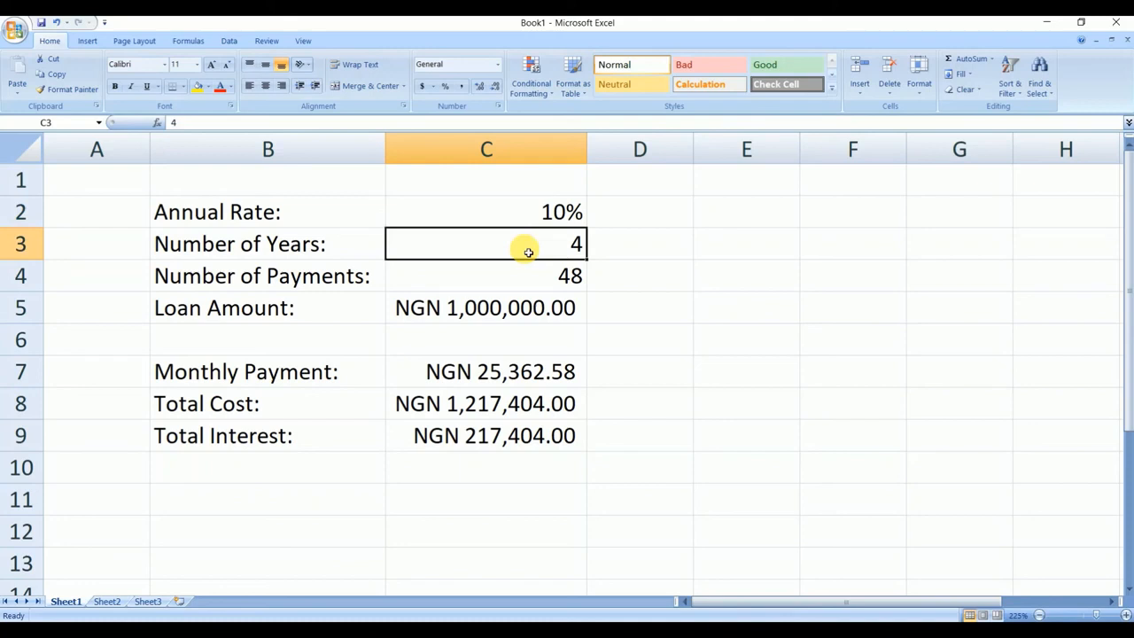